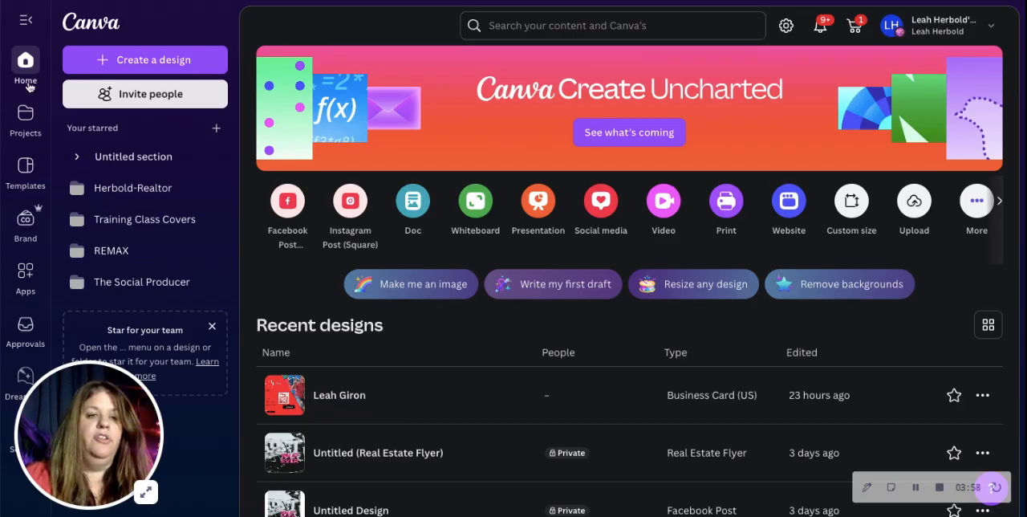
Create a blank portrait business card design, 2 × 3.5 in, by searching the design types for "business card".
{"action": "left_click", "coordinate": [134, 73]}
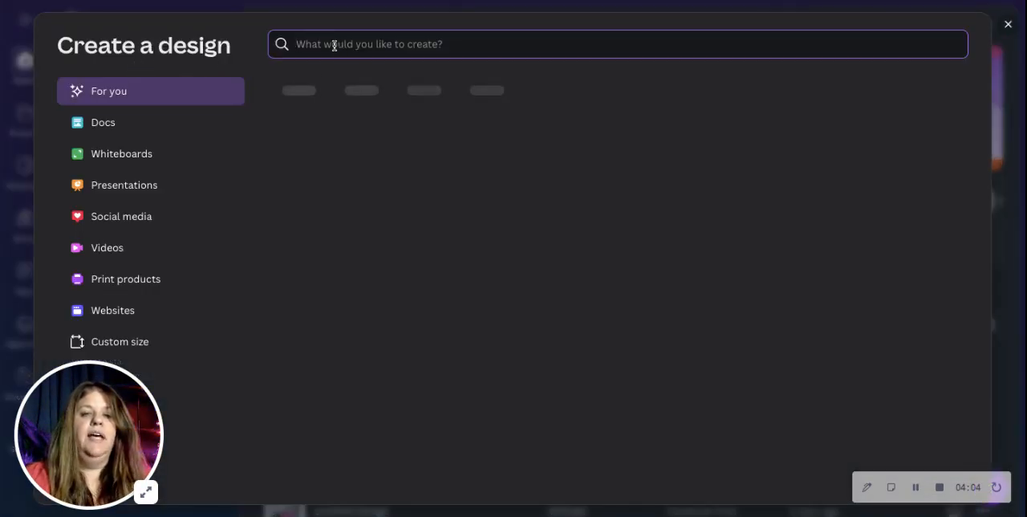
{"action": "type", "text": "business car"}
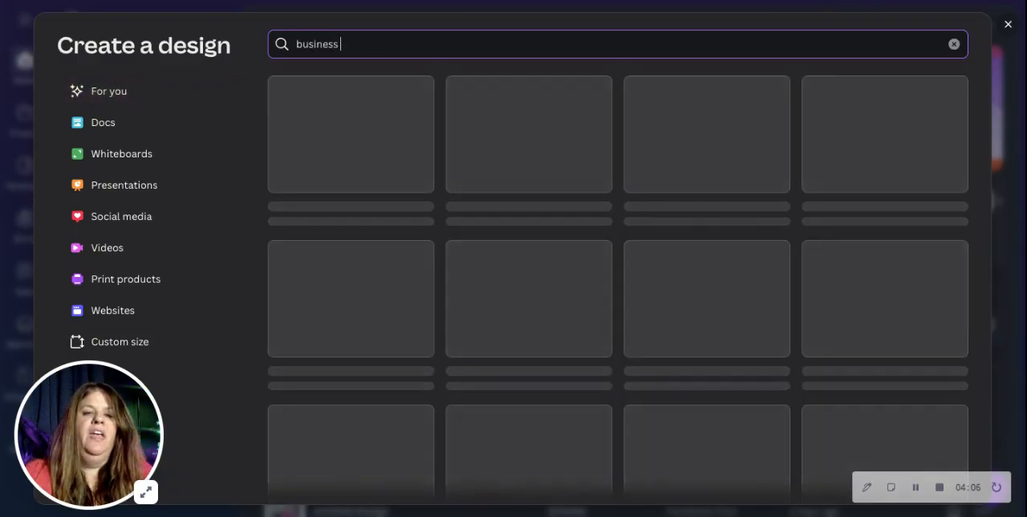
{"action": "type", "text": "d"}
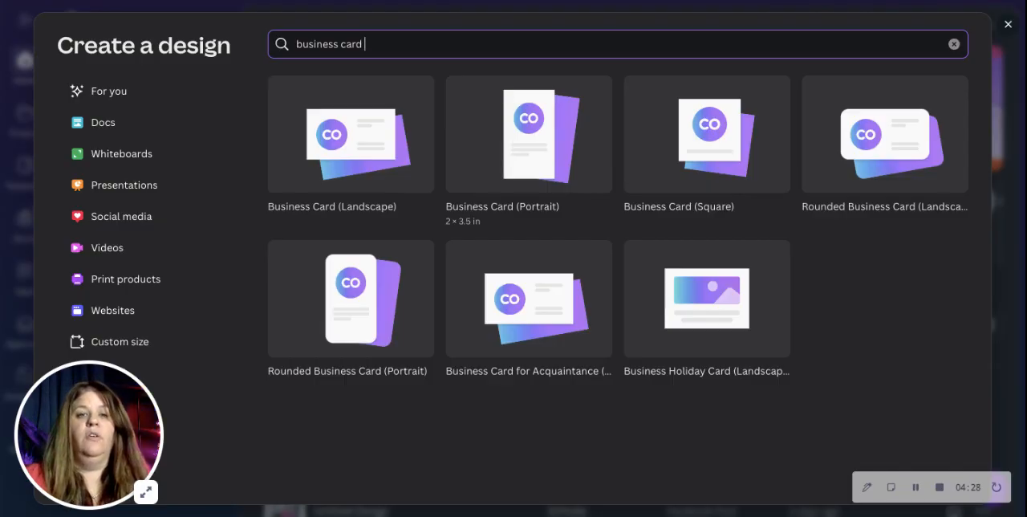
{"action": "left_click", "coordinate": [525, 159]}
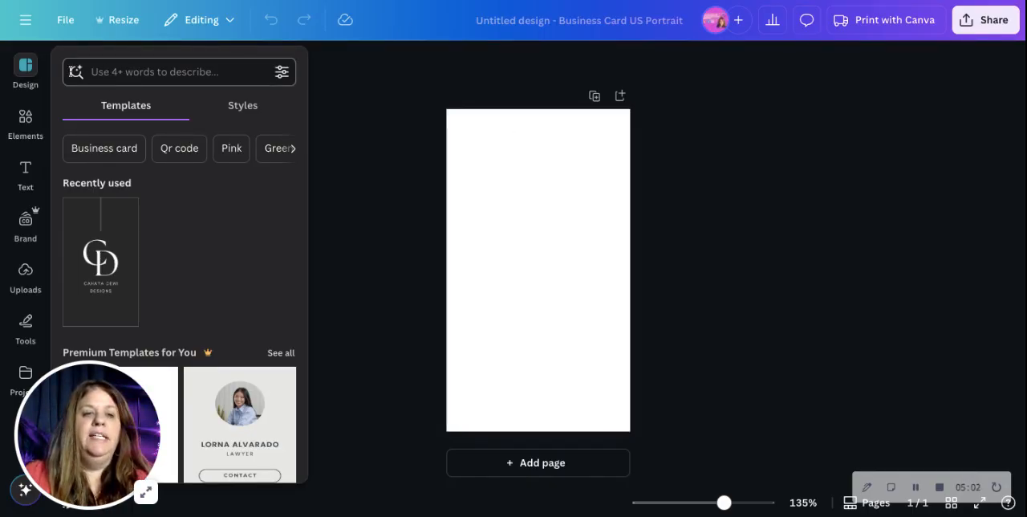
Search the templates for "realtor" and switch to the suggested "Agent" search.
{"action": "left_click", "coordinate": [128, 75]}
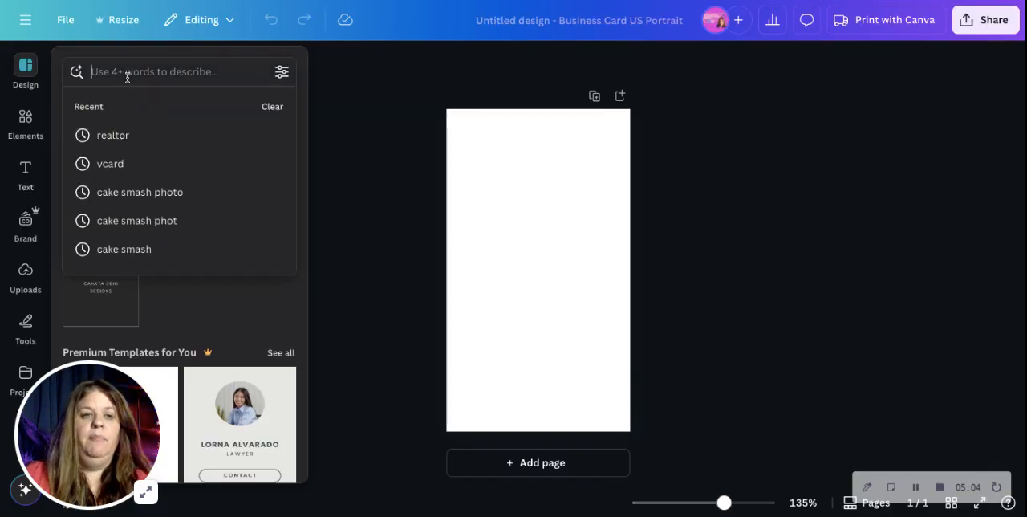
{"action": "type", "text": "realtor"}
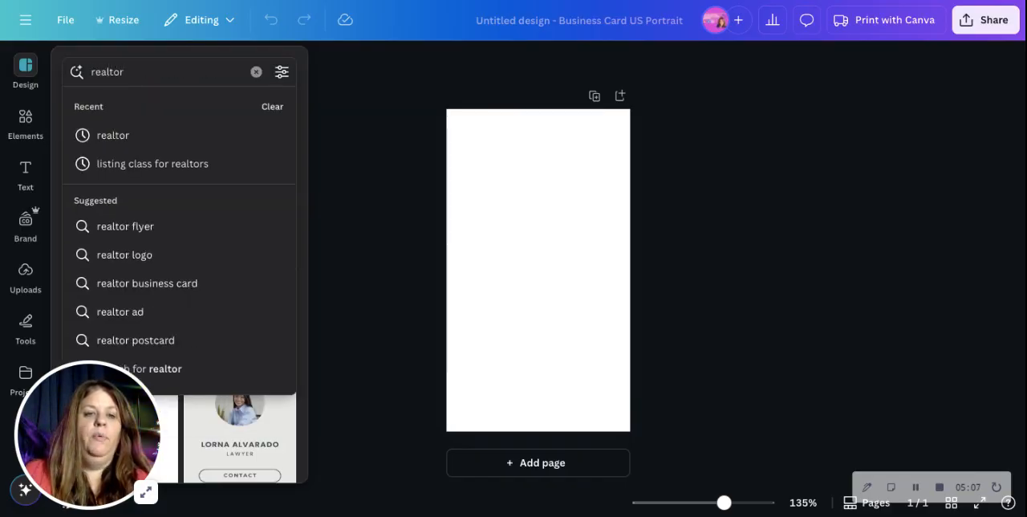
{"action": "key", "text": "Return"}
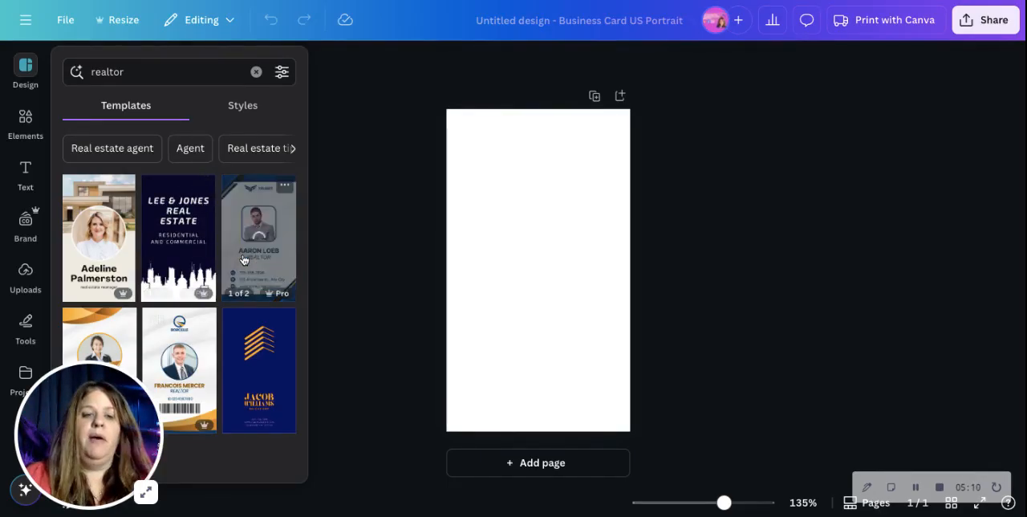
{"action": "left_click", "coordinate": [90, 229]}
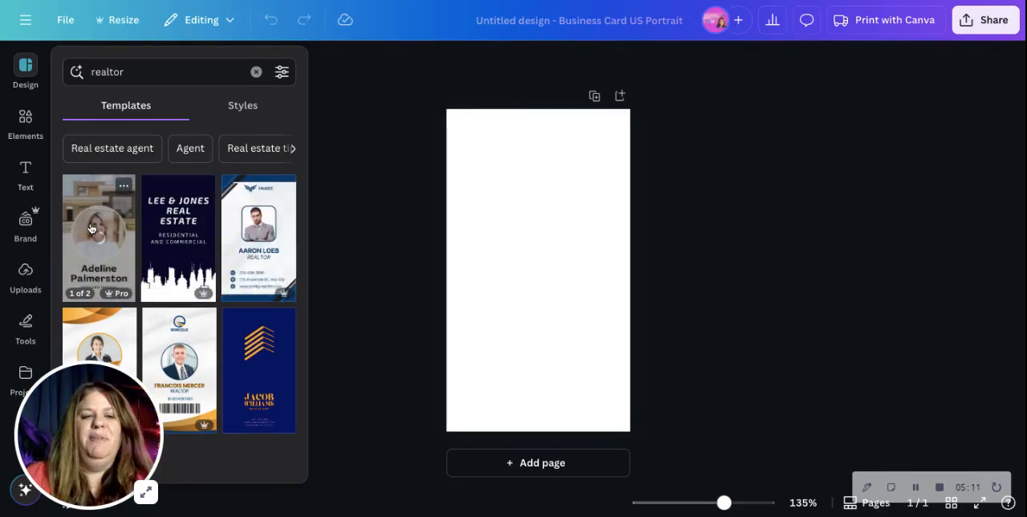
{"action": "left_click", "coordinate": [190, 151]}
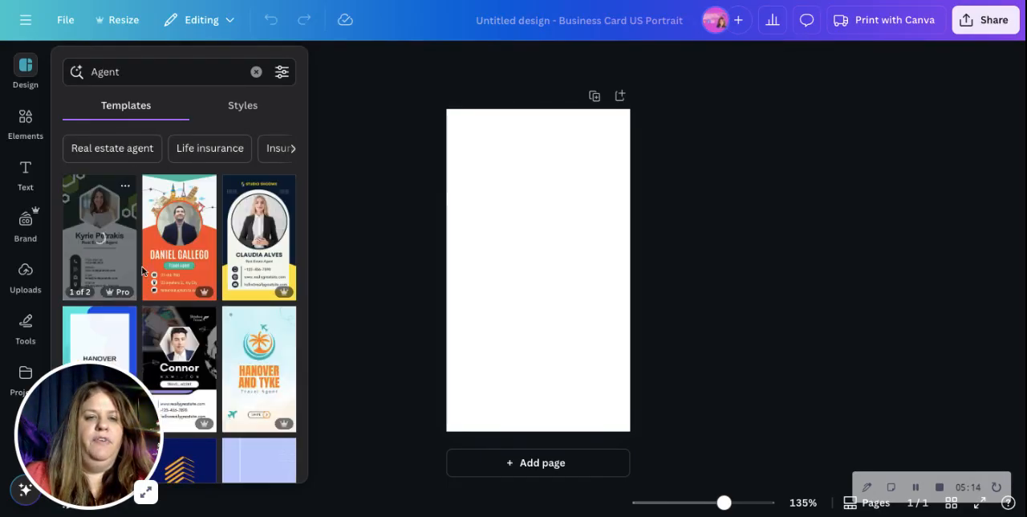
Browse the agent templates and apply the front page of the Dark Blue, White and Yellow Modern Real Estate Agent Business Card.
{"action": "scroll", "coordinate": [143, 276], "scroll_direction": "down", "scroll_amount": 2}
{"action": "scroll", "coordinate": [143, 276], "scroll_direction": "down", "scroll_amount": 3}
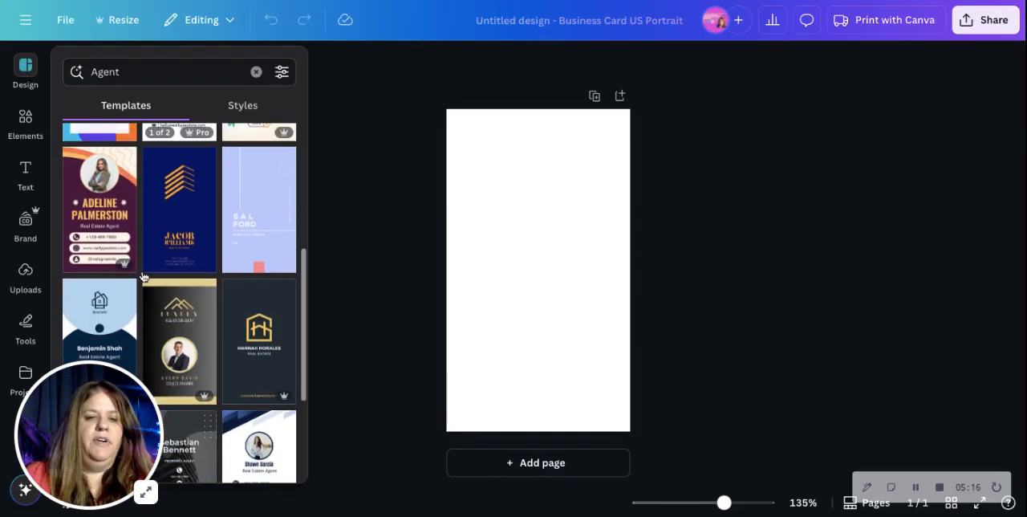
{"action": "scroll", "coordinate": [179, 321], "scroll_direction": "down", "scroll_amount": 3}
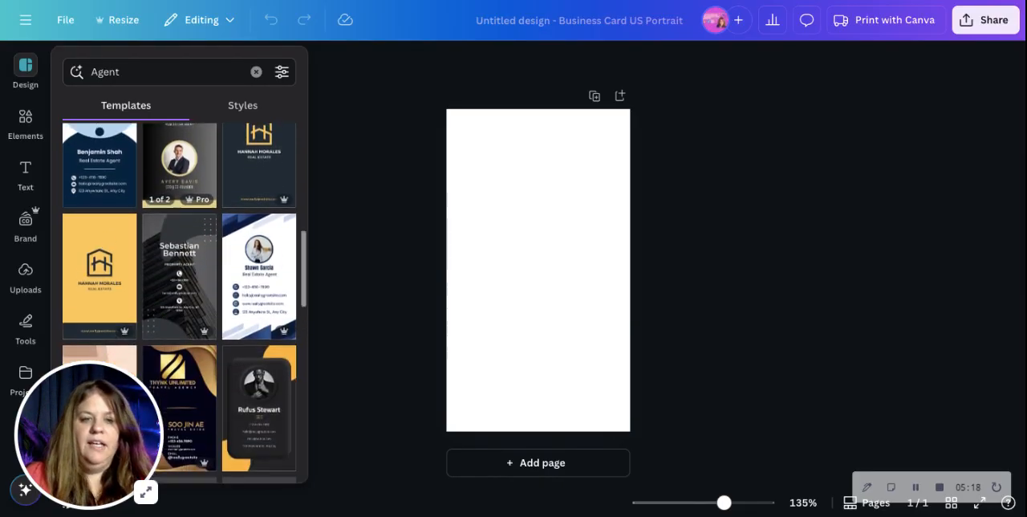
{"action": "scroll", "coordinate": [179, 321], "scroll_direction": "up", "scroll_amount": 3}
{"action": "scroll", "coordinate": [179, 320], "scroll_direction": "up", "scroll_amount": 5}
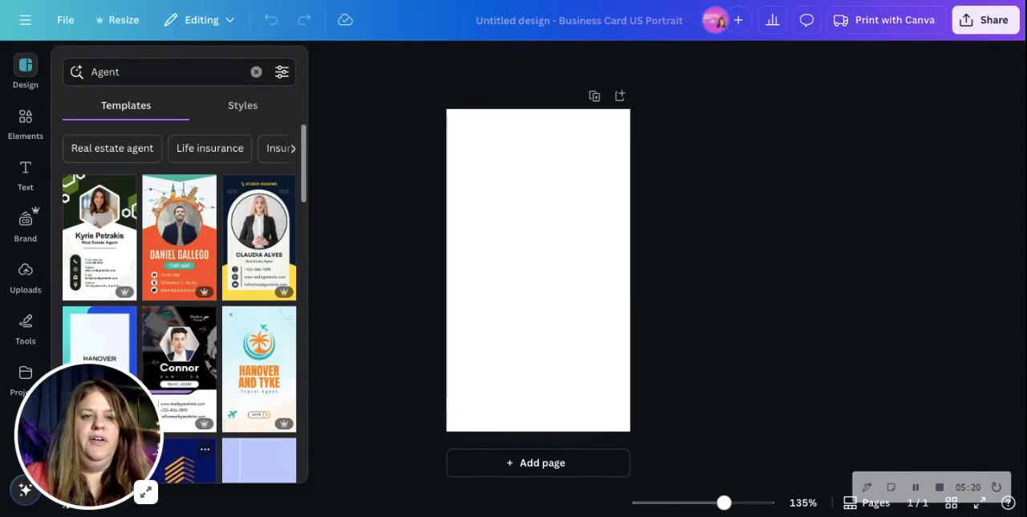
{"action": "left_click", "coordinate": [255, 247]}
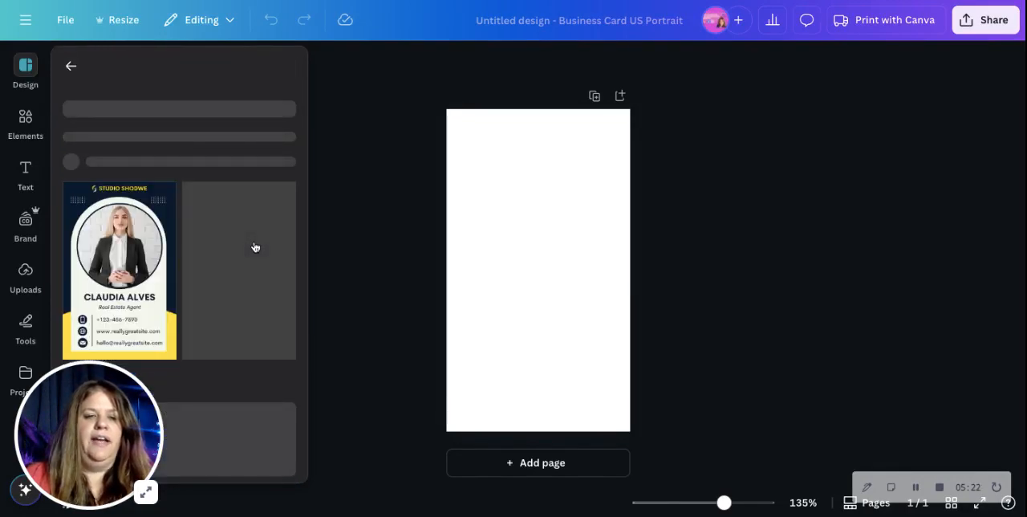
{"action": "left_click", "coordinate": [136, 331]}
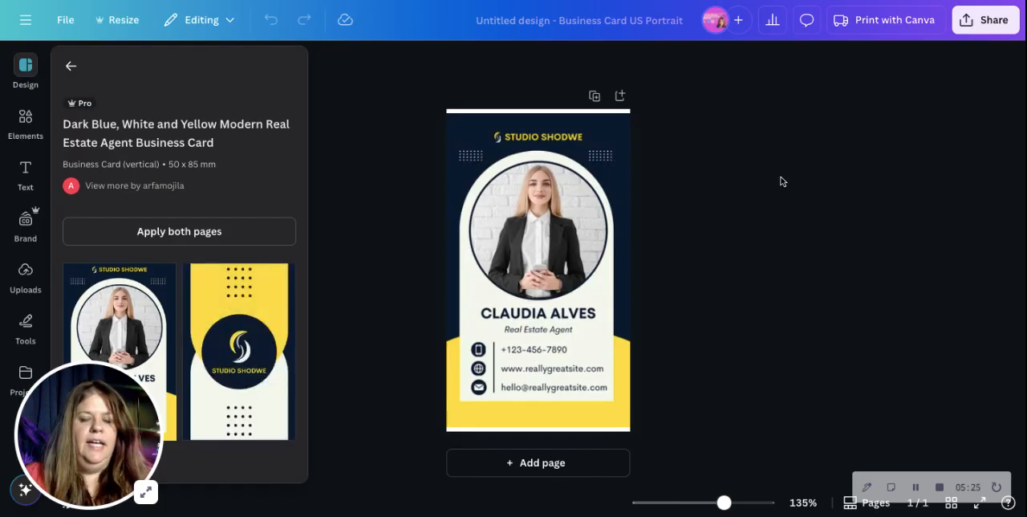
Recolour the card's dark blue background to the brand colour #bb939d and the yellow shape at its base to off-white #f3f7ec.
{"action": "left_click", "coordinate": [493, 239]}
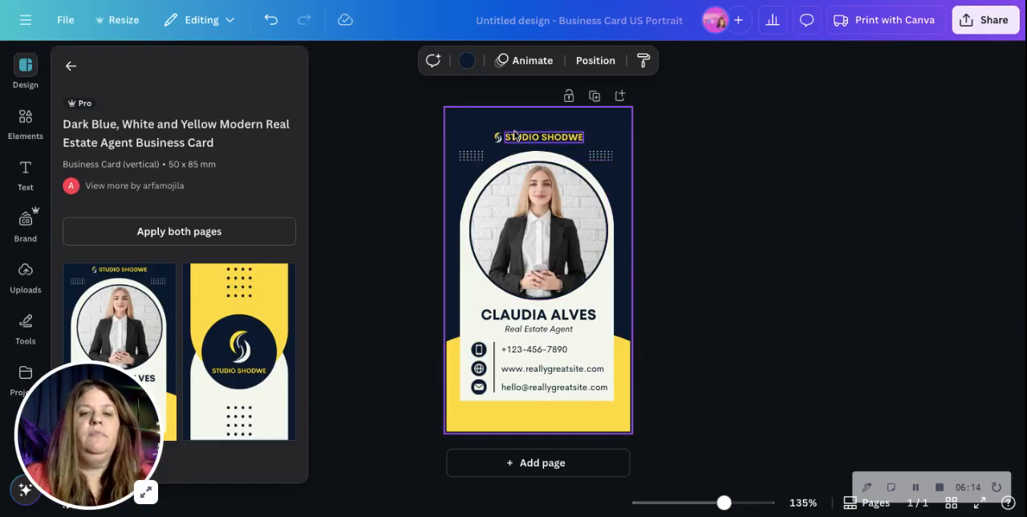
{"action": "left_click", "coordinate": [465, 129]}
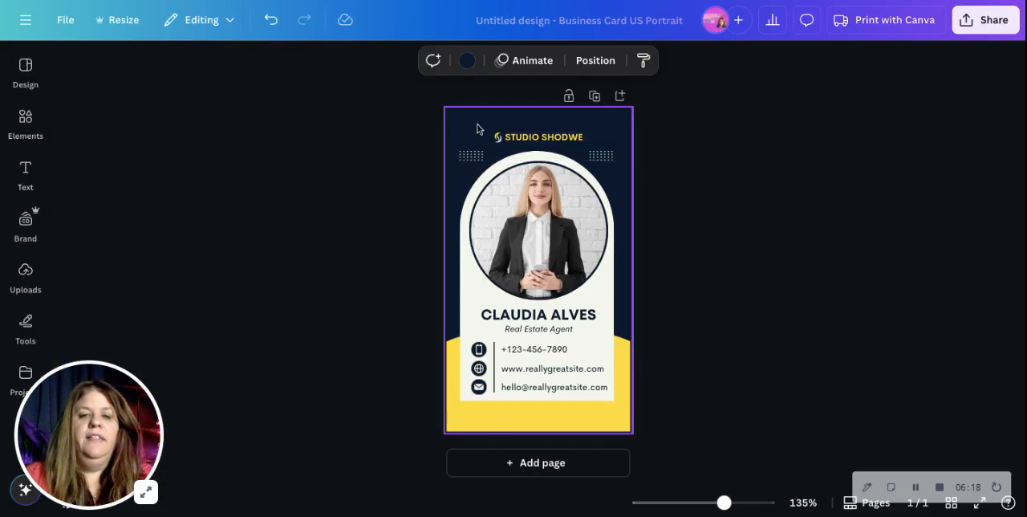
{"action": "left_click", "coordinate": [467, 62]}
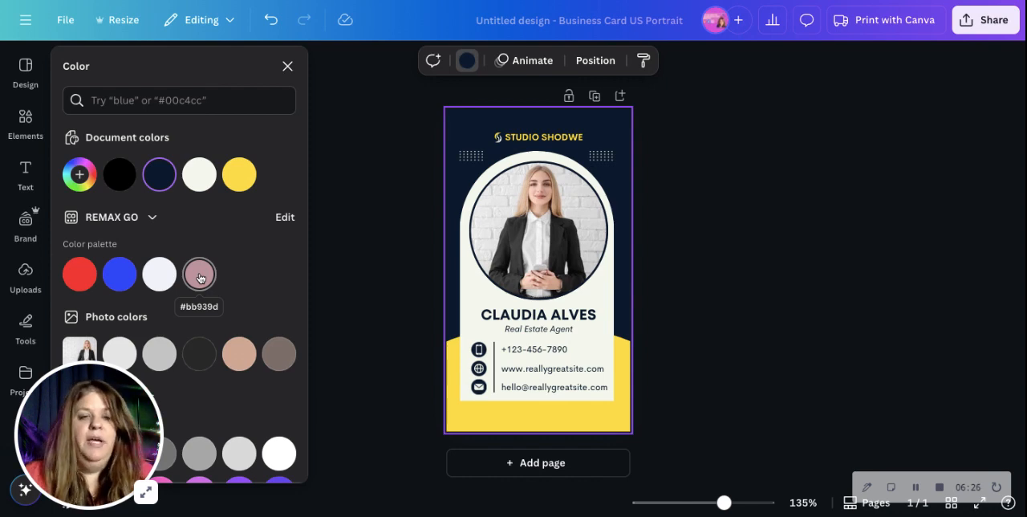
{"action": "left_click", "coordinate": [200, 276]}
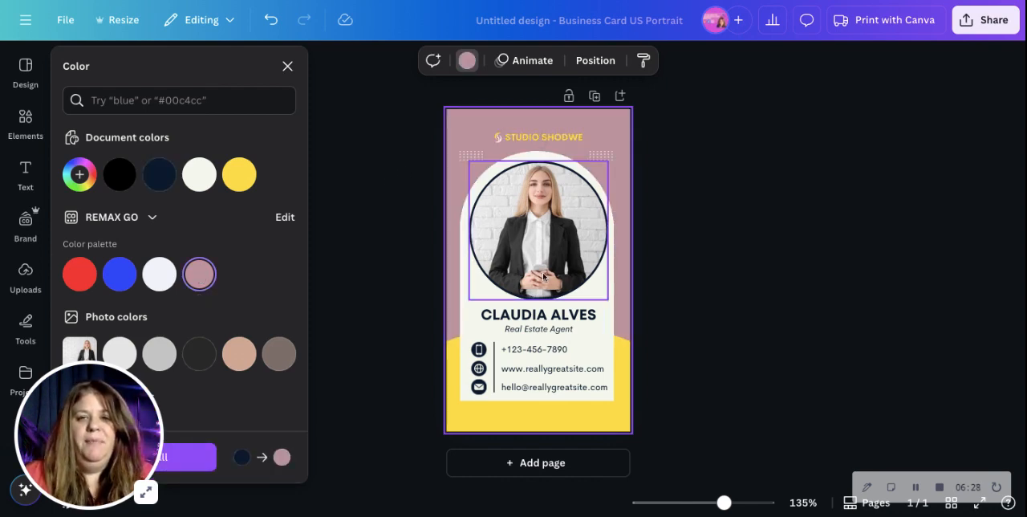
{"action": "left_click", "coordinate": [540, 428]}
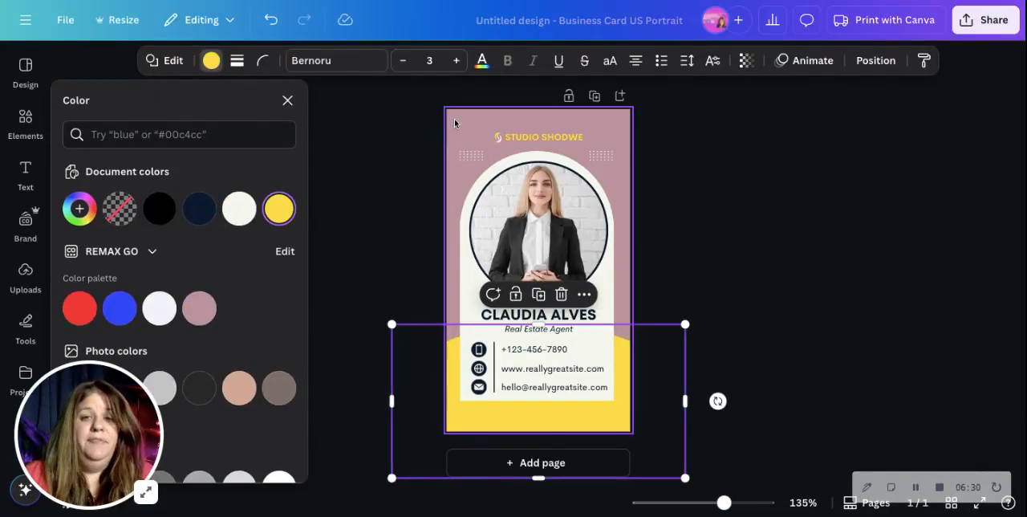
{"action": "left_click", "coordinate": [239, 209]}
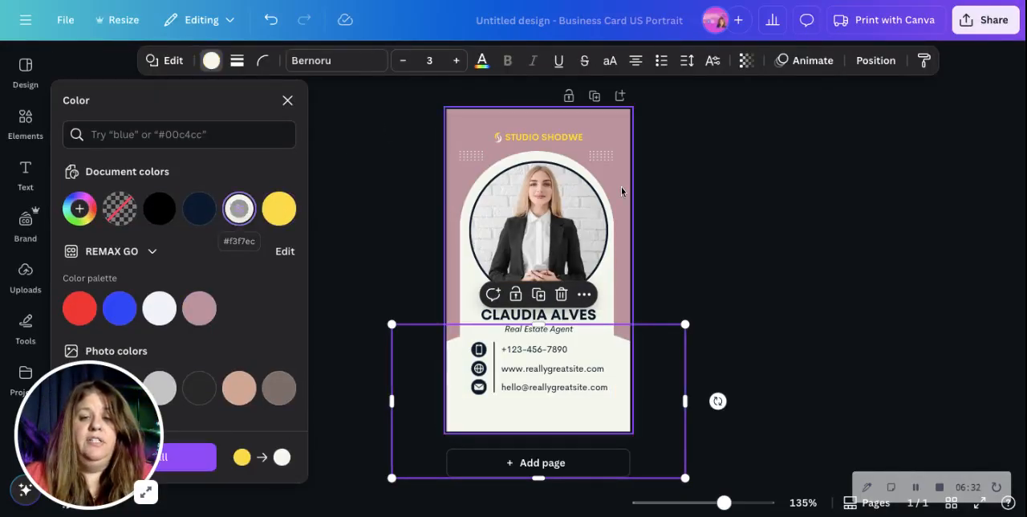
Change the STUDIO SHODWE company text colour to medium gray from the default solid colours.
{"action": "left_click", "coordinate": [542, 138]}
{"action": "left_click", "coordinate": [543, 138]}
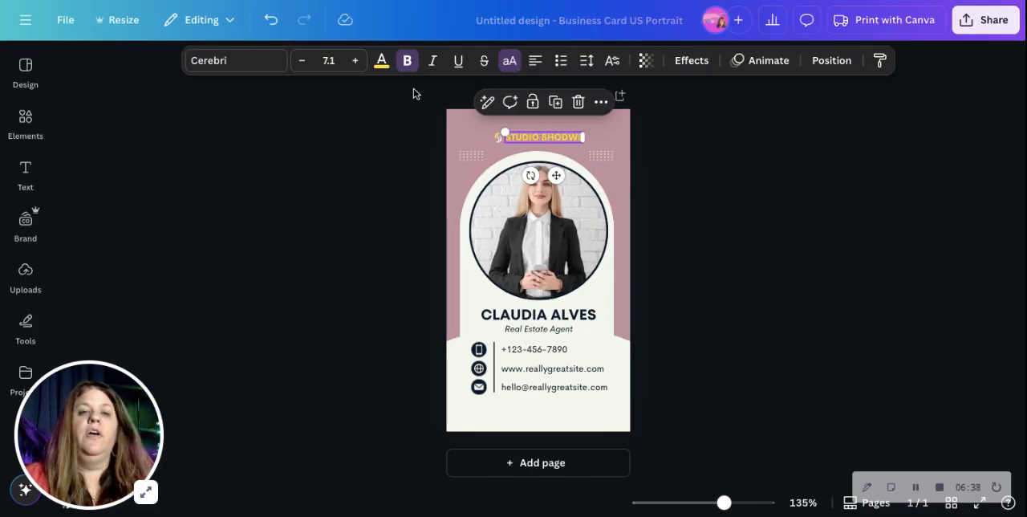
{"action": "left_click", "coordinate": [384, 70]}
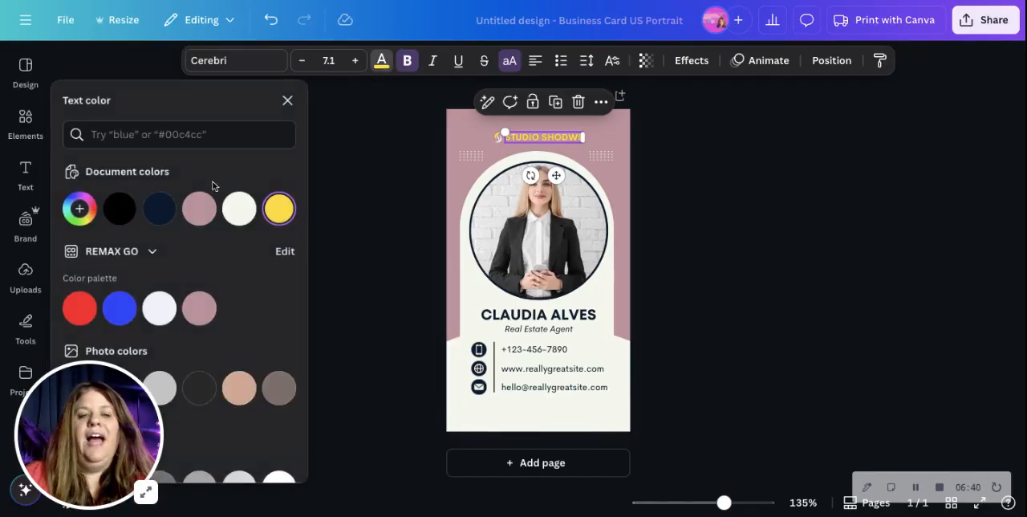
{"action": "scroll", "coordinate": [174, 264], "scroll_direction": "down", "scroll_amount": 2}
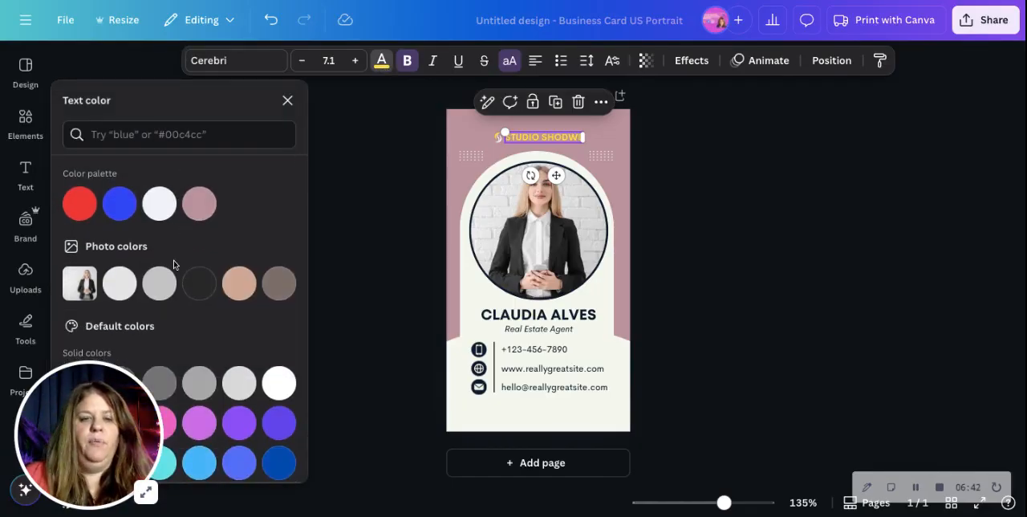
{"action": "scroll", "coordinate": [172, 263], "scroll_direction": "down", "scroll_amount": 1}
{"action": "left_click", "coordinate": [159, 334]}
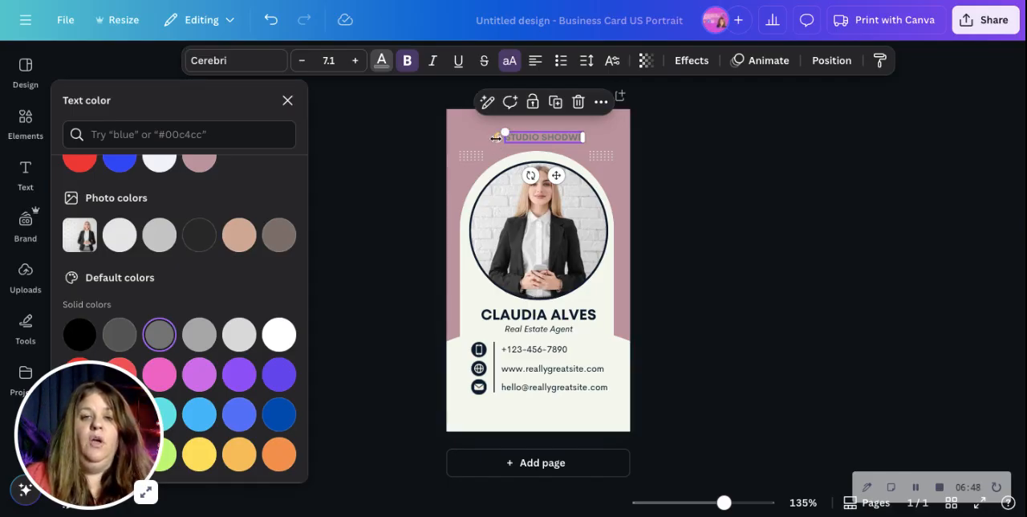
{"action": "key", "text": "Escape"}
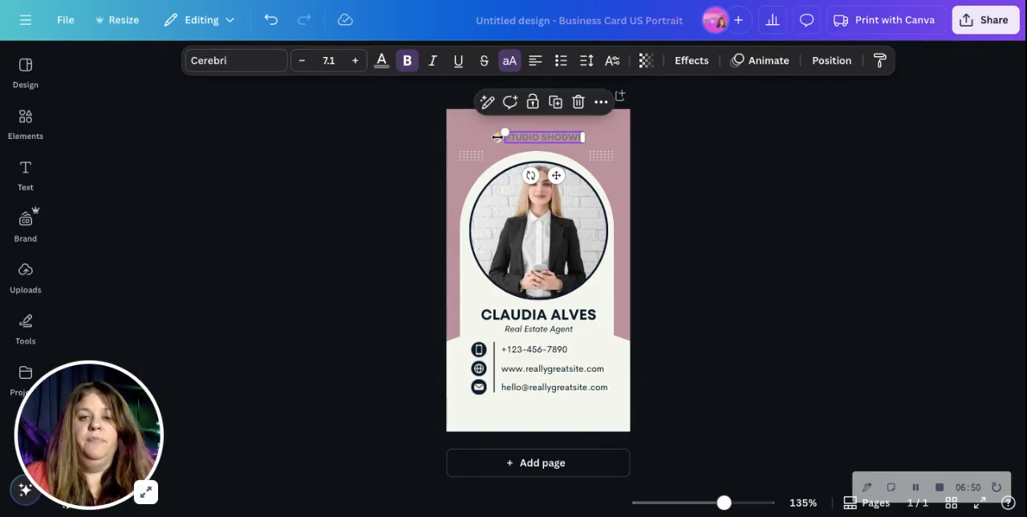
Delete the small logo graphic beside the STUDIO SHODWE text.
{"action": "left_click", "coordinate": [498, 137]}
{"action": "left_click", "coordinate": [497, 140]}
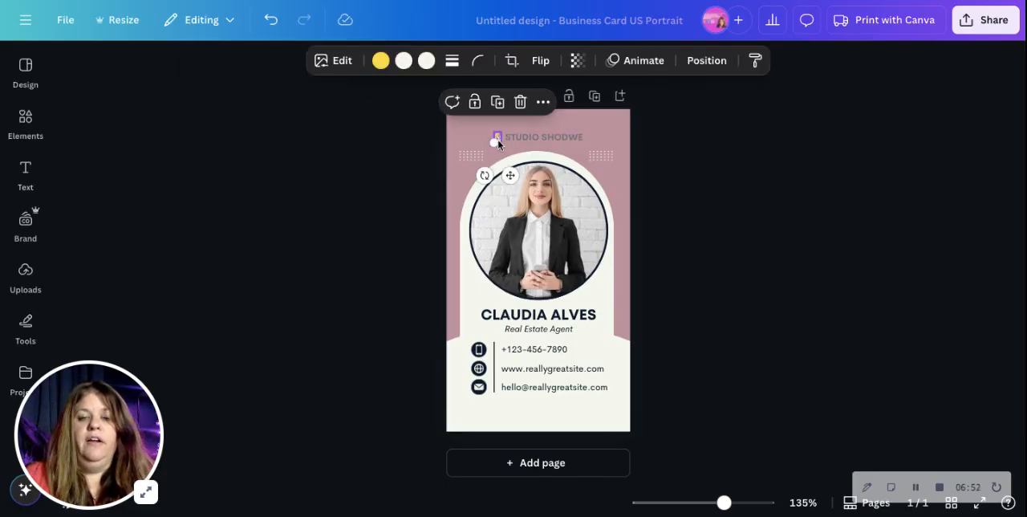
{"action": "left_click", "coordinate": [498, 143]}
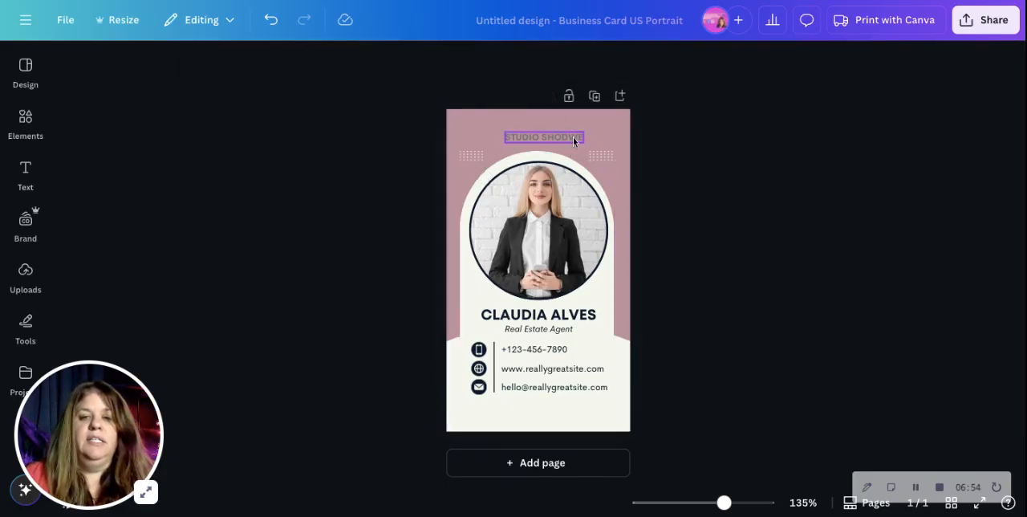
Replace the sample name under the photo with the agent's full name in capitals.
{"action": "double_click", "coordinate": [584, 318]}
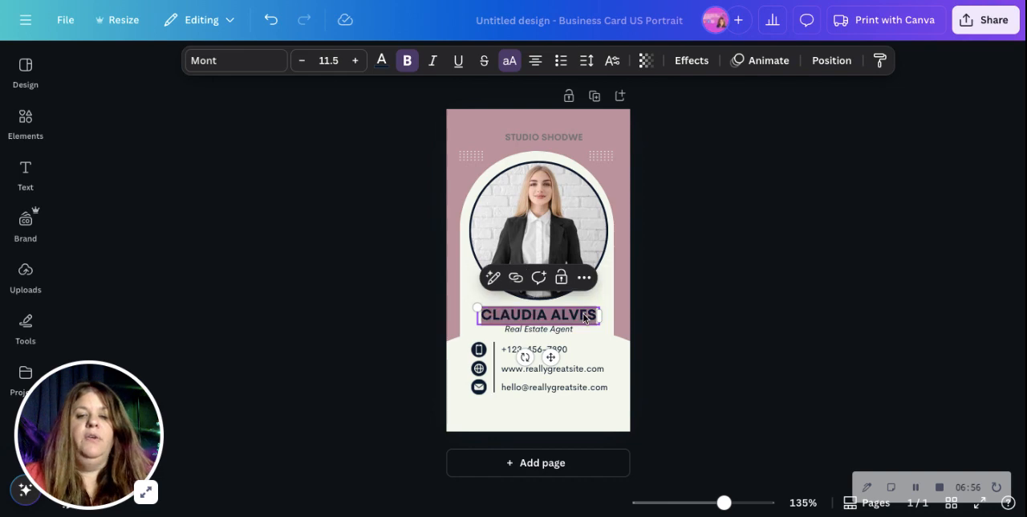
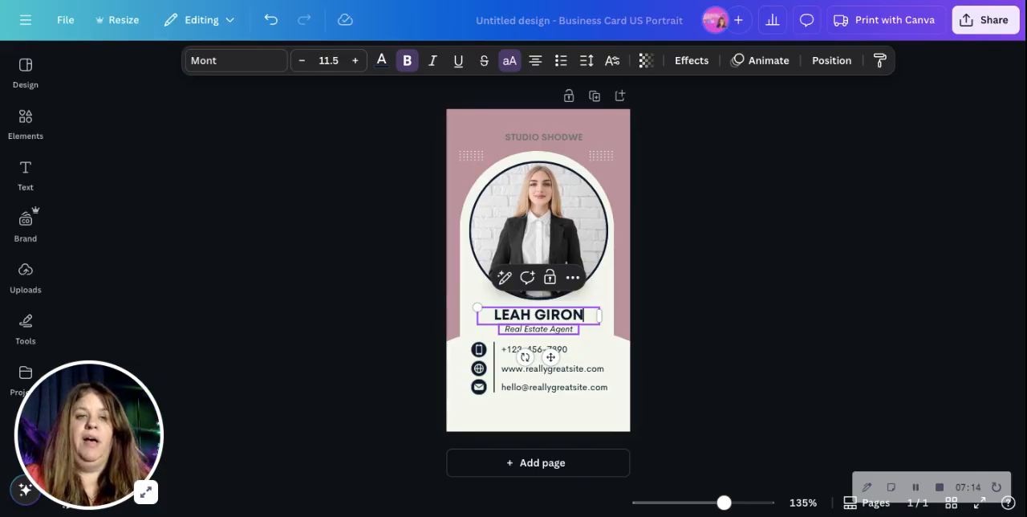
Search the design elements for "trademark".
{"action": "left_click", "coordinate": [26, 122]}
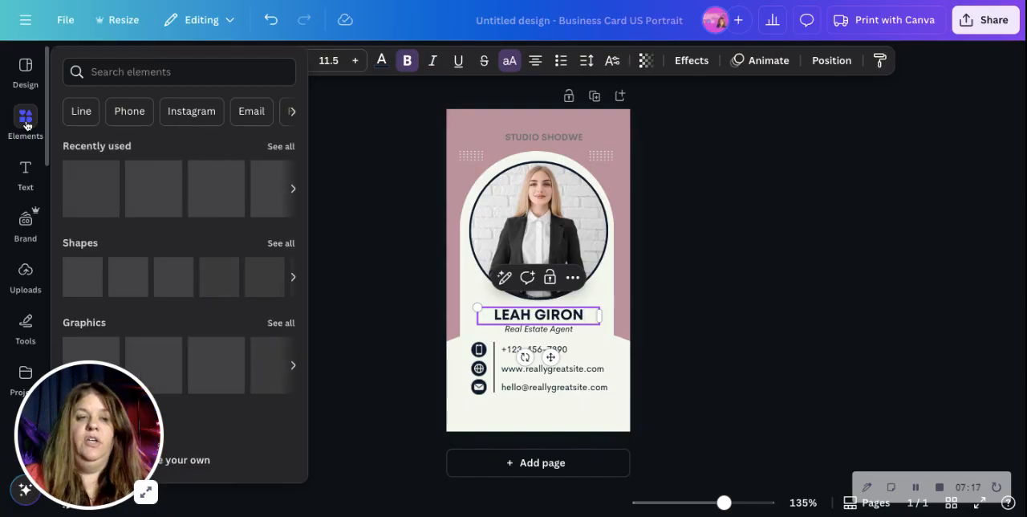
{"action": "left_click", "coordinate": [115, 73]}
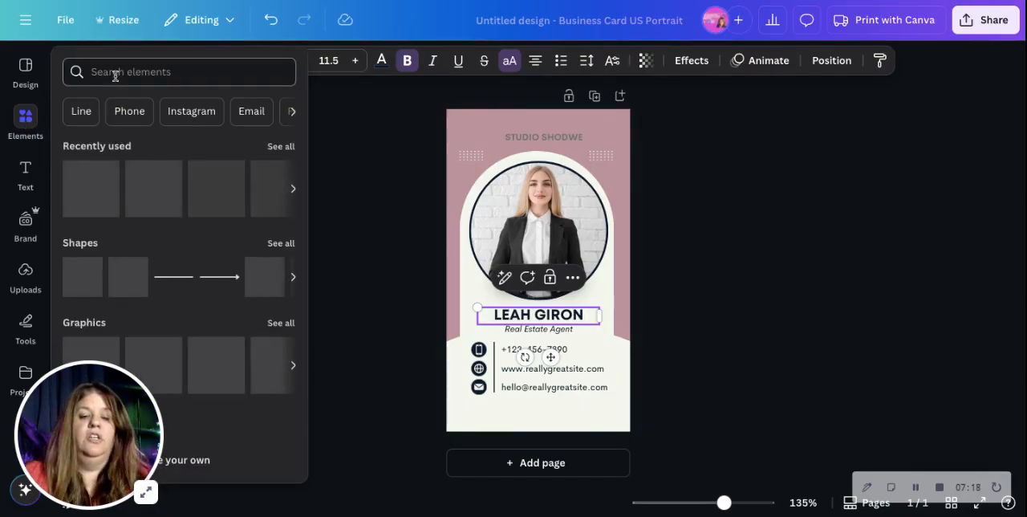
{"action": "type", "text": "trademark"}
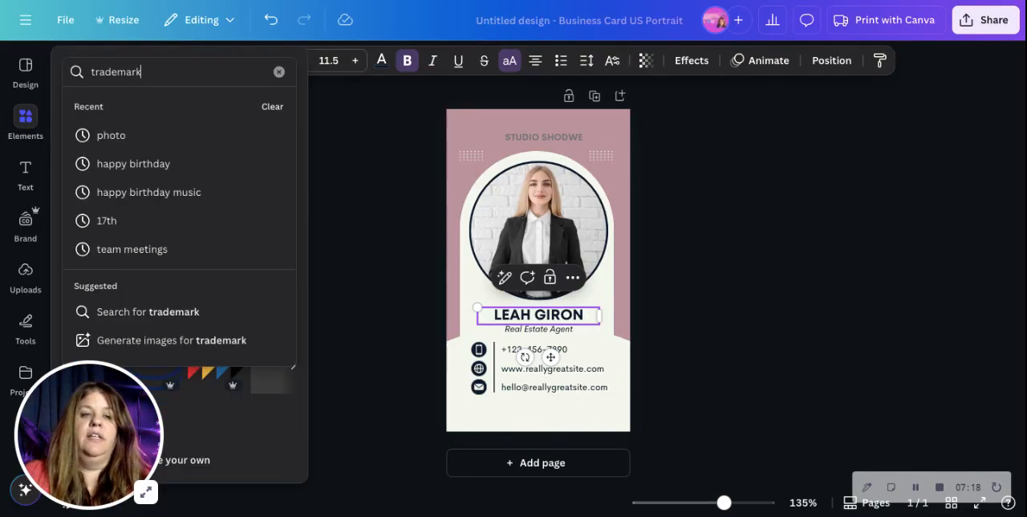
{"action": "key", "text": "Return"}
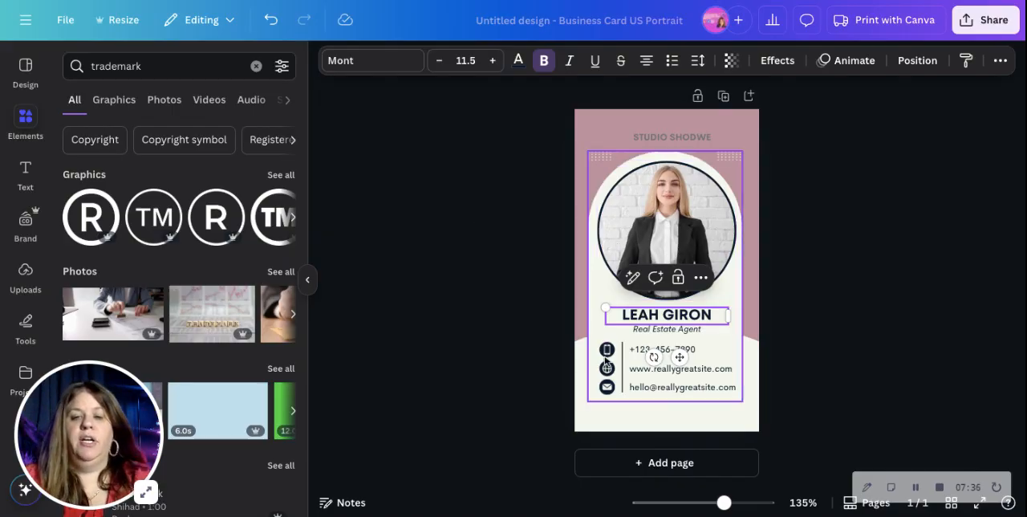
Replace the template portrait in the circular frame with the uploaded photo of the woman sitting on a sofa with a laptop.
{"action": "left_click", "coordinate": [706, 352]}
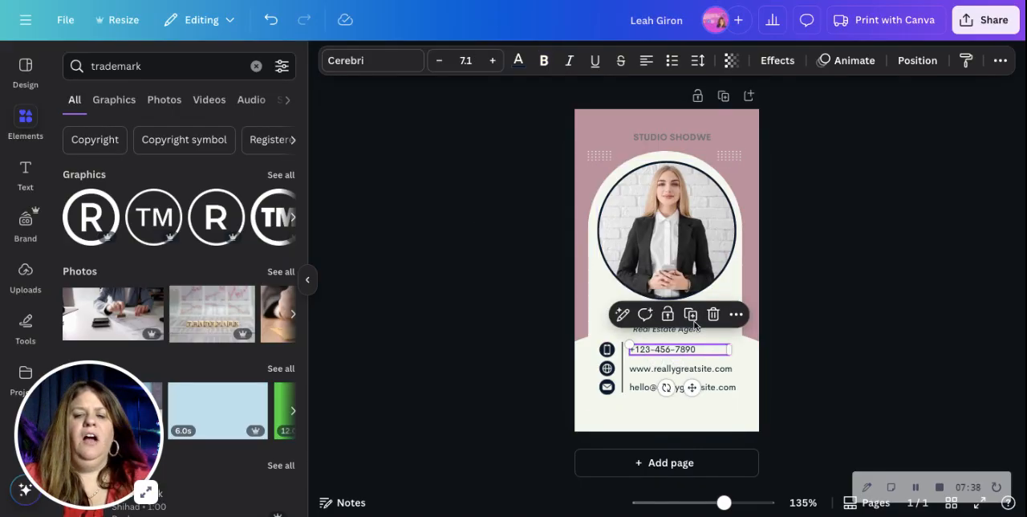
{"action": "left_click", "coordinate": [307, 279]}
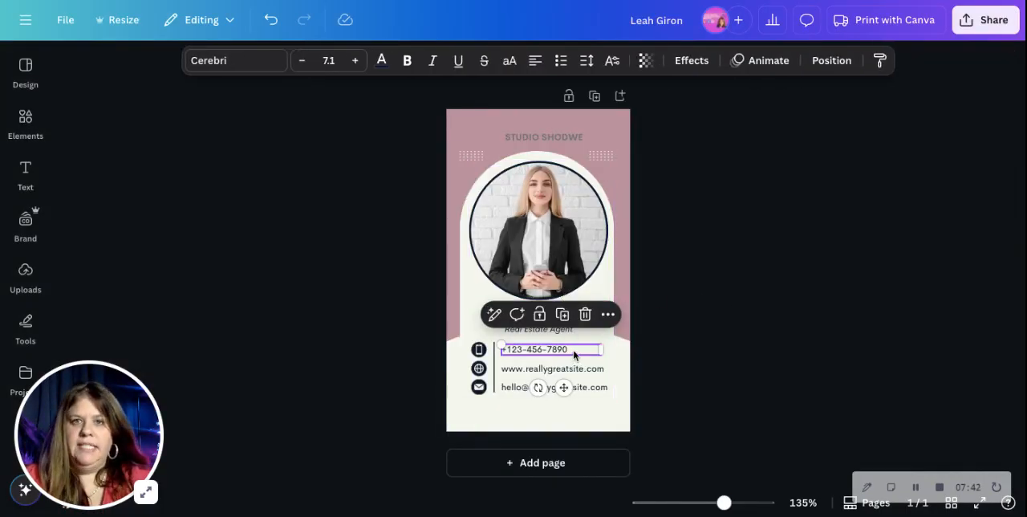
{"action": "left_click", "coordinate": [540, 232]}
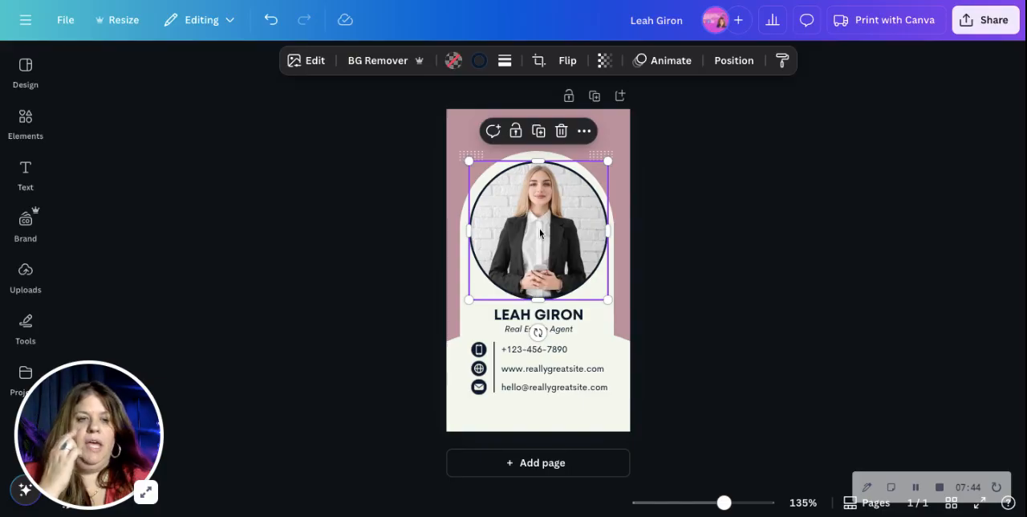
{"action": "left_click", "coordinate": [26, 273]}
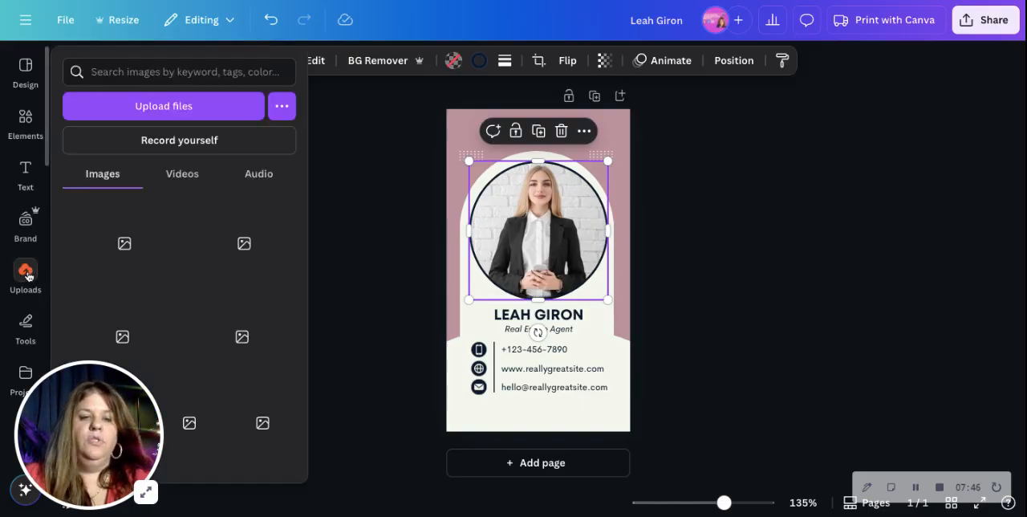
{"action": "scroll", "coordinate": [255, 345], "scroll_direction": "down", "scroll_amount": 2}
{"action": "scroll", "coordinate": [255, 345], "scroll_direction": "down", "scroll_amount": 10}
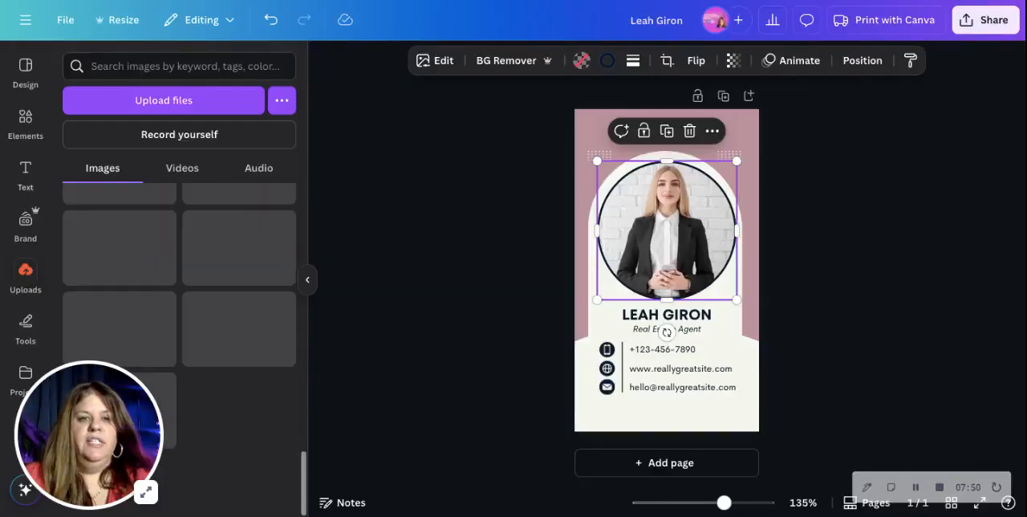
{"action": "scroll", "coordinate": [255, 345], "scroll_direction": "down", "scroll_amount": 10}
{"action": "scroll", "coordinate": [180, 345], "scroll_direction": "down", "scroll_amount": 5}
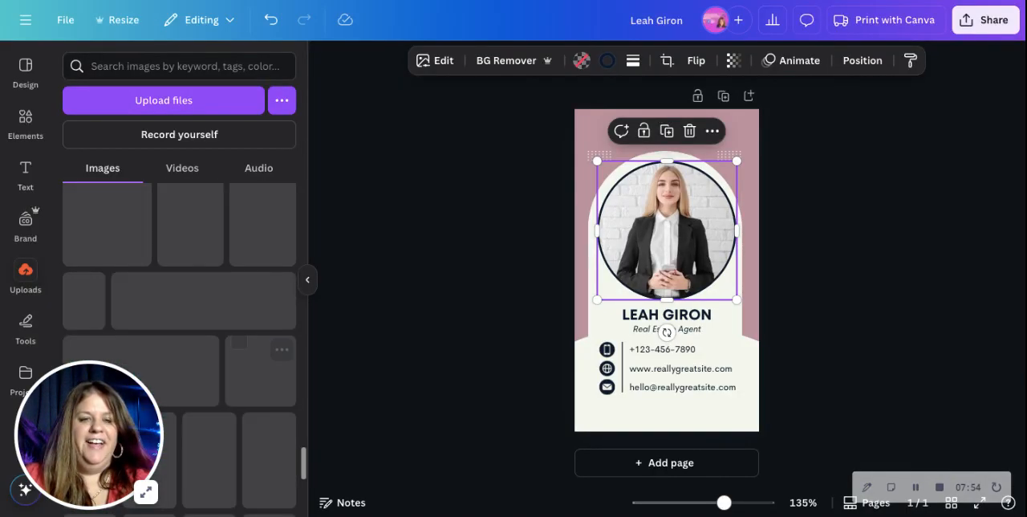
{"action": "scroll", "coordinate": [179, 350], "scroll_direction": "down", "scroll_amount": 4}
{"action": "scroll", "coordinate": [179, 350], "scroll_direction": "down", "scroll_amount": 8}
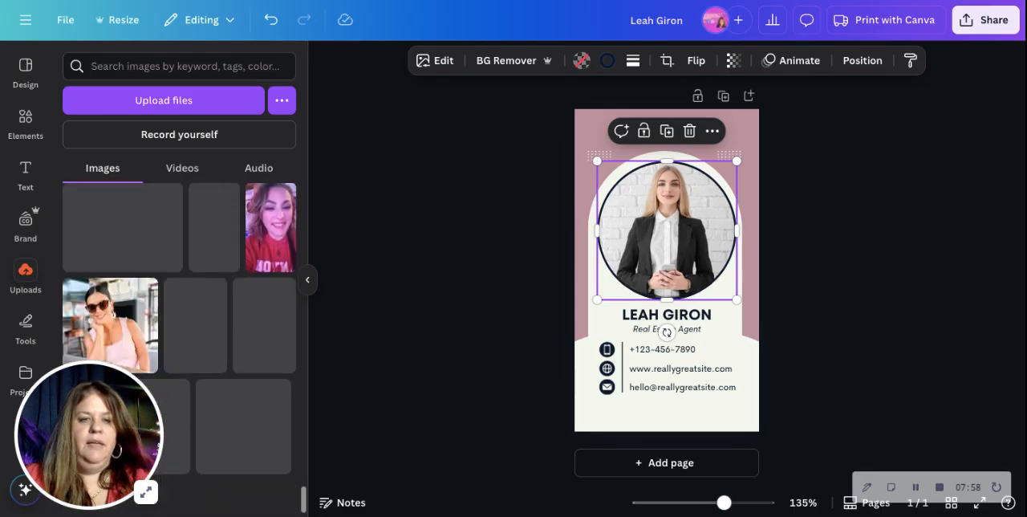
{"action": "scroll", "coordinate": [180, 349], "scroll_direction": "up", "scroll_amount": 10}
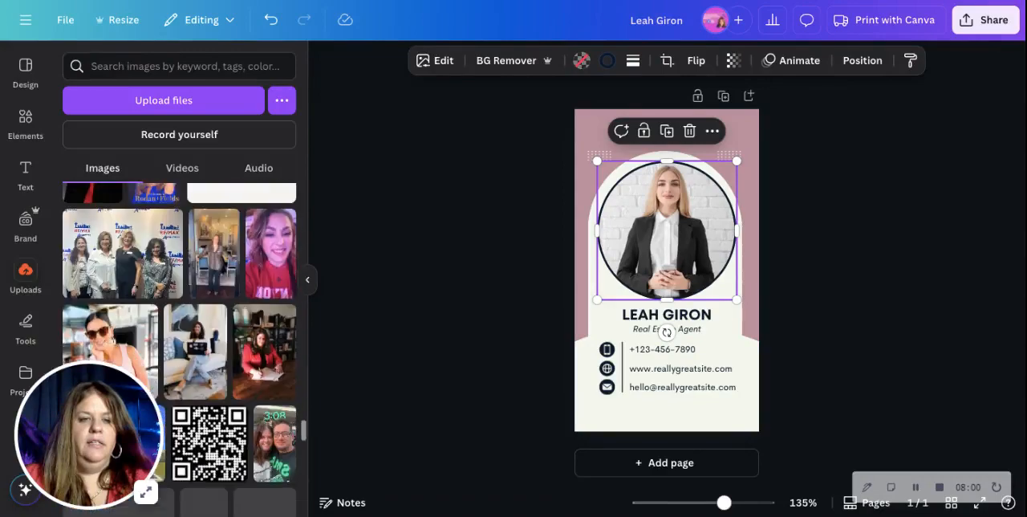
{"action": "scroll", "coordinate": [204, 265], "scroll_direction": "down", "scroll_amount": 3}
{"action": "scroll", "coordinate": [204, 265], "scroll_direction": "up", "scroll_amount": 2}
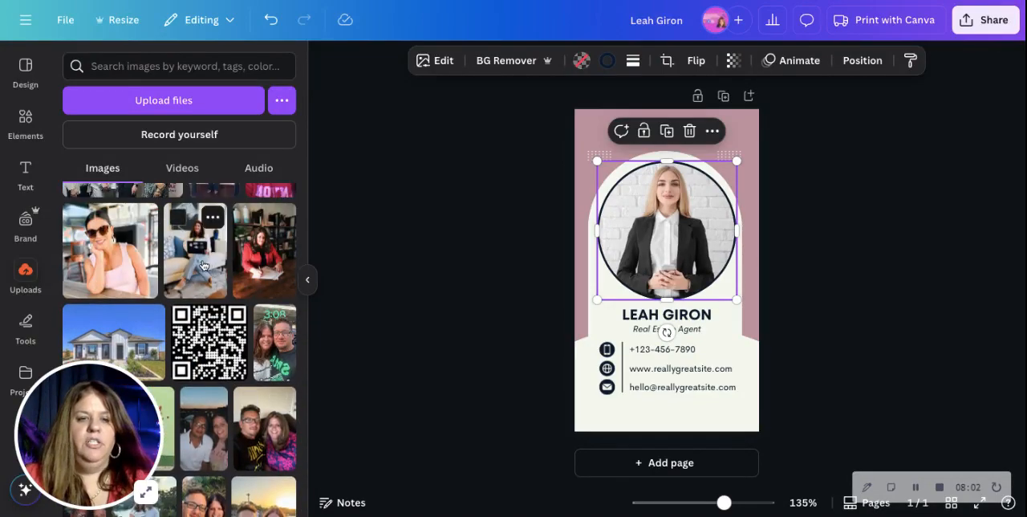
{"action": "left_click_drag", "start_coordinate": [204, 266], "coordinate": [682, 264]}
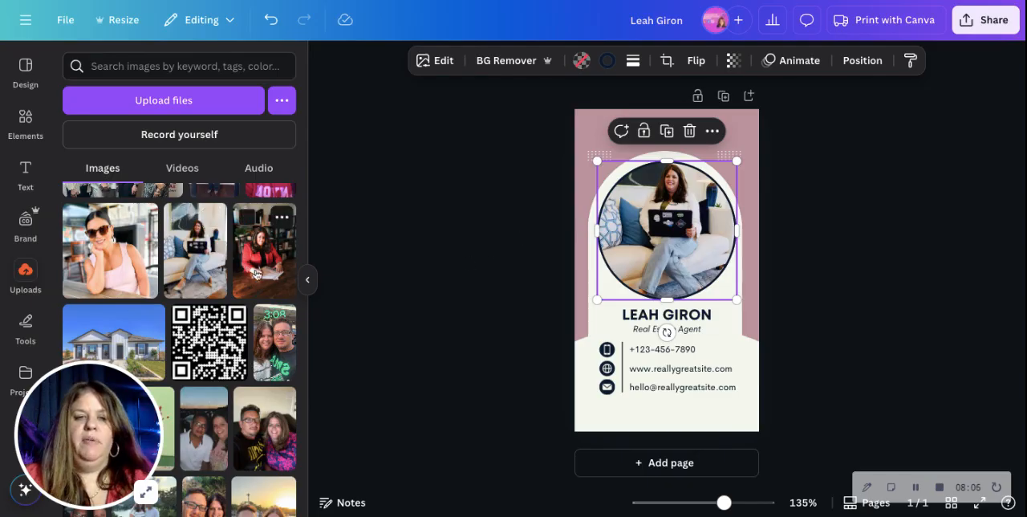
{"action": "left_click", "coordinate": [313, 285]}
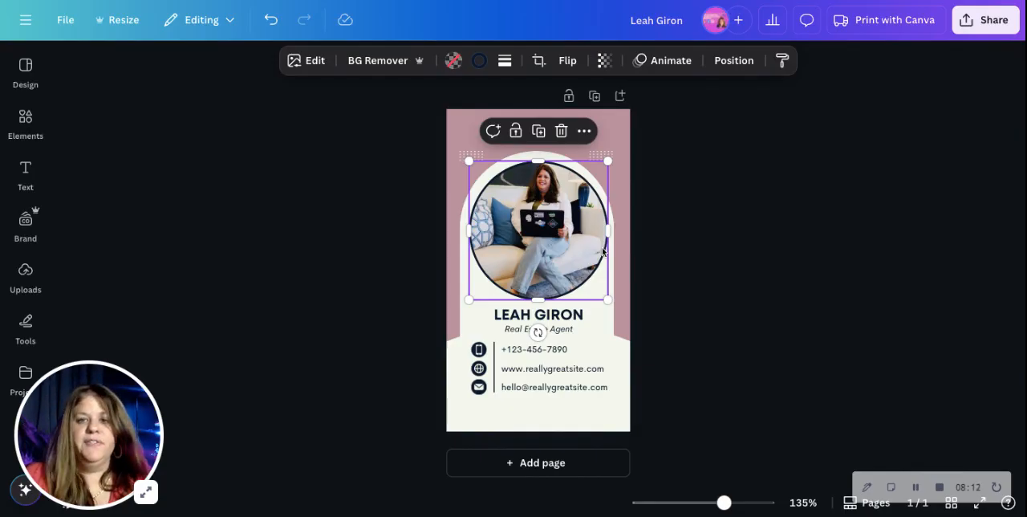
Replace the sample phone number beside the phone icon with the agent's phone number.
{"action": "double_click", "coordinate": [566, 350]}
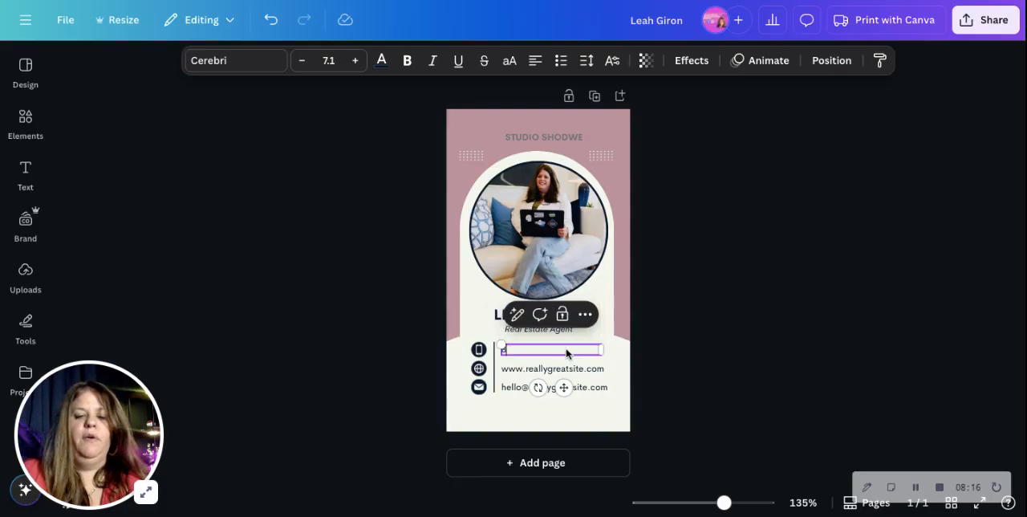
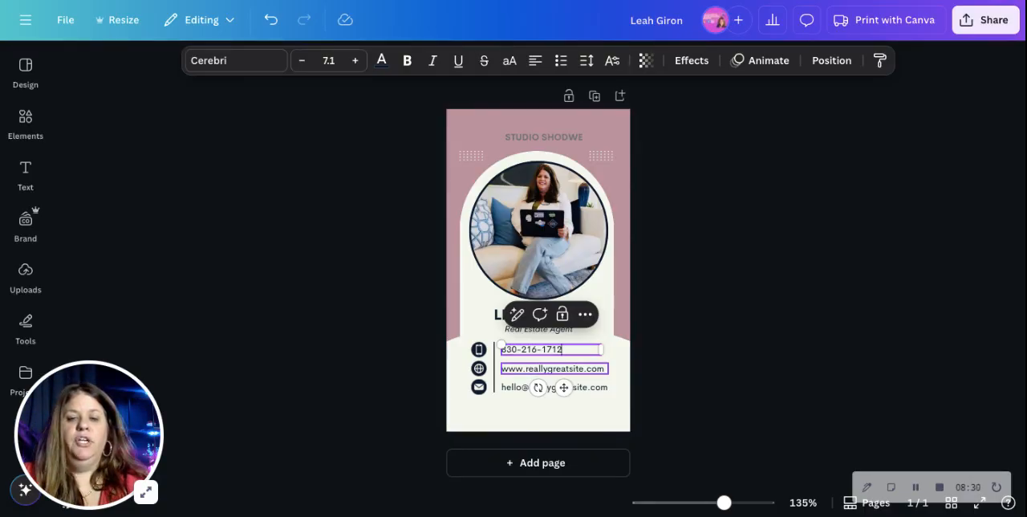
Replace the sample website beside the globe icon with the agent's online contact address and widen its text box to fit one line.
{"action": "left_click", "coordinate": [554, 368]}
{"action": "double_click", "coordinate": [554, 368]}
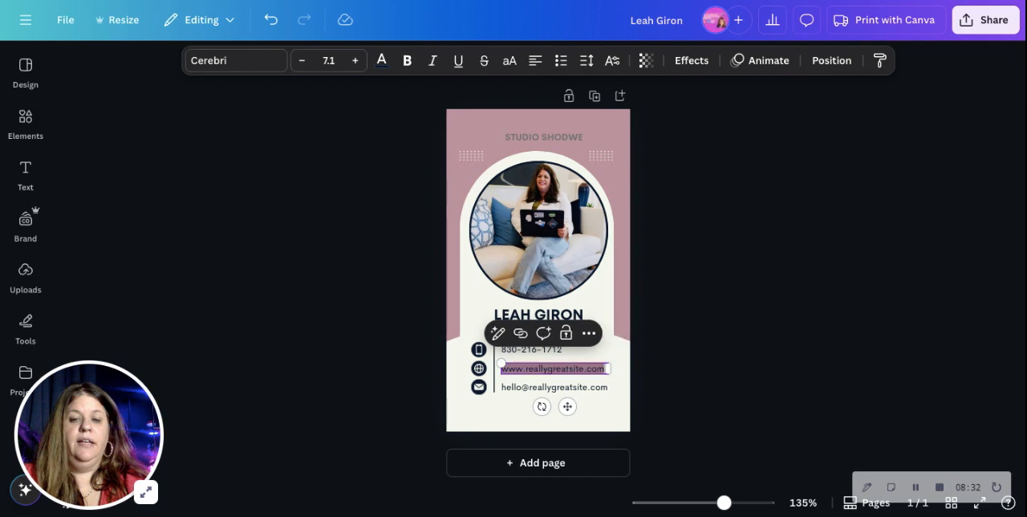
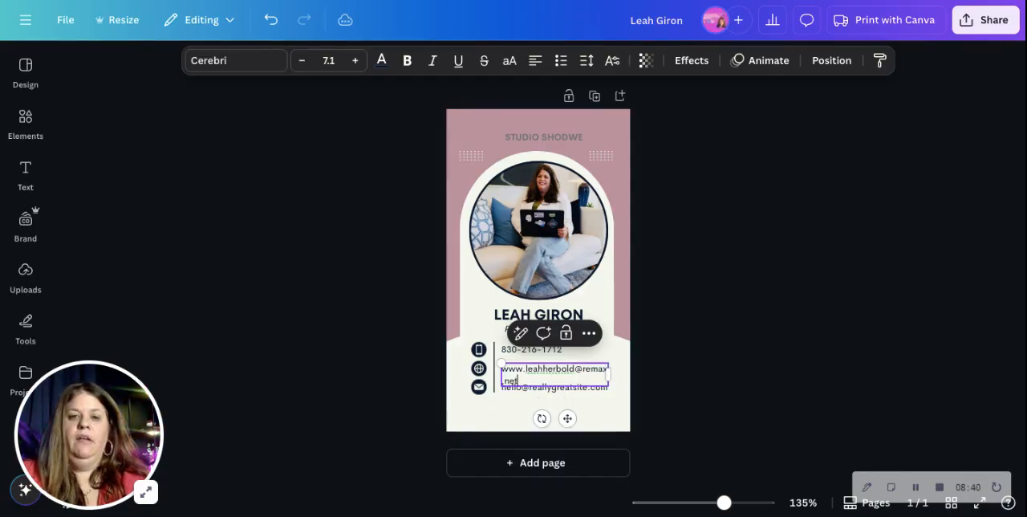
{"action": "left_click_drag", "start_coordinate": [612, 373], "coordinate": [633, 367]}
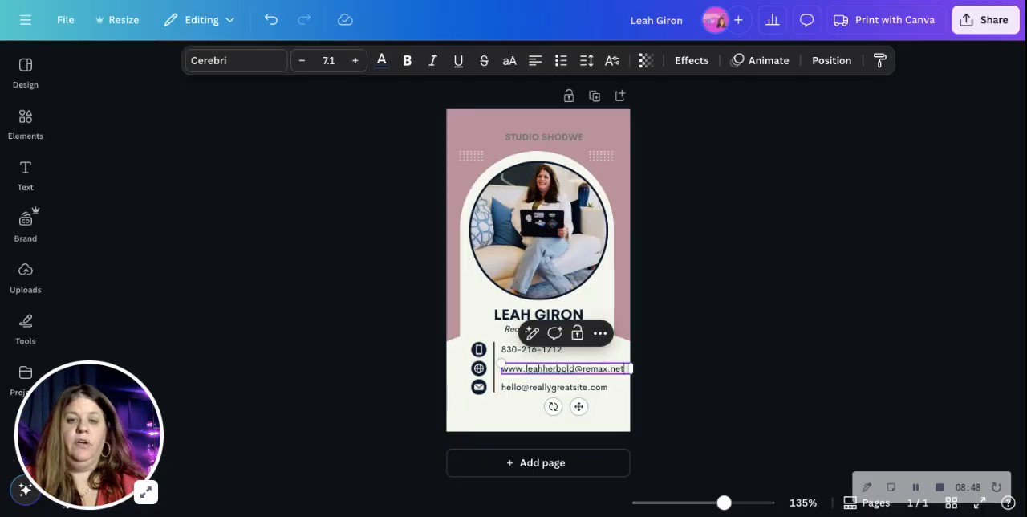
Add a link to the contact address text beside the globe icon, pointing to that same address.
{"action": "left_click", "coordinate": [601, 333]}
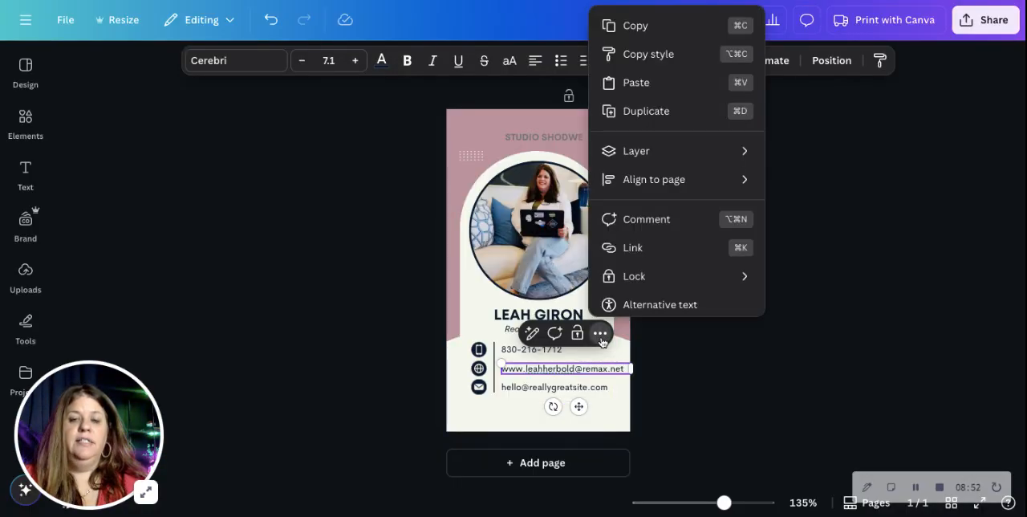
{"action": "left_click", "coordinate": [644, 248]}
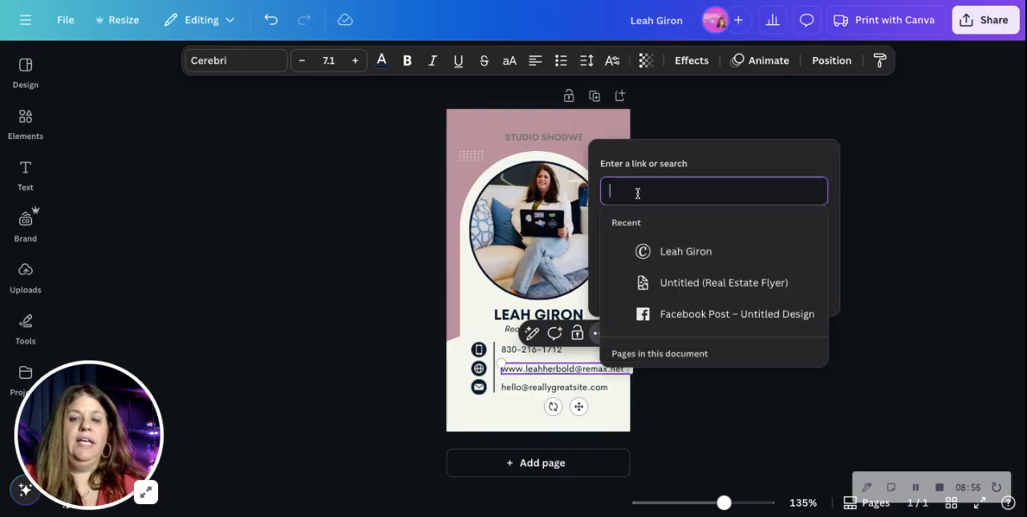
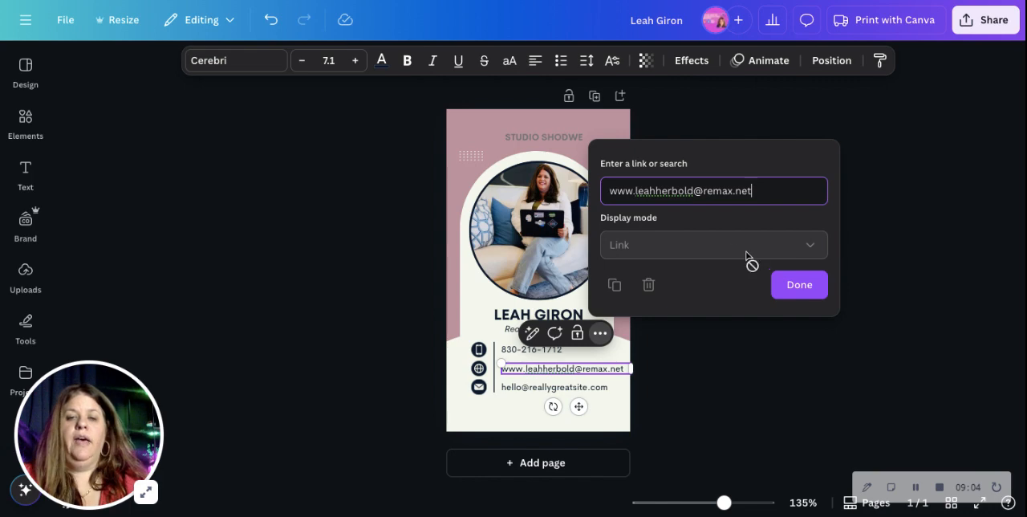
{"action": "left_click", "coordinate": [798, 286]}
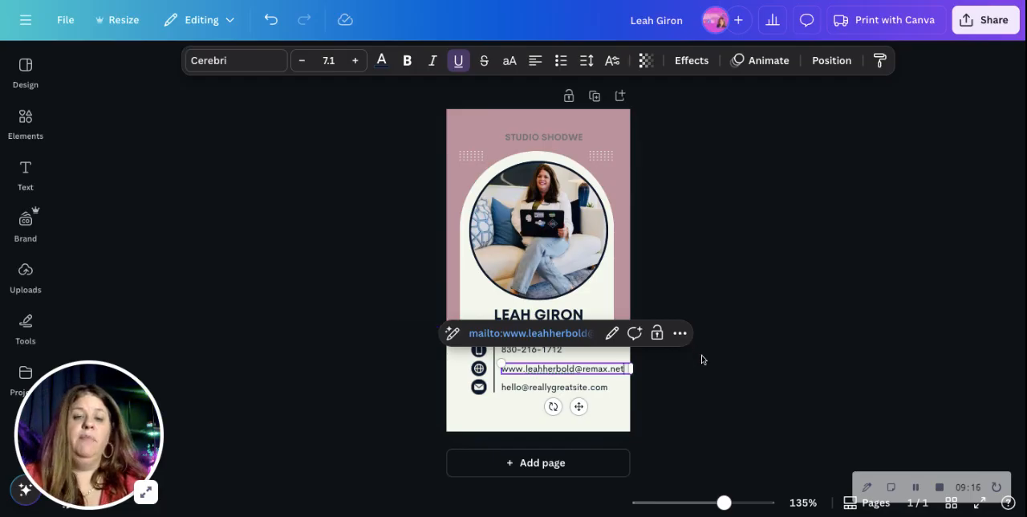
Delete the sample e-mail line and its envelope icon from the contact details.
{"action": "left_click", "coordinate": [603, 389]}
{"action": "key", "text": "Delete"}
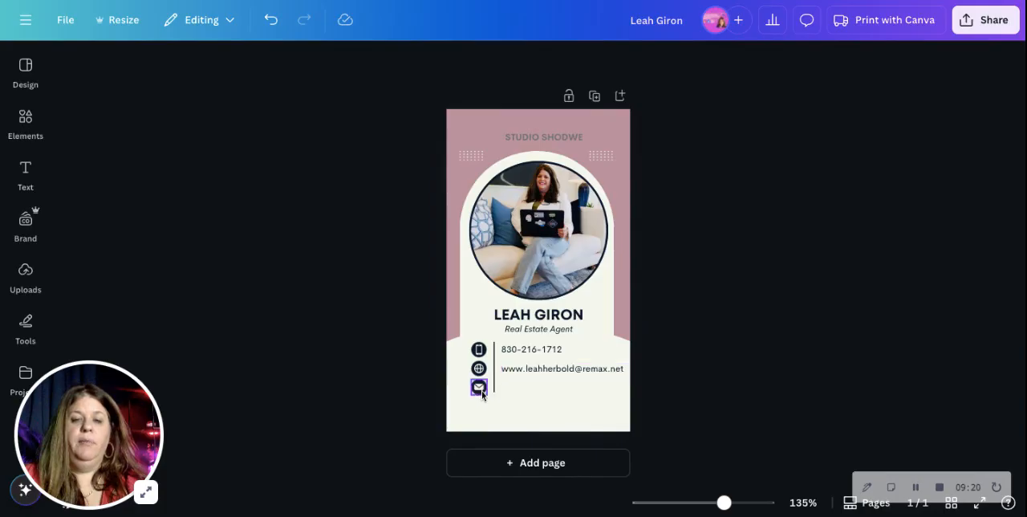
{"action": "left_click", "coordinate": [479, 388]}
{"action": "key", "text": "Delete"}
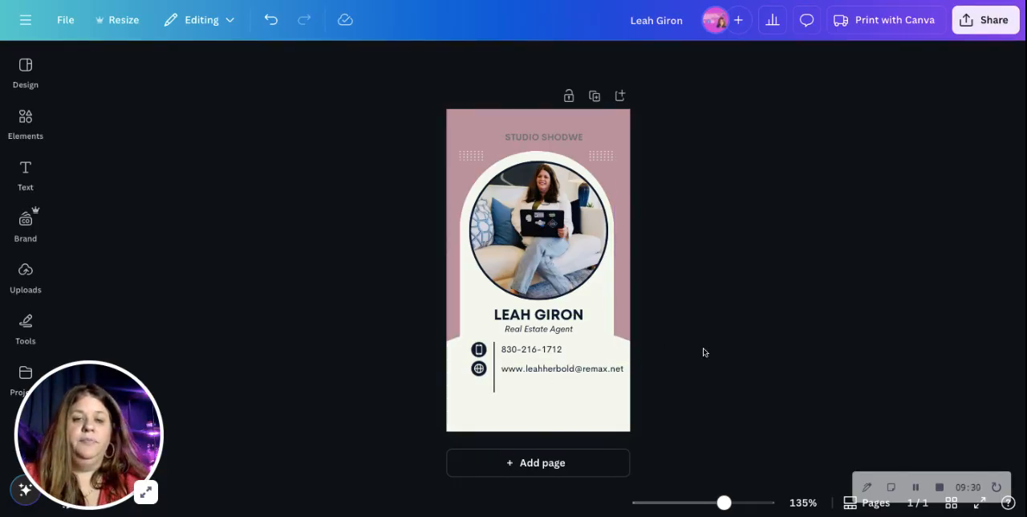
Remove the STUDIO SHODWE company text above the photo.
{"action": "left_click", "coordinate": [566, 137]}
{"action": "double_click", "coordinate": [574, 137]}
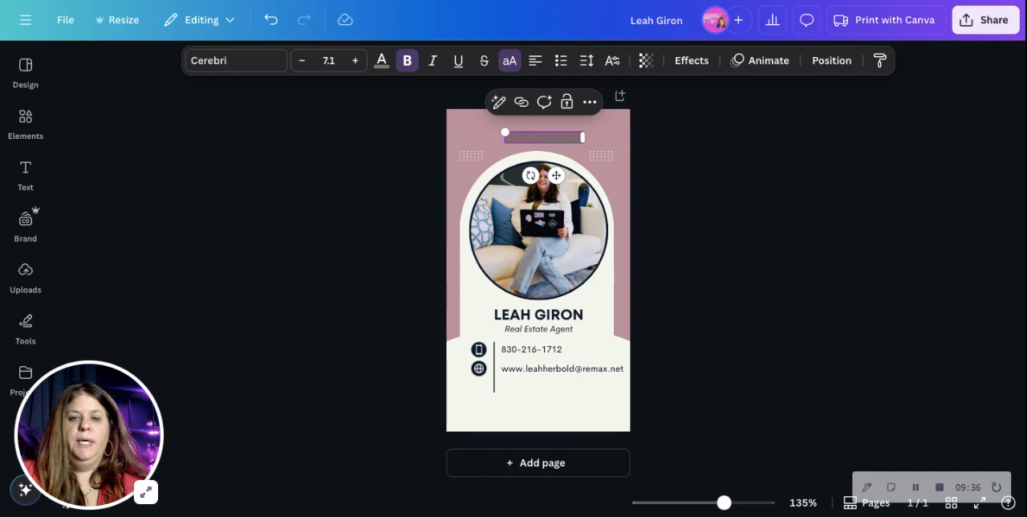
{"action": "key", "text": "BackSpace"}
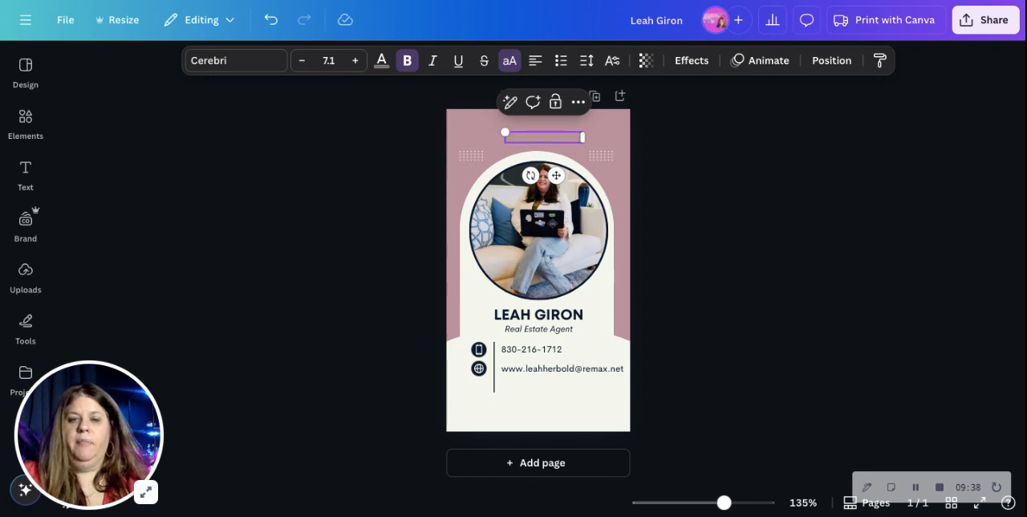
{"action": "left_click", "coordinate": [694, 175]}
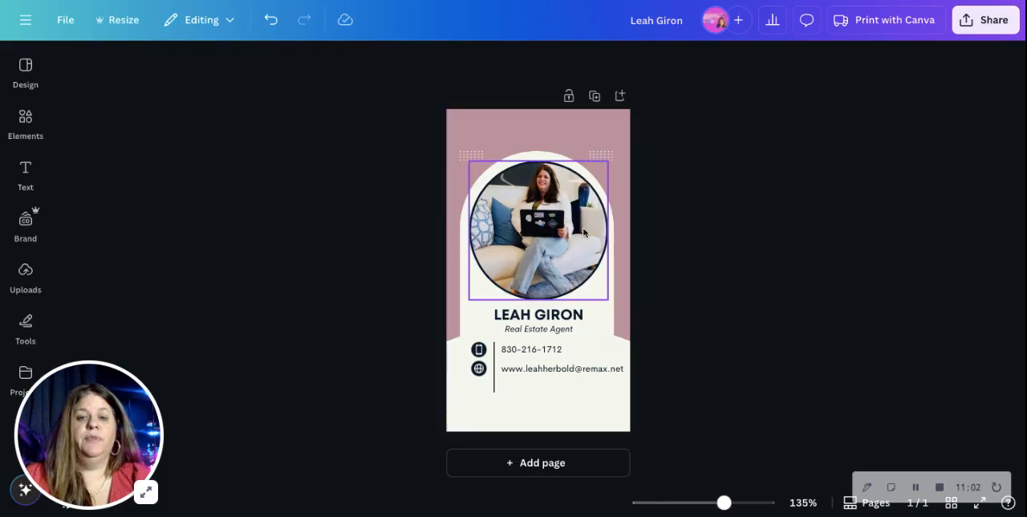
Search the Canva apps for "qr code".
{"action": "left_click", "coordinate": [26, 372]}
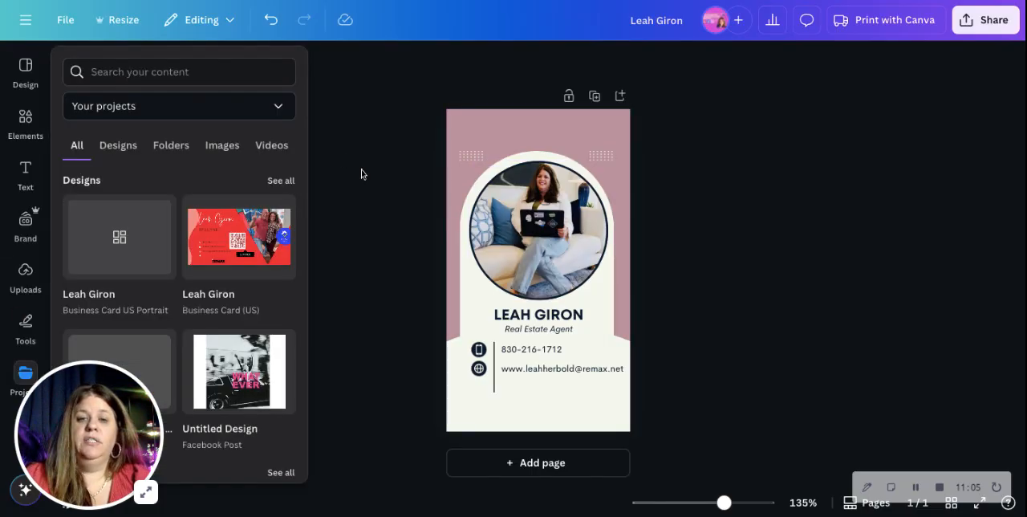
{"action": "left_click", "coordinate": [325, 174]}
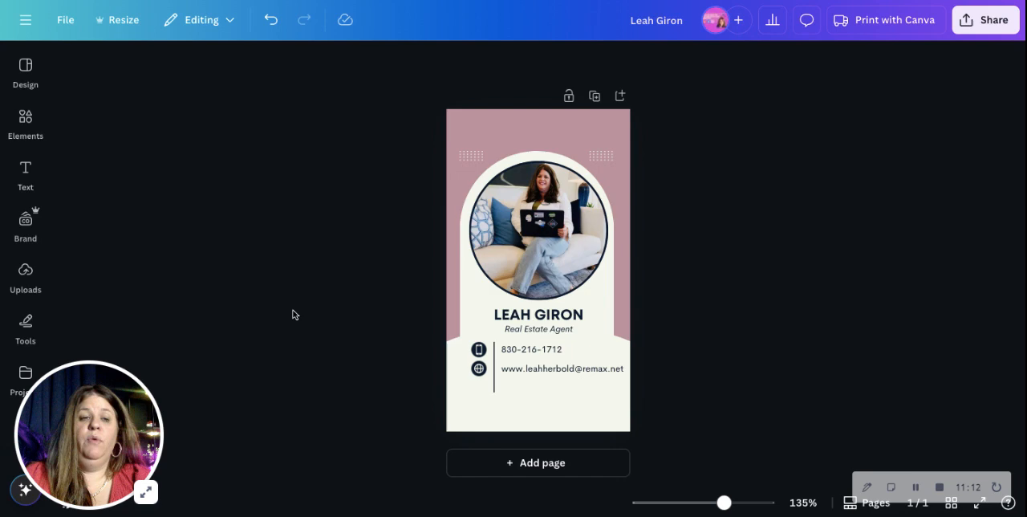
{"action": "scroll", "coordinate": [26, 351], "scroll_direction": "down", "scroll_amount": 3}
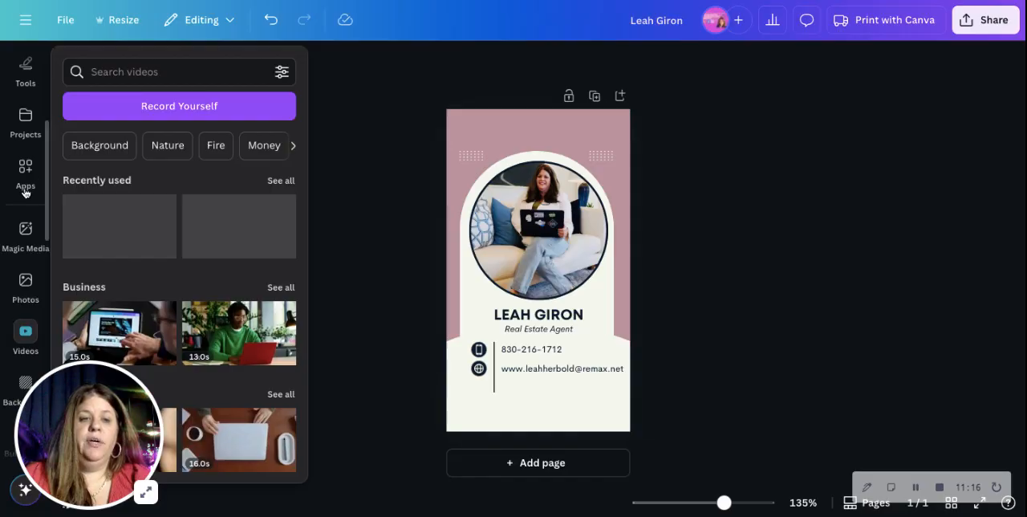
{"action": "left_click", "coordinate": [27, 170]}
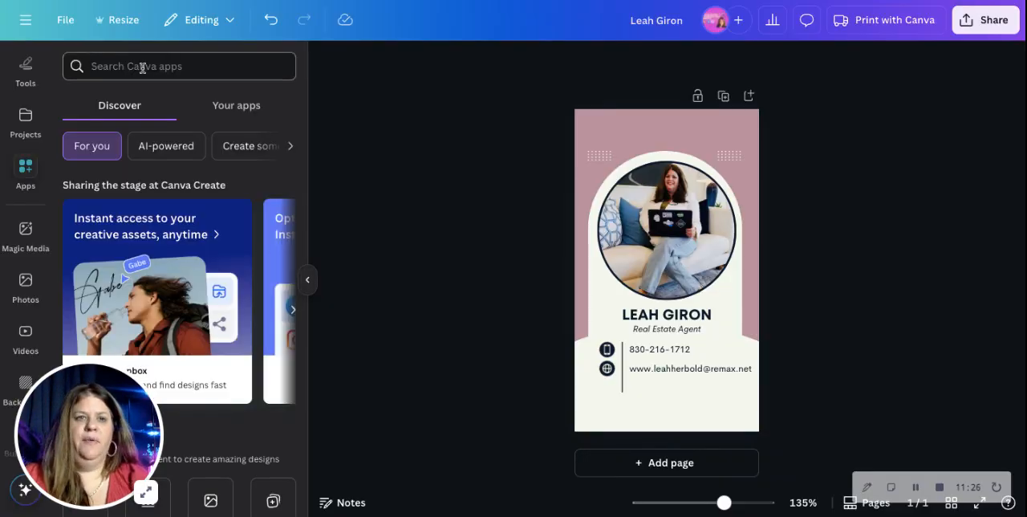
{"action": "left_click", "coordinate": [142, 68]}
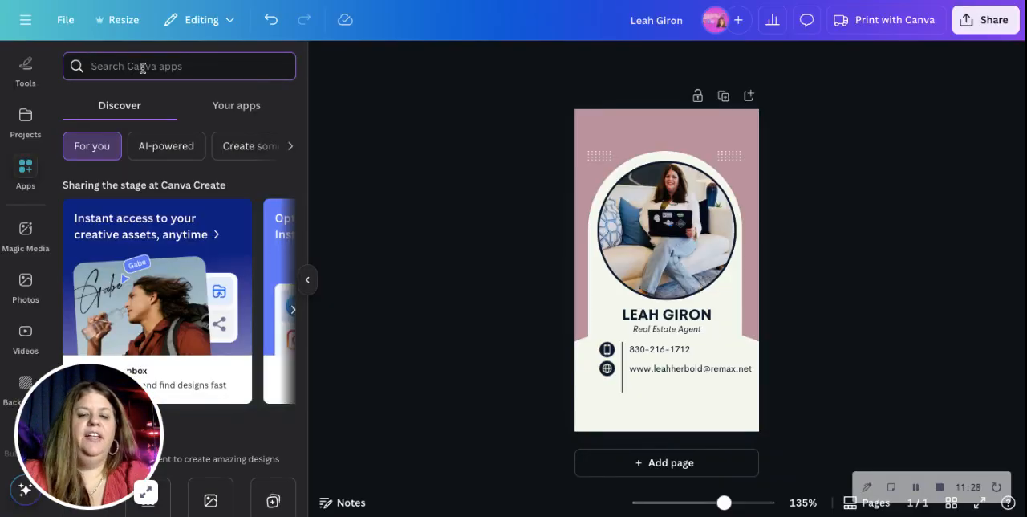
{"action": "type", "text": "qr code"}
{"action": "key", "text": "Return"}
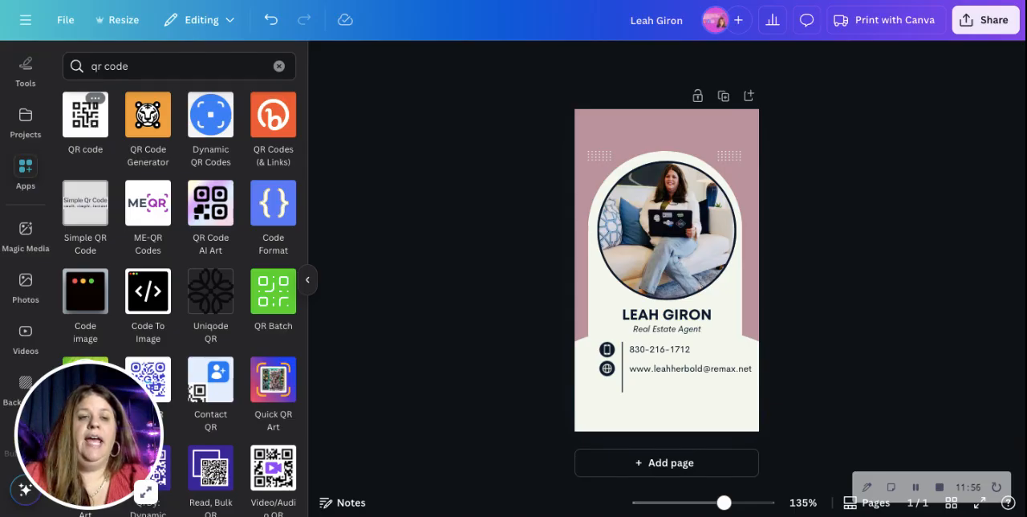
Open the QR code app and enter the realtor's contact address from the card as its URL.
{"action": "left_click", "coordinate": [85, 114]}
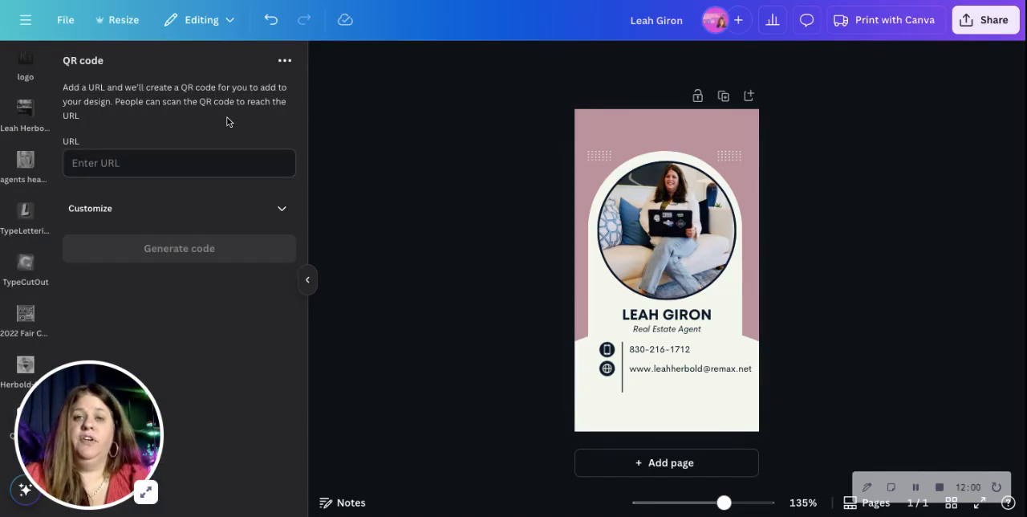
{"action": "left_click", "coordinate": [86, 167]}
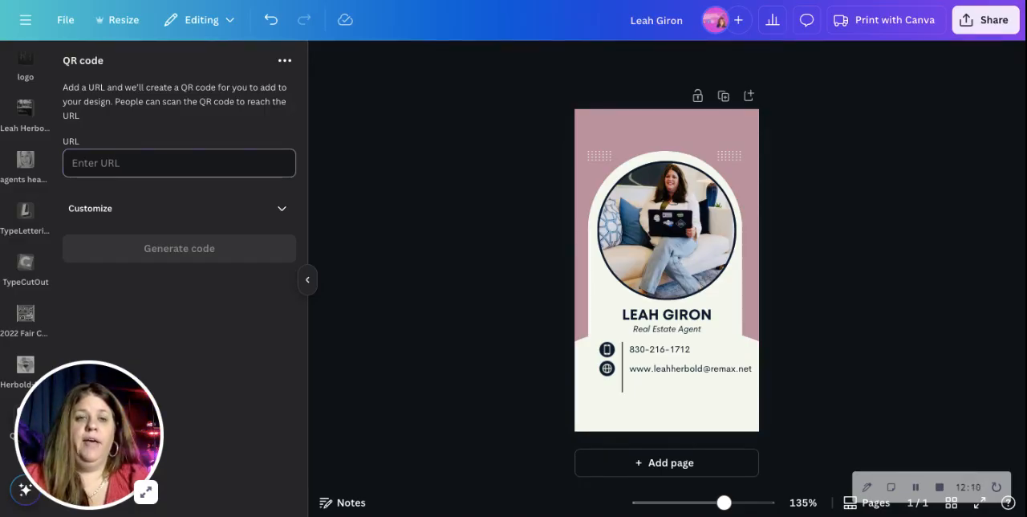
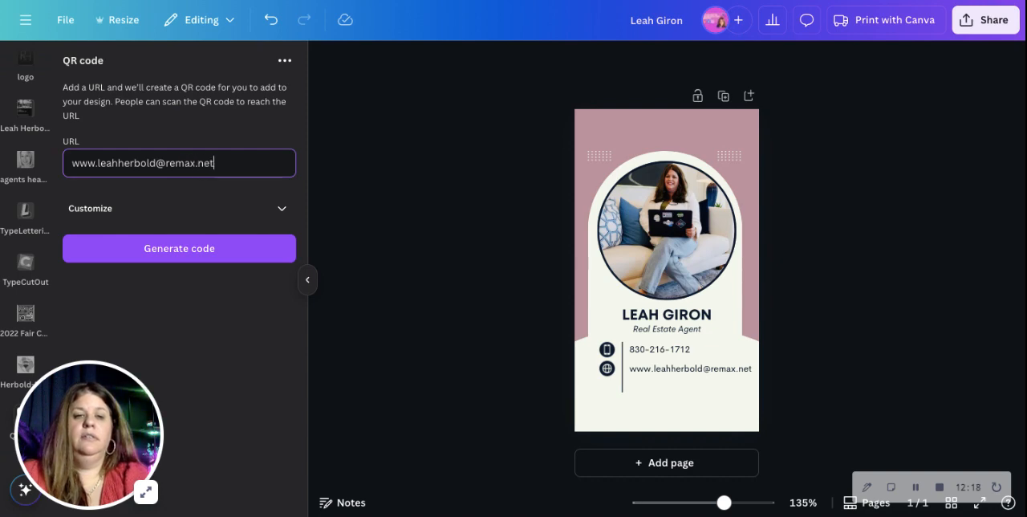
Customize the QR code with foreground color #CD7171 and generate it.
{"action": "left_click", "coordinate": [260, 212]}
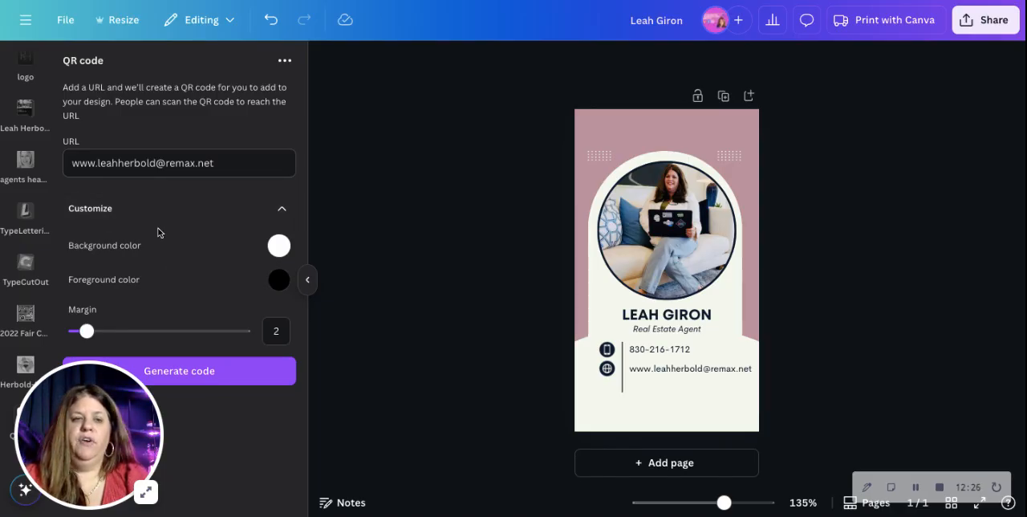
{"action": "left_click", "coordinate": [280, 284]}
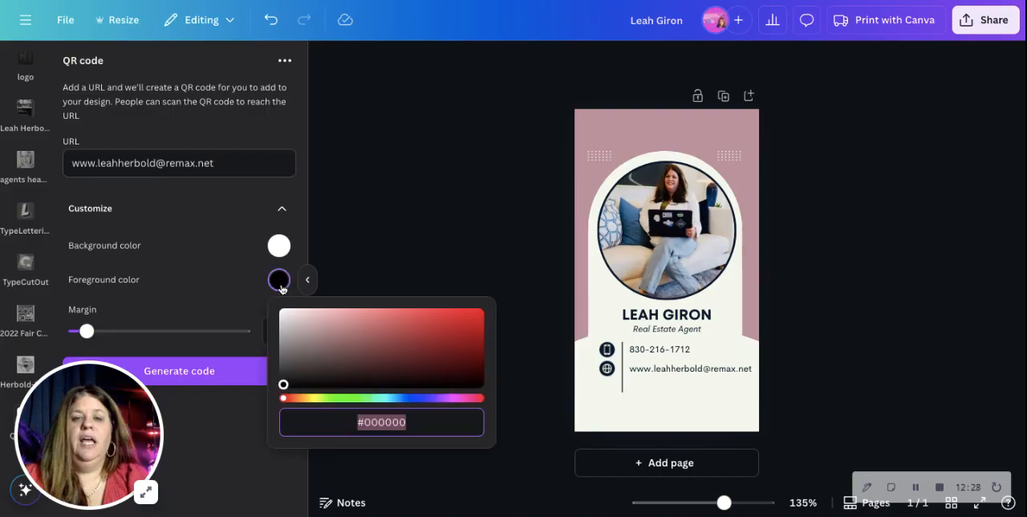
{"action": "left_click", "coordinate": [371, 323]}
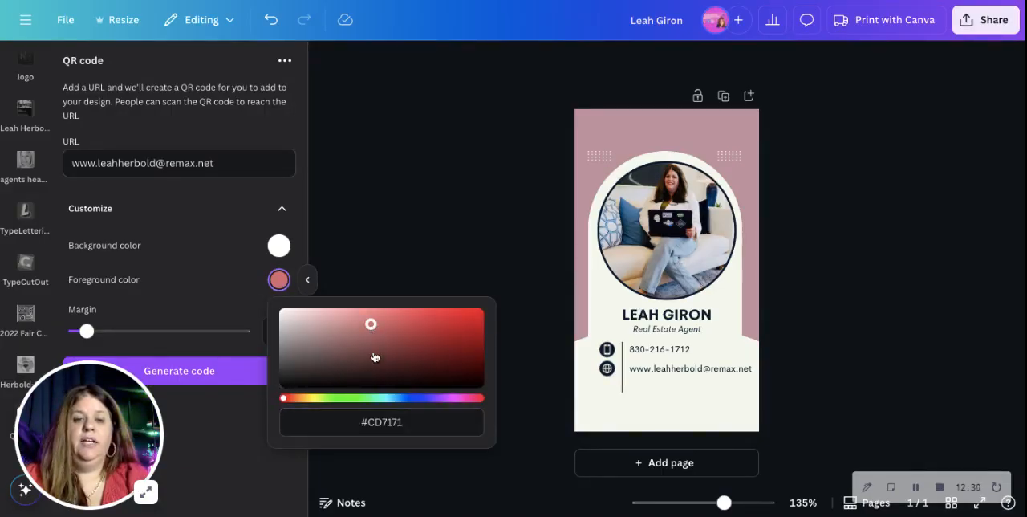
{"action": "left_click", "coordinate": [192, 379]}
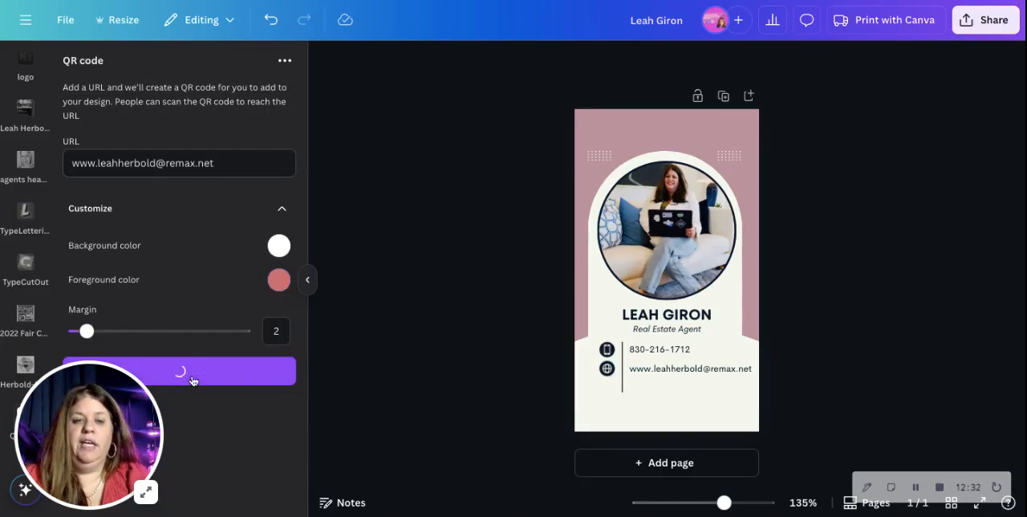
Shrink the generated QR code and place it beneath the contact address on the card.
{"action": "left_click_drag", "start_coordinate": [655, 261], "coordinate": [655, 385]}
{"action": "left_click_drag", "start_coordinate": [630, 354], "coordinate": [653, 405]}
{"action": "left_click", "coordinate": [714, 412]}
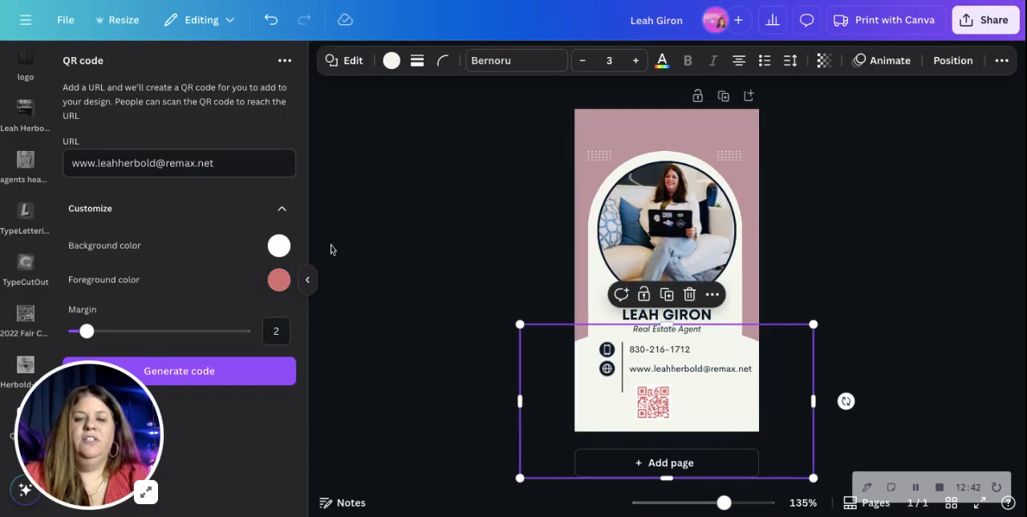
Search the design elements for "scan me".
{"action": "scroll", "coordinate": [32, 198], "scroll_direction": "up", "scroll_amount": 3}
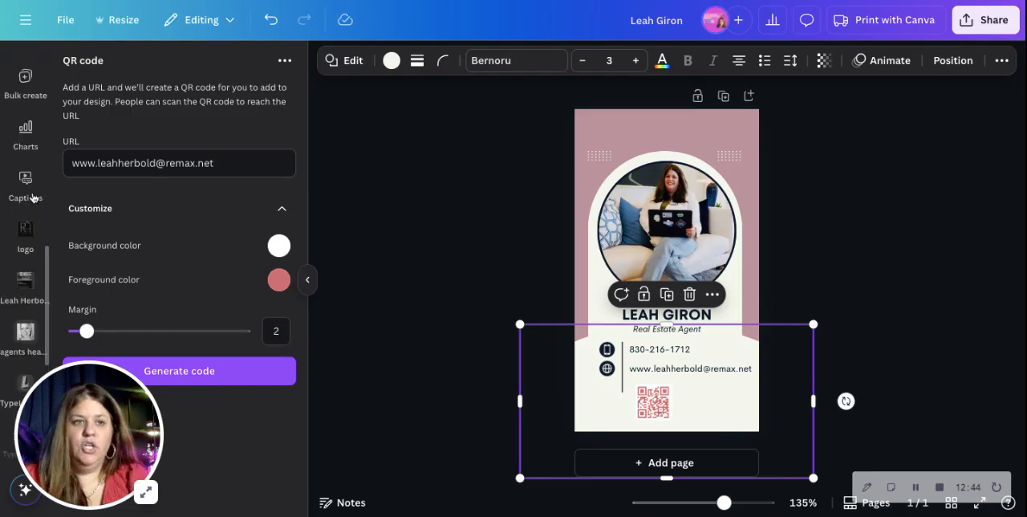
{"action": "scroll", "coordinate": [32, 197], "scroll_direction": "up", "scroll_amount": 5}
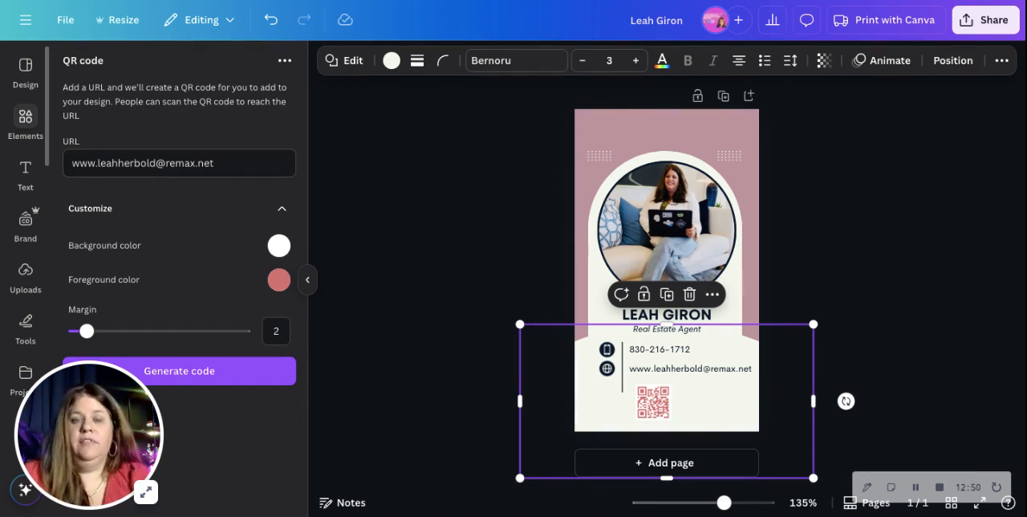
{"action": "left_click", "coordinate": [26, 122]}
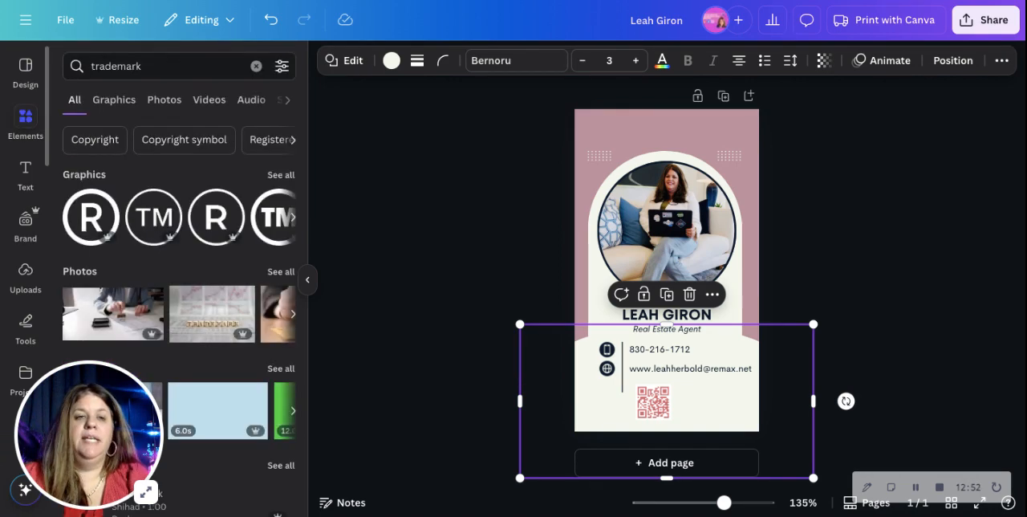
{"action": "left_click_drag", "start_coordinate": [157, 64], "coordinate": [61, 64]}
{"action": "type", "text": "s"}
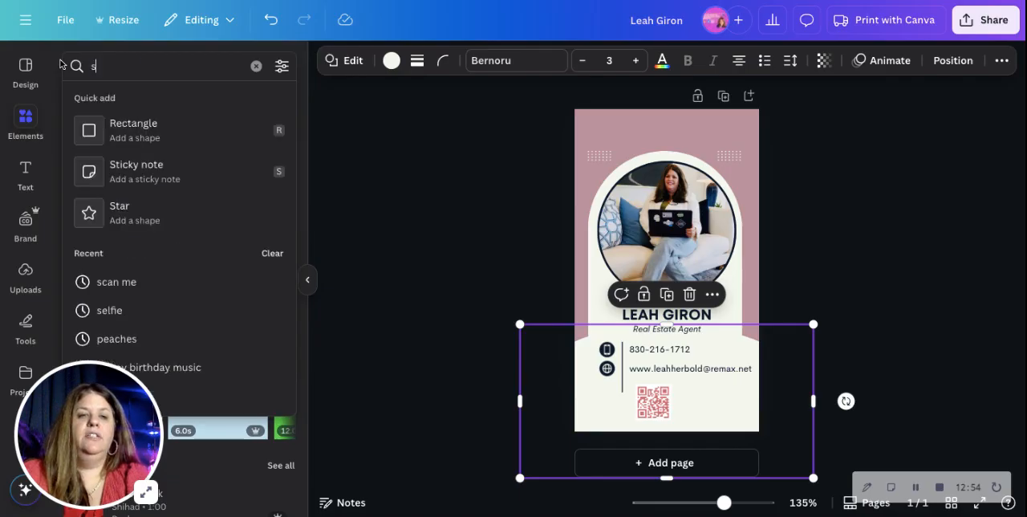
{"action": "type", "text": "can me"}
{"action": "key", "text": "Return"}
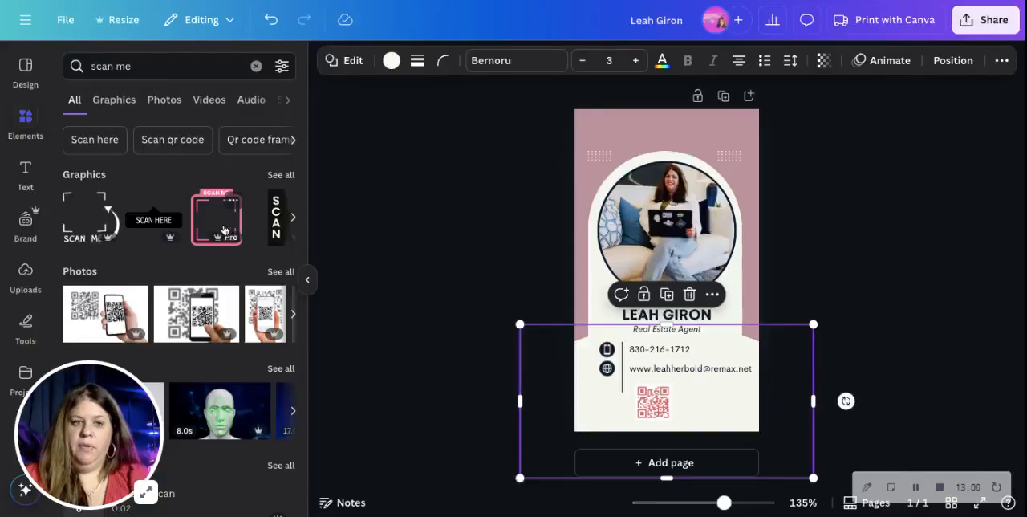
Try the black SCAN HERE label on the card near the contact details and remove it.
{"action": "left_click", "coordinate": [147, 231]}
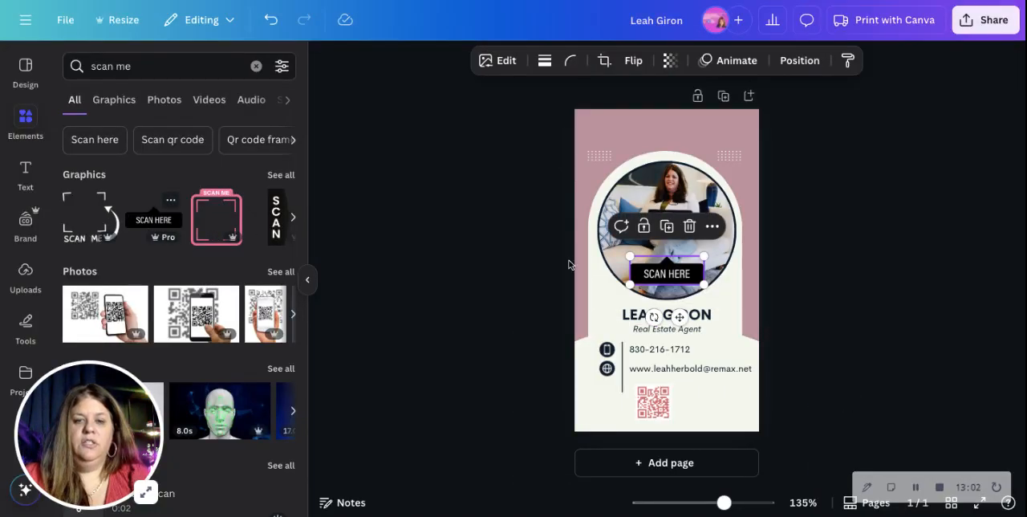
{"action": "left_click_drag", "start_coordinate": [679, 279], "coordinate": [712, 349]}
{"action": "key", "text": "Delete"}
Add the black vertical SCAN graphic, shrink it and arrange it side by side with the QR code below the contact details.
{"action": "left_click", "coordinate": [278, 222]}
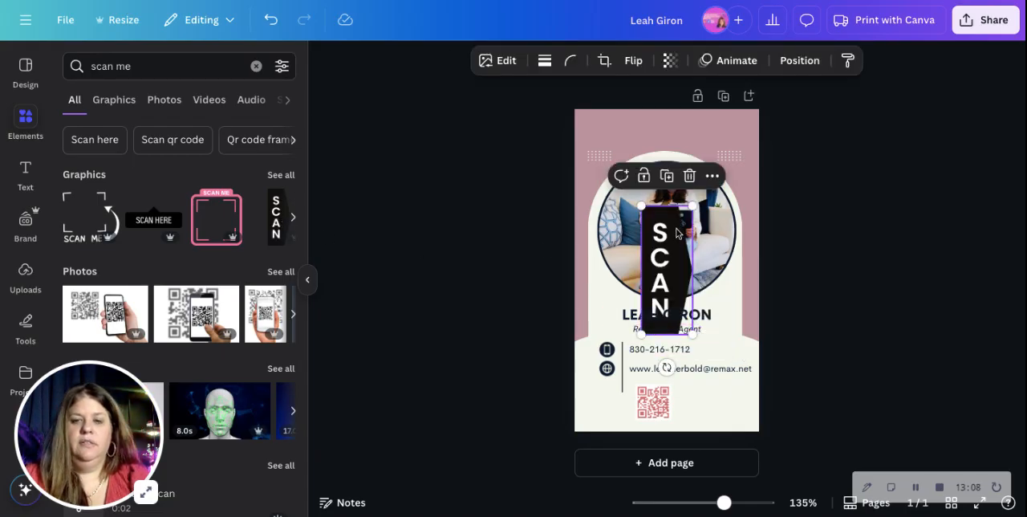
{"action": "left_click_drag", "start_coordinate": [692, 207], "coordinate": [661, 402]}
{"action": "left_click", "coordinate": [834, 382]}
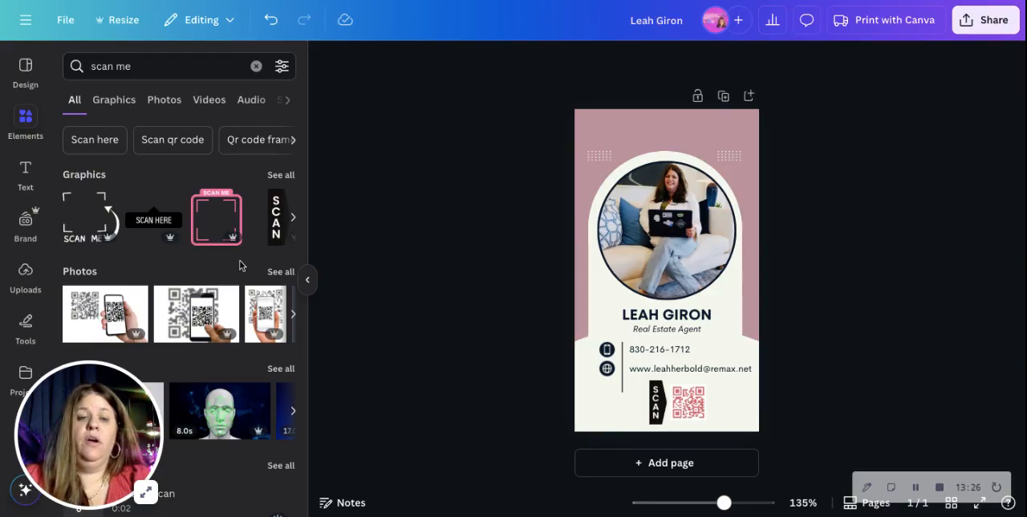
{"action": "left_click", "coordinate": [307, 279]}
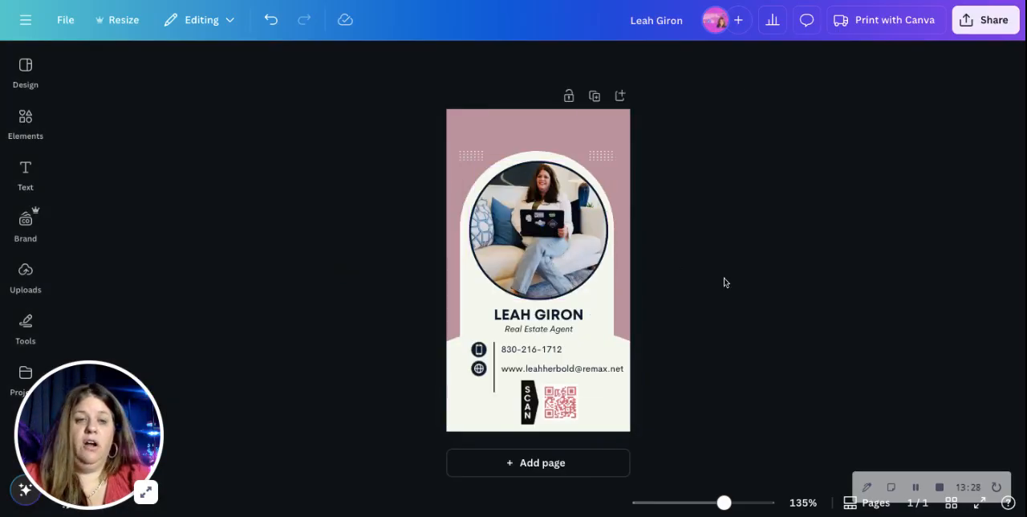
Review the download settings and the available file types for the finished card without downloading it.
{"action": "left_click", "coordinate": [994, 29]}
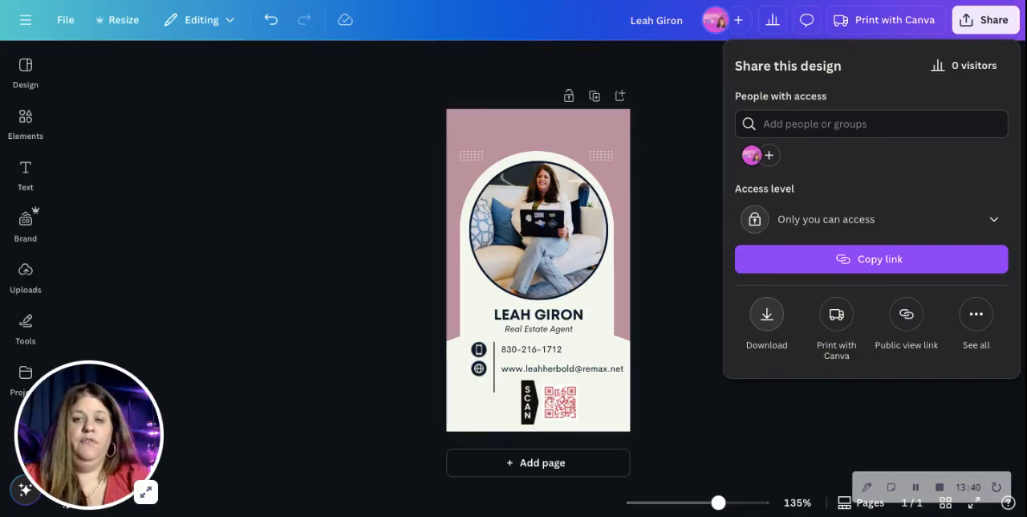
{"action": "left_click", "coordinate": [766, 314]}
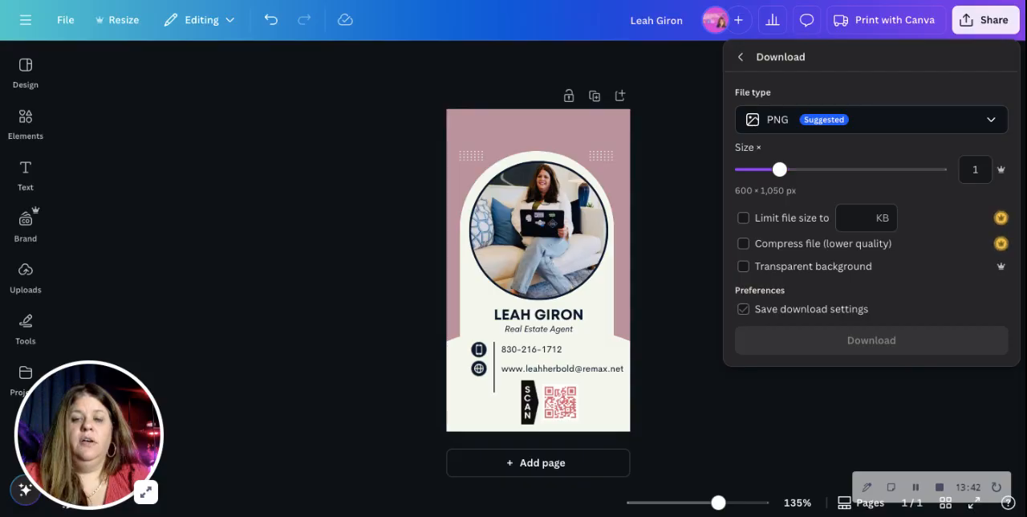
{"action": "left_click", "coordinate": [740, 56]}
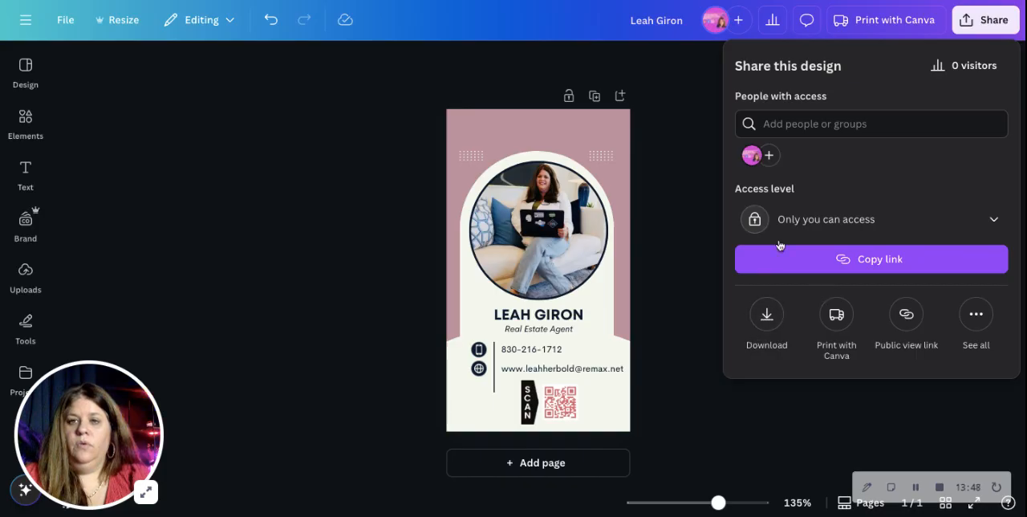
{"action": "left_click", "coordinate": [767, 317]}
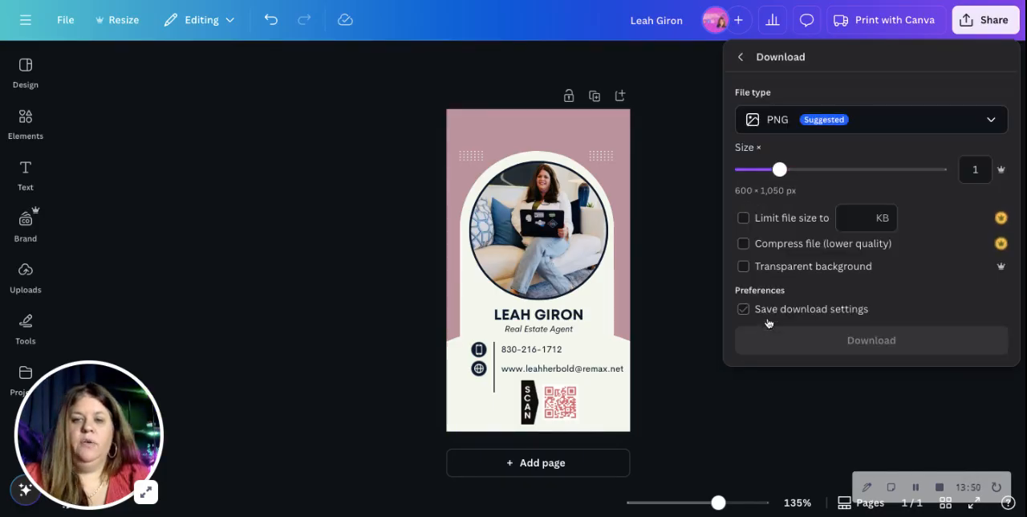
{"action": "left_click", "coordinate": [855, 121]}
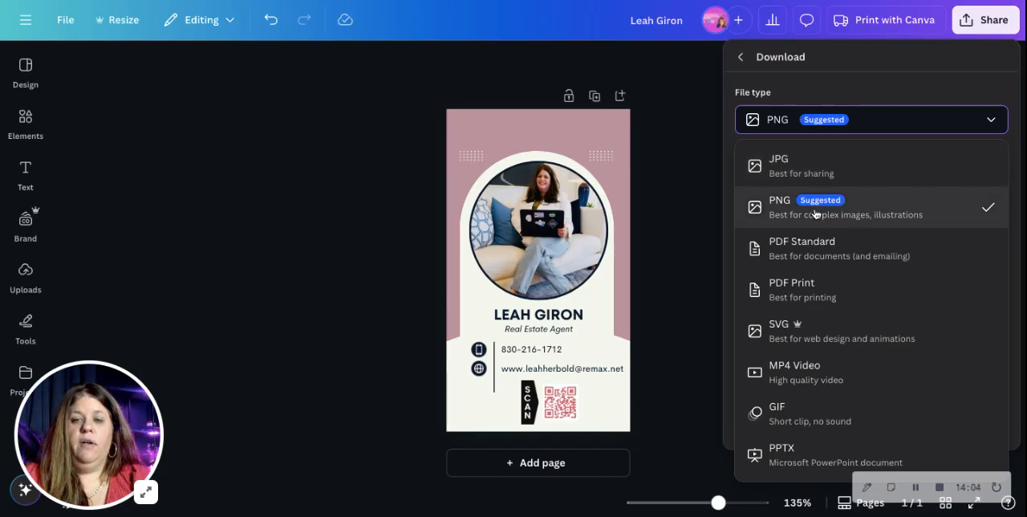
{"action": "left_click", "coordinate": [708, 206]}
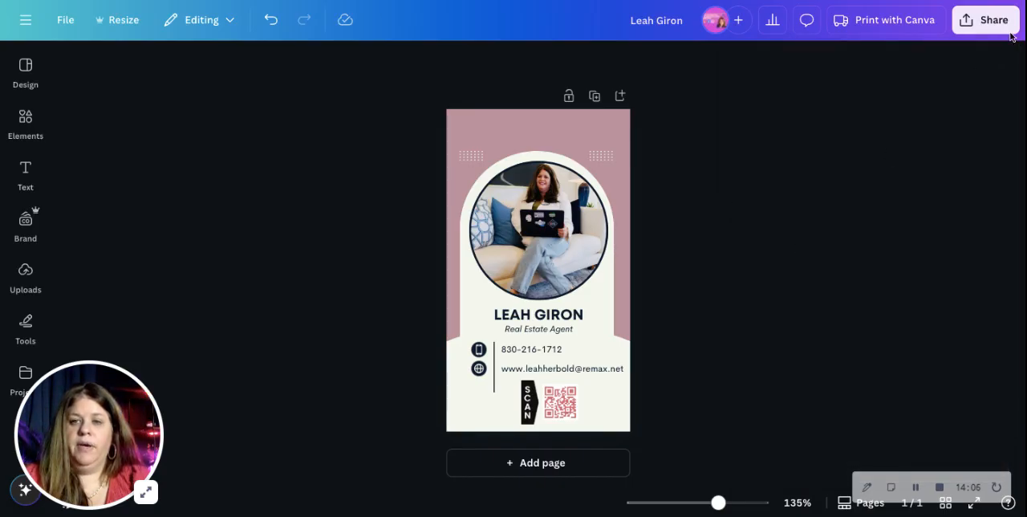
Find the Website option among the ways to publish the design and publish the card as a website.
{"action": "left_click", "coordinate": [980, 27]}
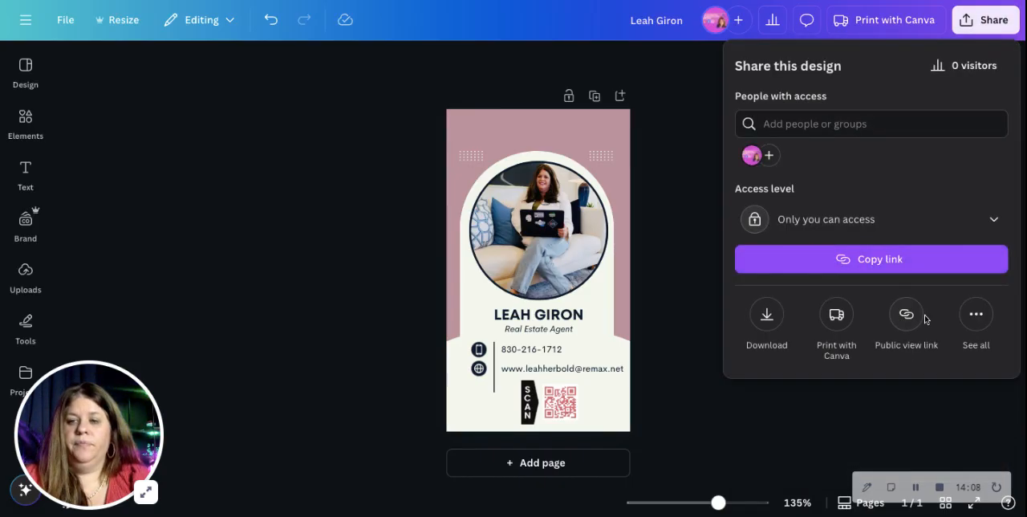
{"action": "left_click", "coordinate": [975, 314]}
{"action": "type", "text": "website"}
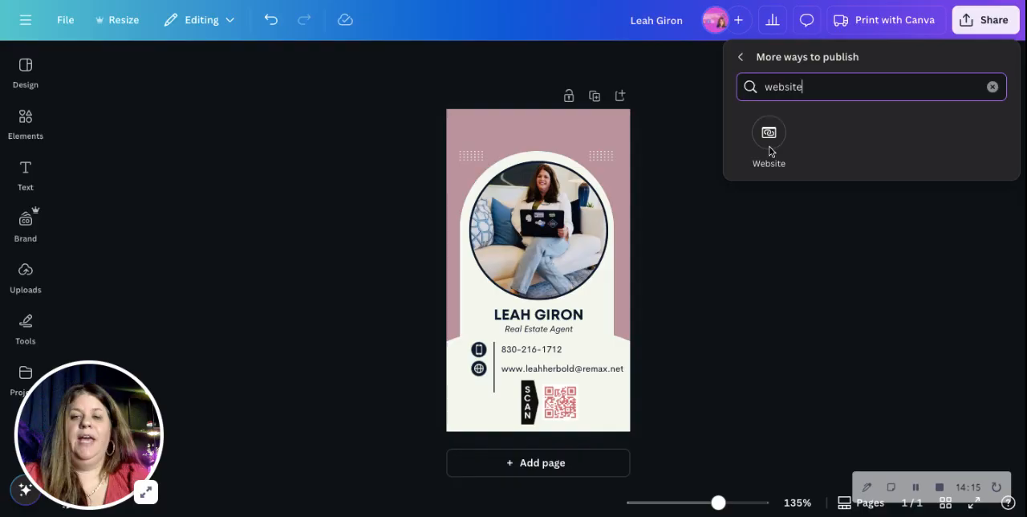
{"action": "left_click", "coordinate": [766, 141]}
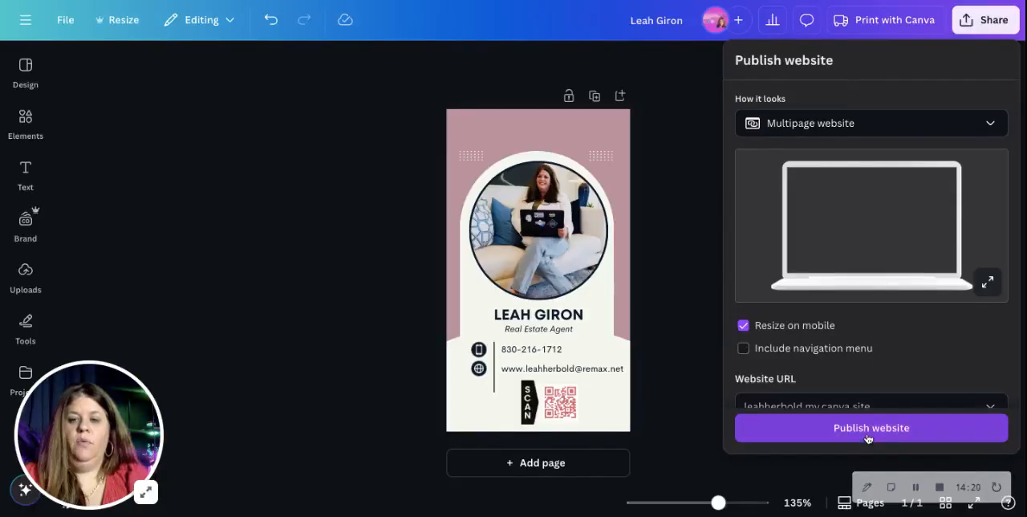
{"action": "scroll", "coordinate": [874, 398], "scroll_direction": "down", "scroll_amount": 1}
{"action": "left_click", "coordinate": [861, 435]}
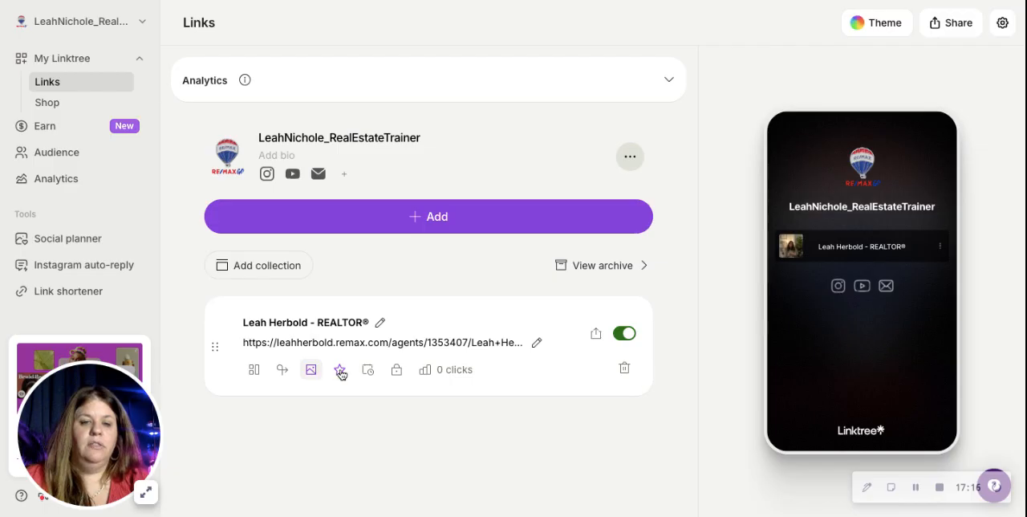
In Linktree, prioritize the REALTOR website link with the Swipe animation.
{"action": "scroll", "coordinate": [428, 389], "scroll_direction": "down", "scroll_amount": 2}
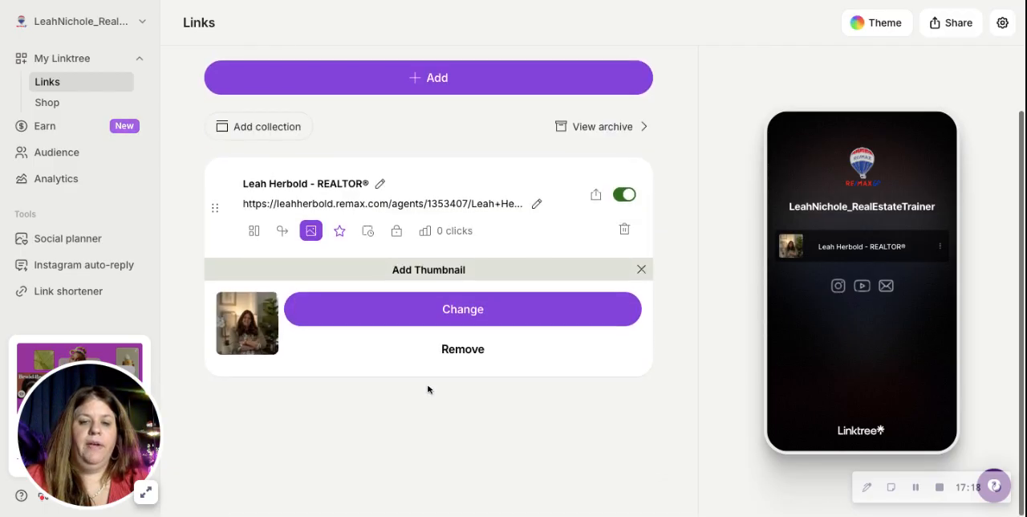
{"action": "left_click", "coordinate": [341, 231]}
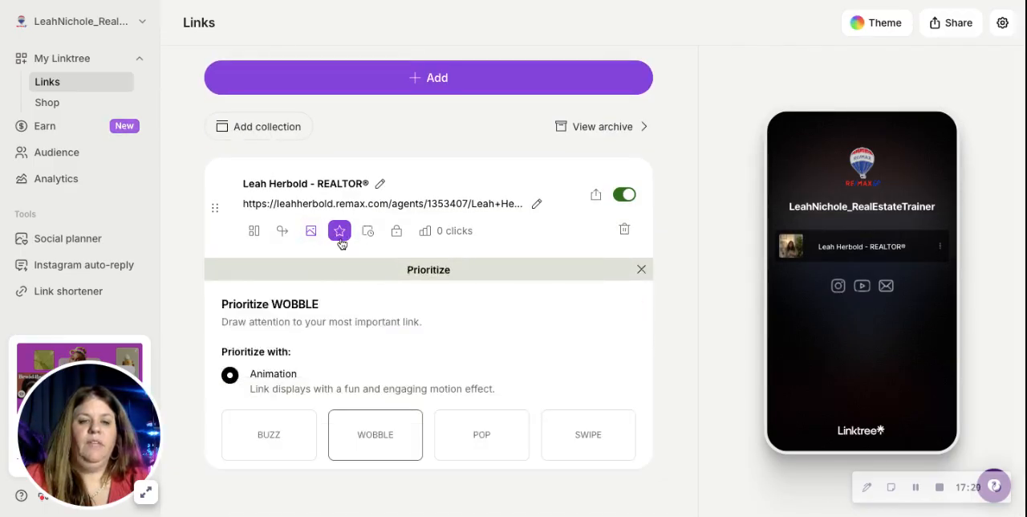
{"action": "scroll", "coordinate": [335, 330], "scroll_direction": "down", "scroll_amount": 2}
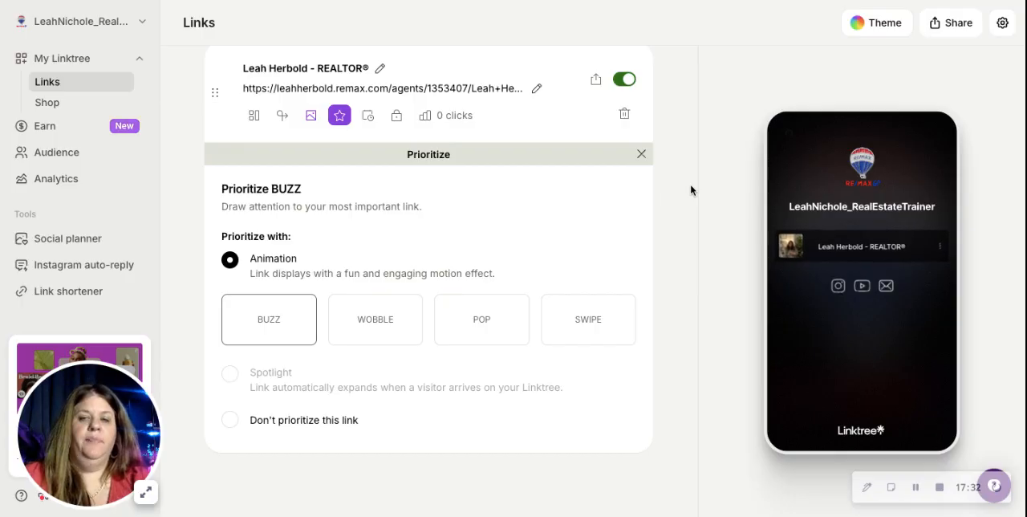
{"action": "left_click", "coordinate": [588, 319]}
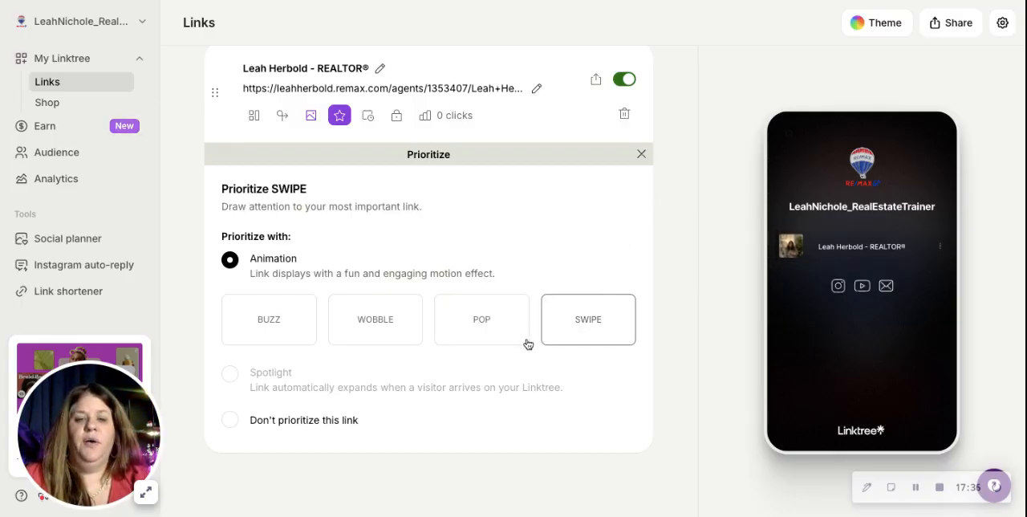
{"action": "scroll", "coordinate": [513, 332], "scroll_direction": "up", "scroll_amount": 3}
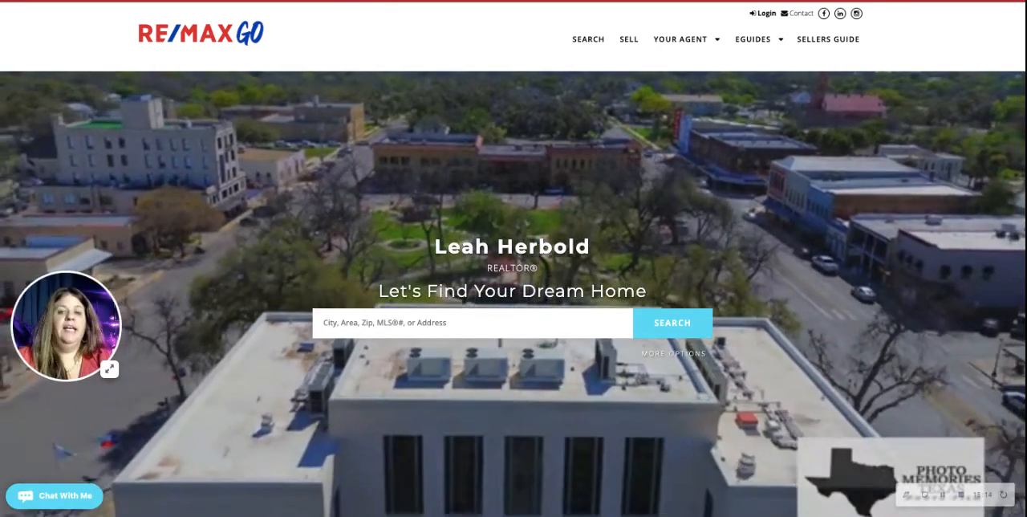
Examine the agent's website homepage, including the premier services, featured areas, testimonials and My Listings sections.
{"action": "scroll", "coordinate": [321, 222], "scroll_direction": "down", "scroll_amount": 15}
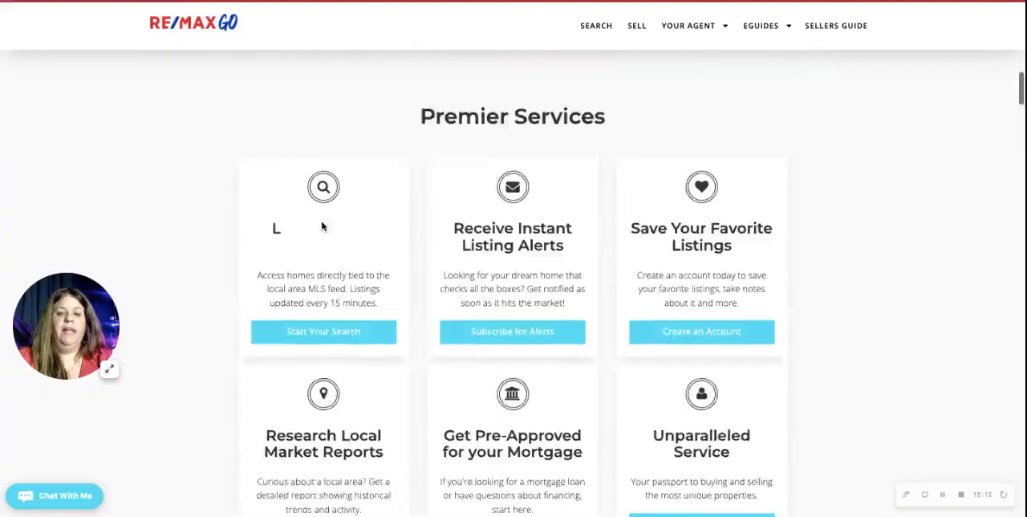
{"action": "scroll", "coordinate": [514, 280], "scroll_direction": "down", "scroll_amount": 10}
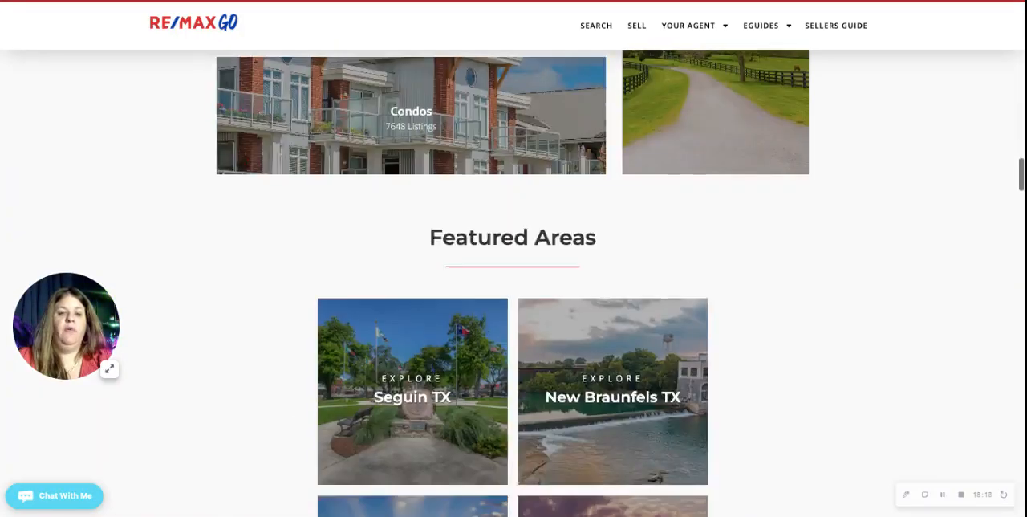
{"action": "scroll", "coordinate": [513, 281], "scroll_direction": "down", "scroll_amount": 12}
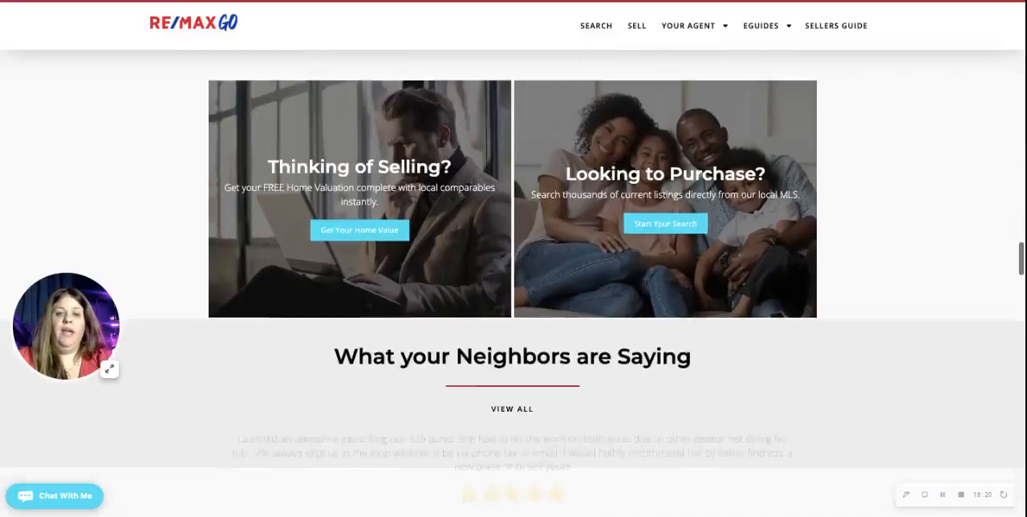
{"action": "scroll", "coordinate": [513, 281], "scroll_direction": "down", "scroll_amount": 5}
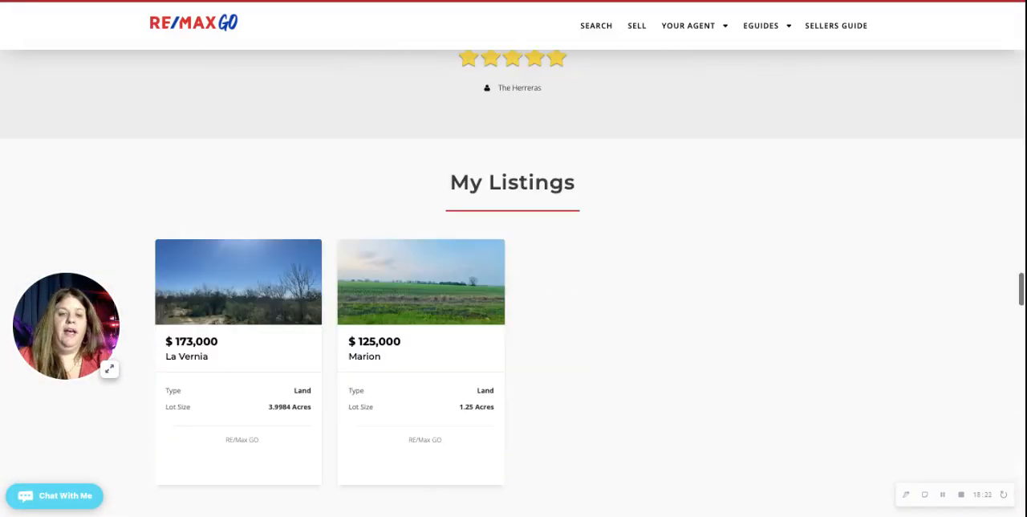
{"action": "scroll", "coordinate": [513, 281], "scroll_direction": "up", "scroll_amount": 15}
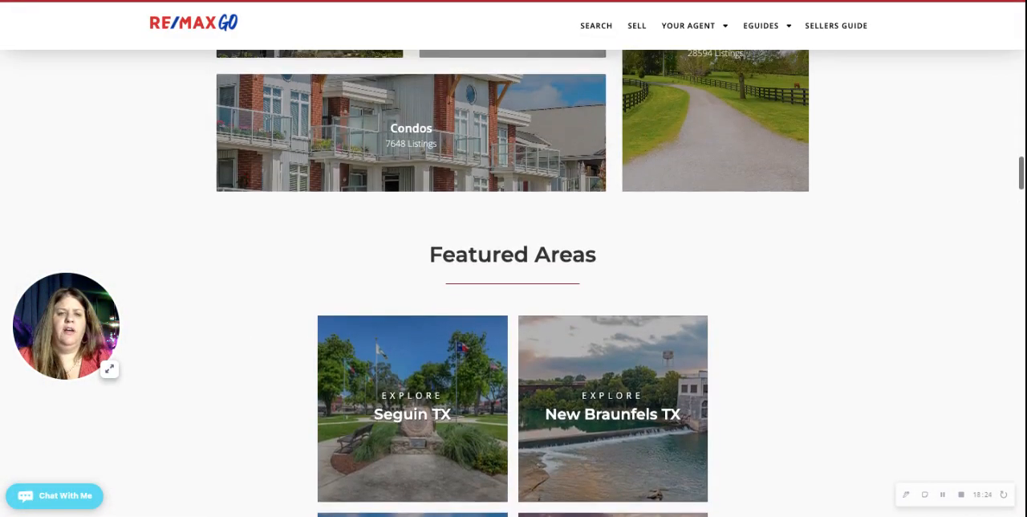
{"action": "scroll", "coordinate": [417, 127], "scroll_direction": "up", "scroll_amount": 10}
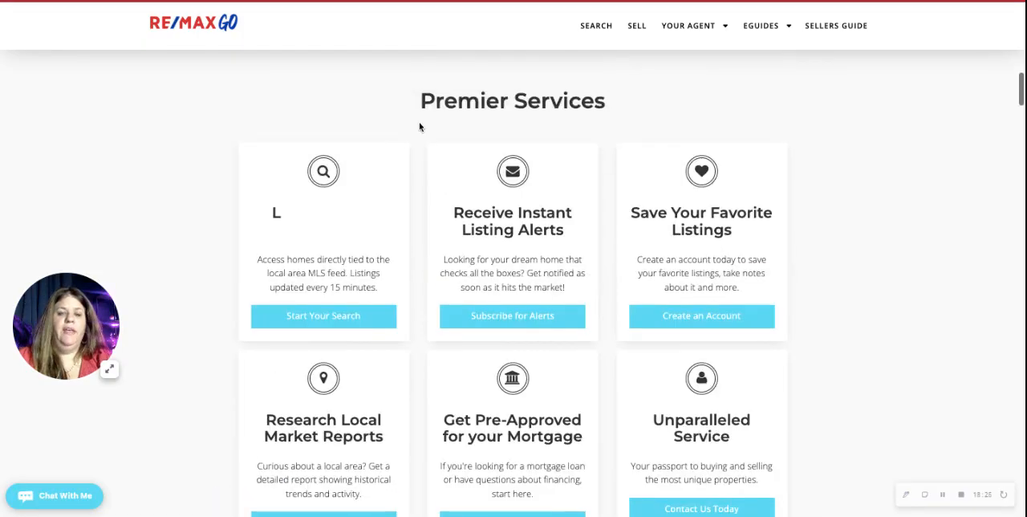
{"action": "scroll", "coordinate": [417, 127], "scroll_direction": "up", "scroll_amount": 5}
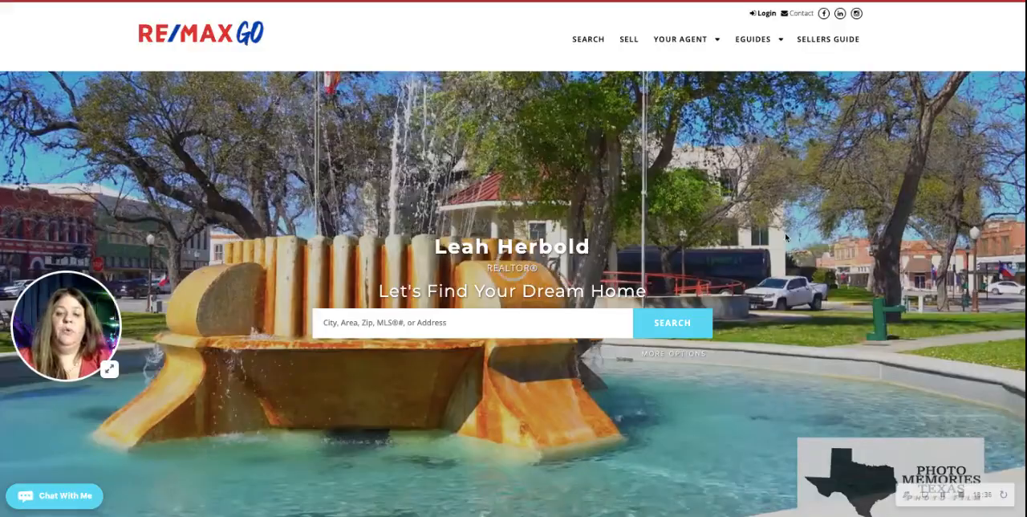
{"action": "scroll", "coordinate": [731, 295], "scroll_direction": "down", "scroll_amount": 10}
{"action": "scroll", "coordinate": [731, 299], "scroll_direction": "up", "scroll_amount": 10}
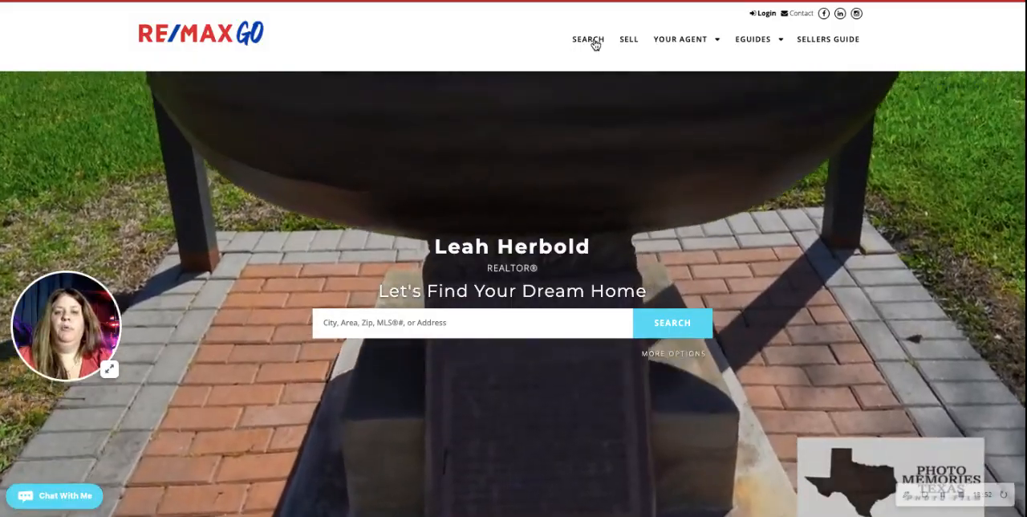
Open the Agent Profile page and review the biography, contact information and message form.
{"action": "mouse_move", "coordinate": [683, 43]}
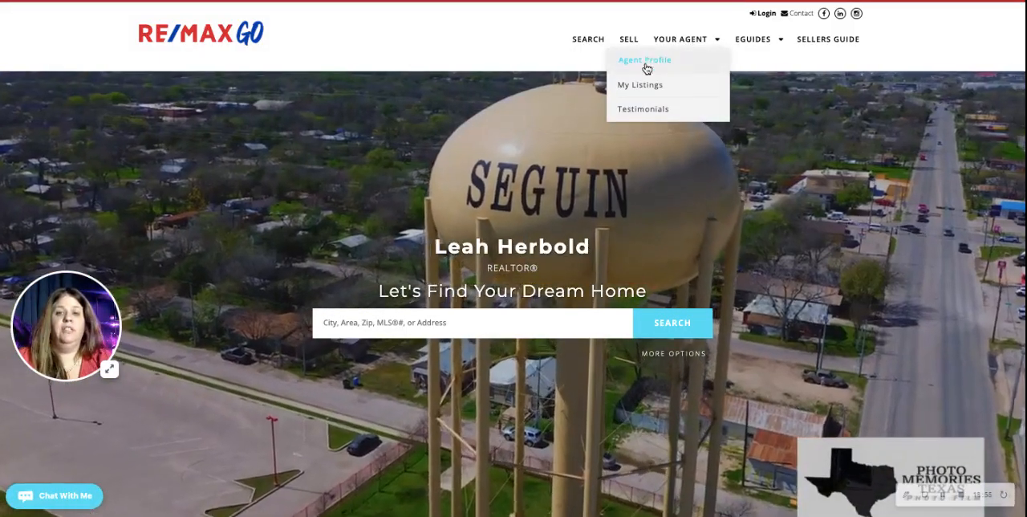
{"action": "left_click", "coordinate": [645, 61]}
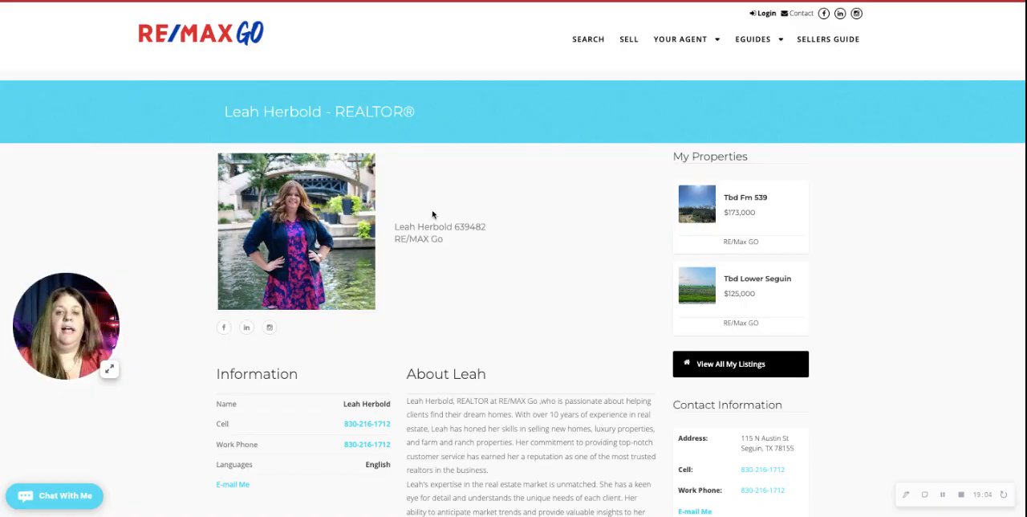
{"action": "scroll", "coordinate": [432, 287], "scroll_direction": "down", "scroll_amount": 3}
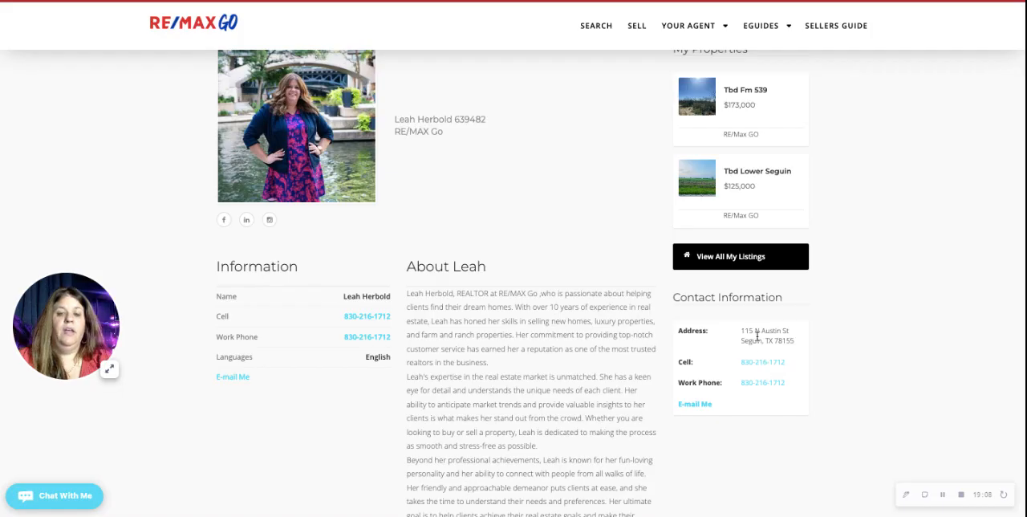
{"action": "scroll", "coordinate": [775, 337], "scroll_direction": "down", "scroll_amount": 10}
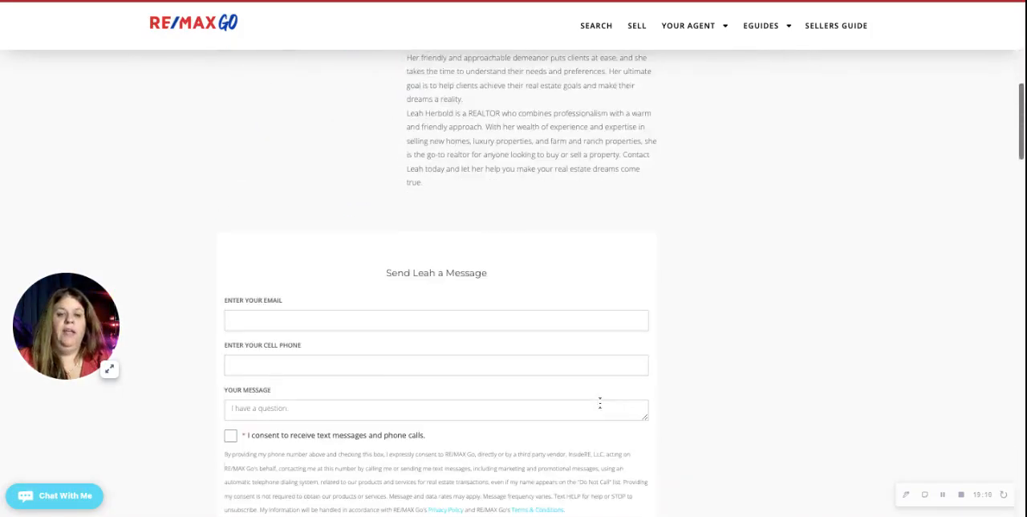
{"action": "scroll", "coordinate": [599, 401], "scroll_direction": "up", "scroll_amount": 14}
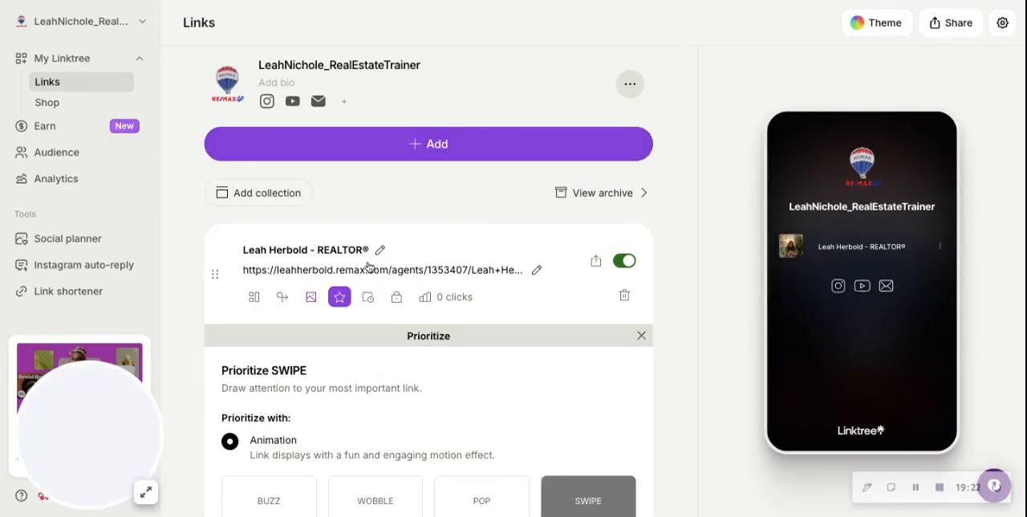
Switch to Linktree, add the copied agent profile URL as a new link, and delete that duplicate entry.
{"action": "left_click", "coordinate": [385, 144]}
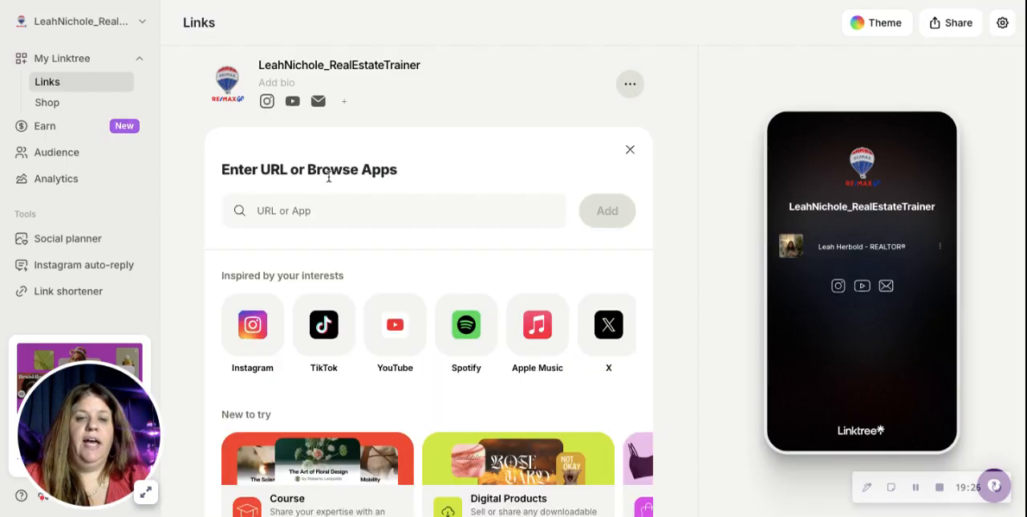
{"action": "left_click", "coordinate": [268, 210]}
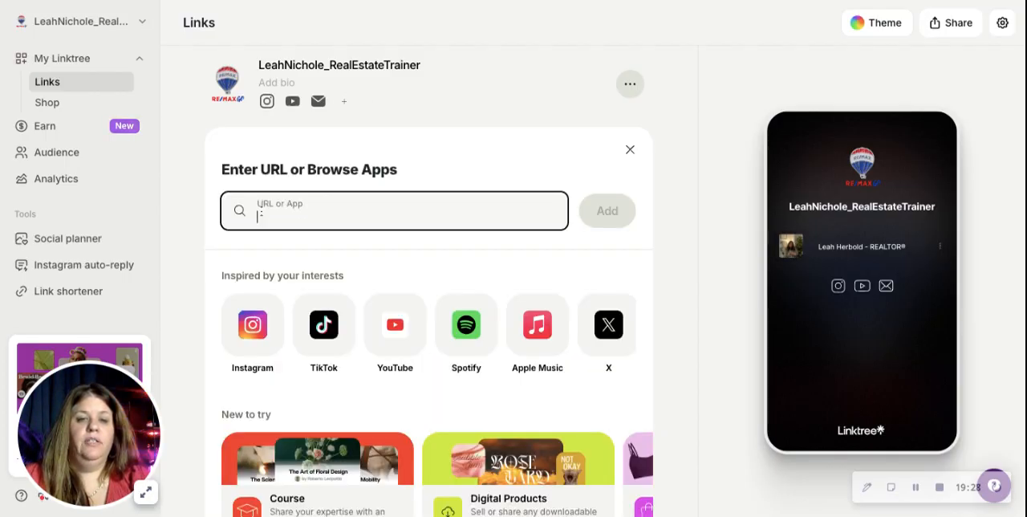
{"action": "left_click", "coordinate": [609, 217]}
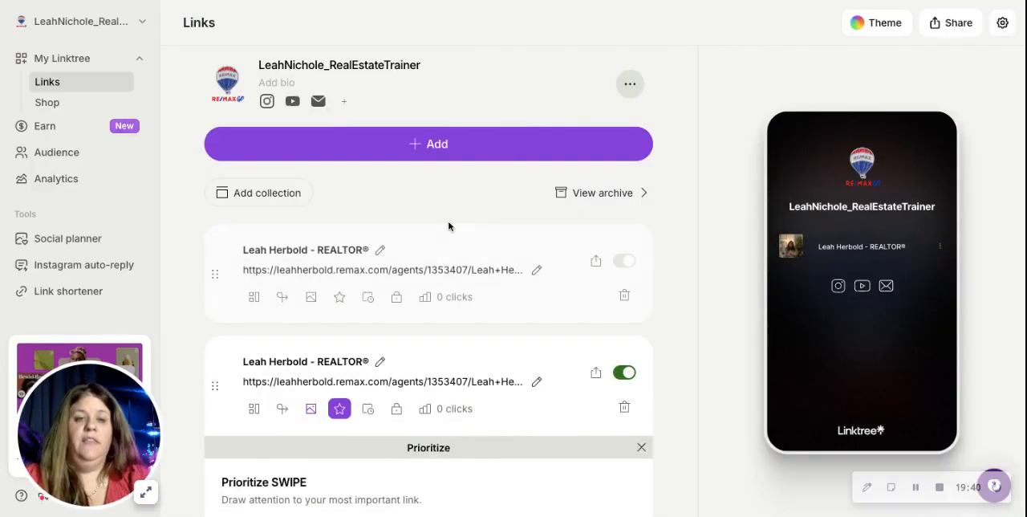
{"action": "left_click", "coordinate": [624, 296]}
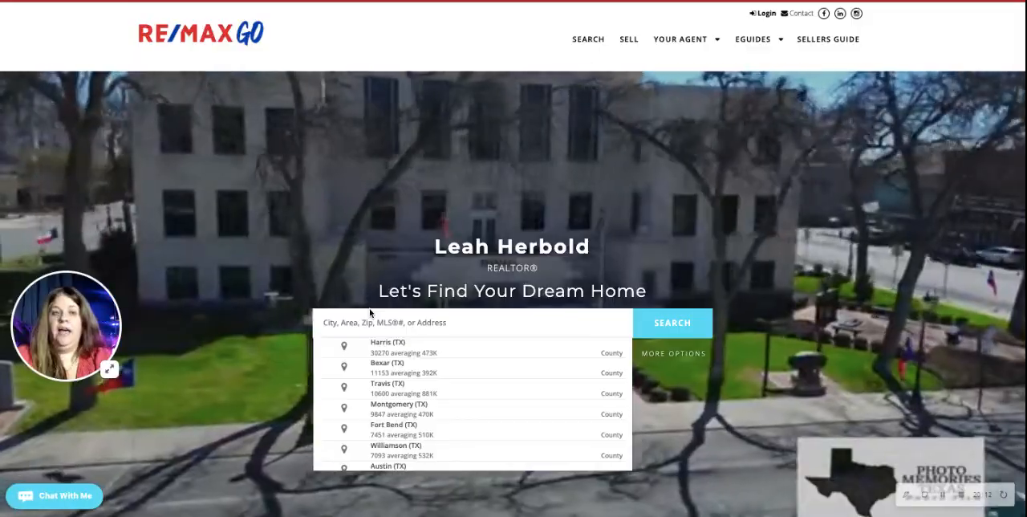
On the agent's website, search the property listings for the city of Seguin (TX).
{"action": "type", "text": "seguin"}
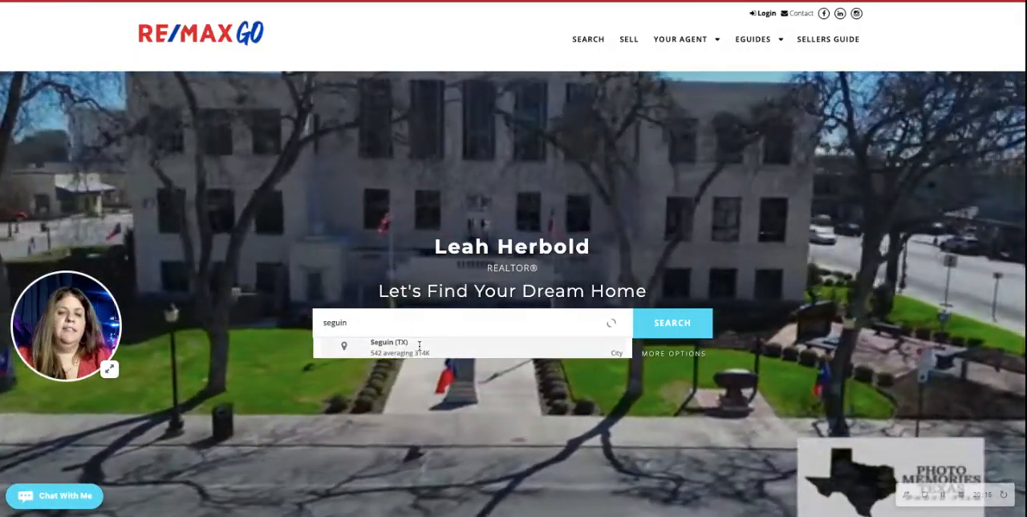
{"action": "left_click", "coordinate": [417, 345]}
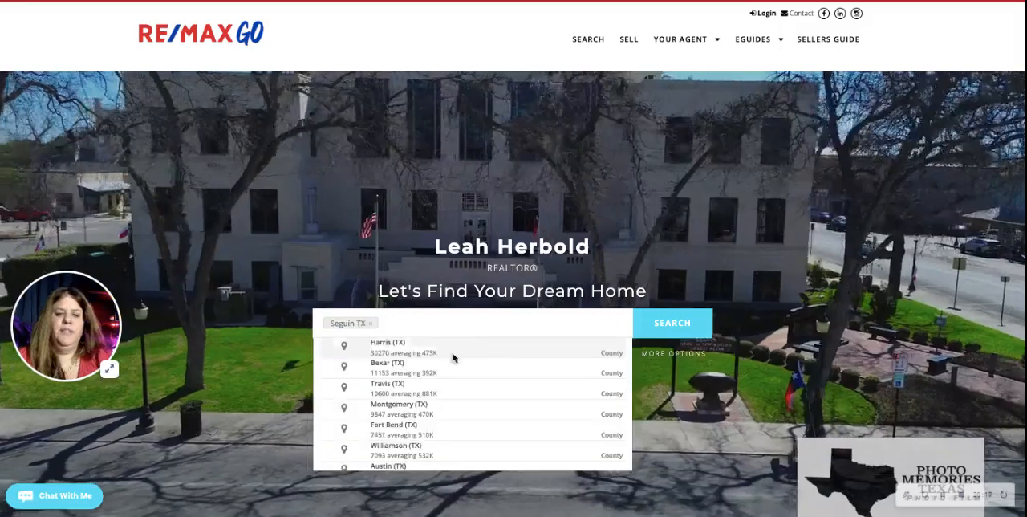
{"action": "left_click", "coordinate": [668, 324]}
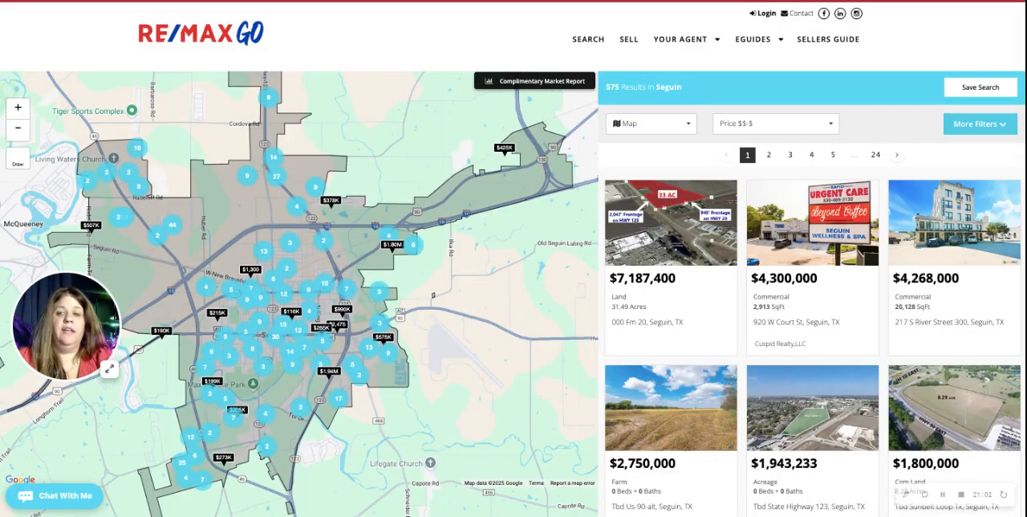
Review the additional search filters and limit the Seguin listings to Newly Built properties.
{"action": "left_click", "coordinate": [979, 124]}
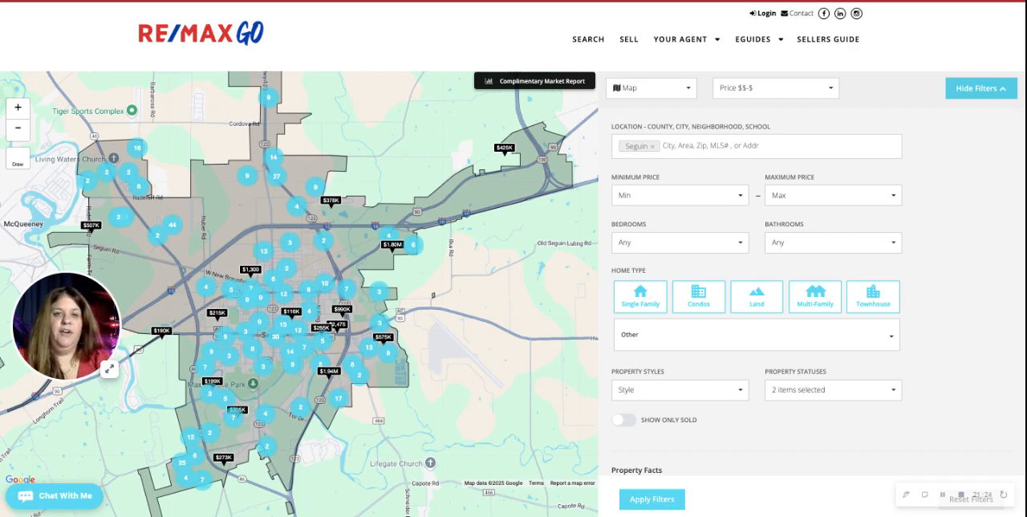
{"action": "scroll", "coordinate": [937, 254], "scroll_direction": "down", "scroll_amount": 1}
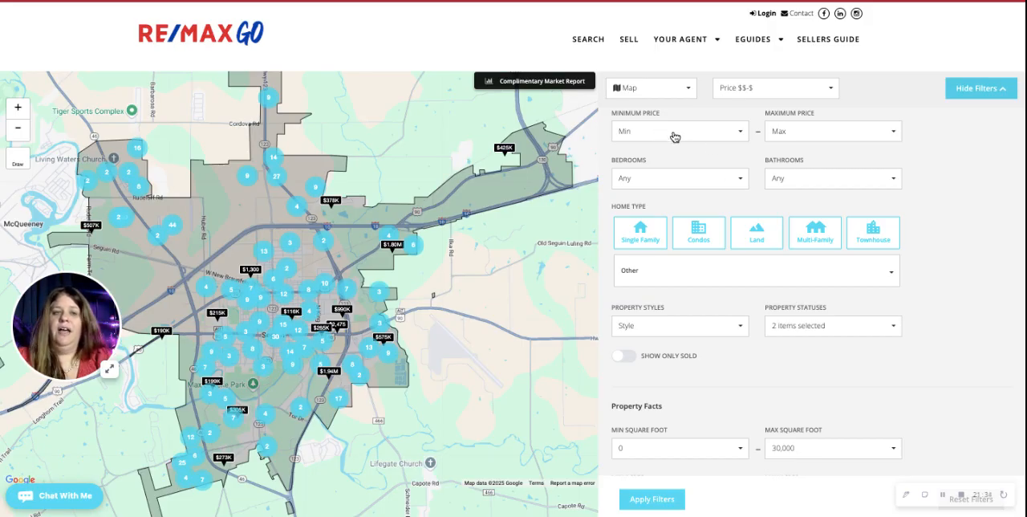
{"action": "scroll", "coordinate": [676, 179], "scroll_direction": "up", "scroll_amount": 1}
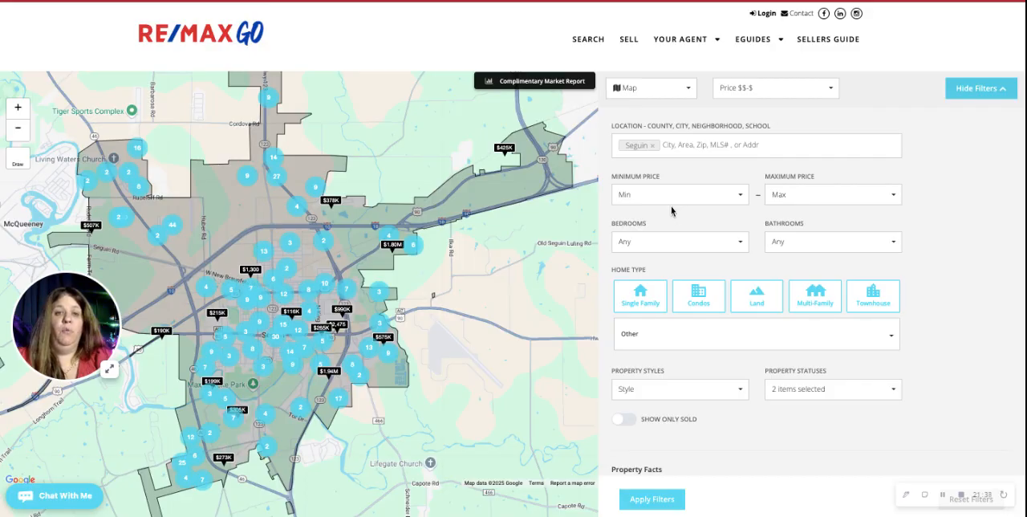
{"action": "scroll", "coordinate": [671, 211], "scroll_direction": "down", "scroll_amount": 7}
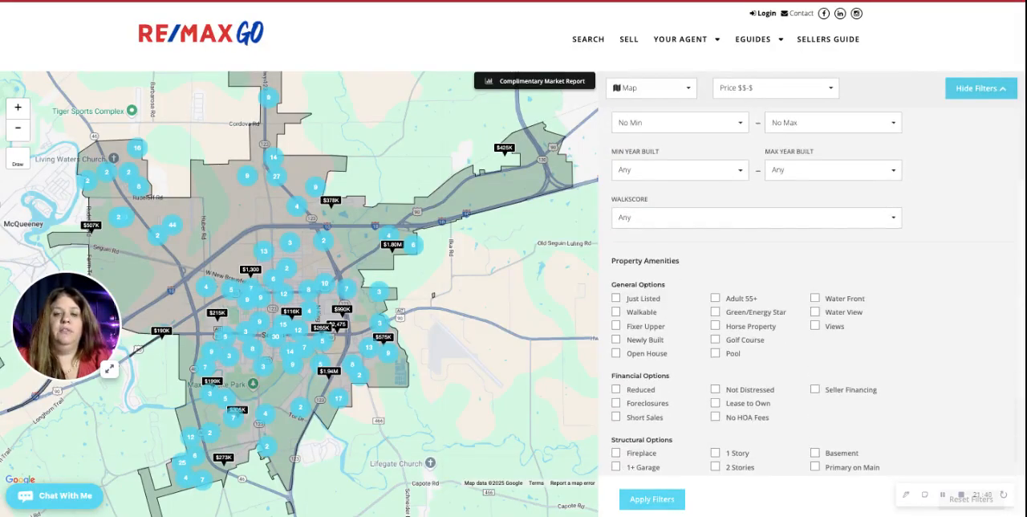
{"action": "scroll", "coordinate": [756, 292], "scroll_direction": "down", "scroll_amount": 1}
{"action": "left_click", "coordinate": [616, 258]}
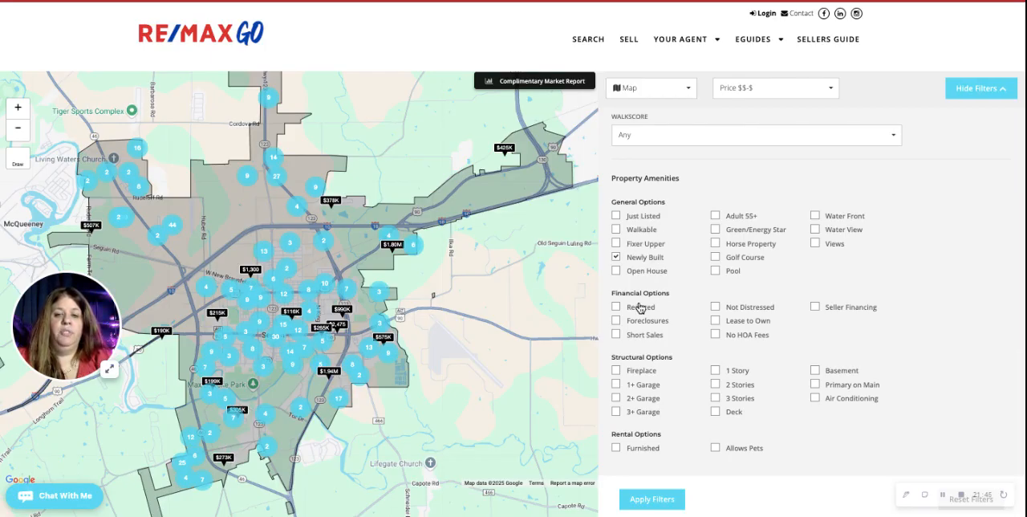
{"action": "scroll", "coordinate": [642, 313], "scroll_direction": "down", "scroll_amount": 1}
{"action": "scroll", "coordinate": [676, 309], "scroll_direction": "up", "scroll_amount": 5}
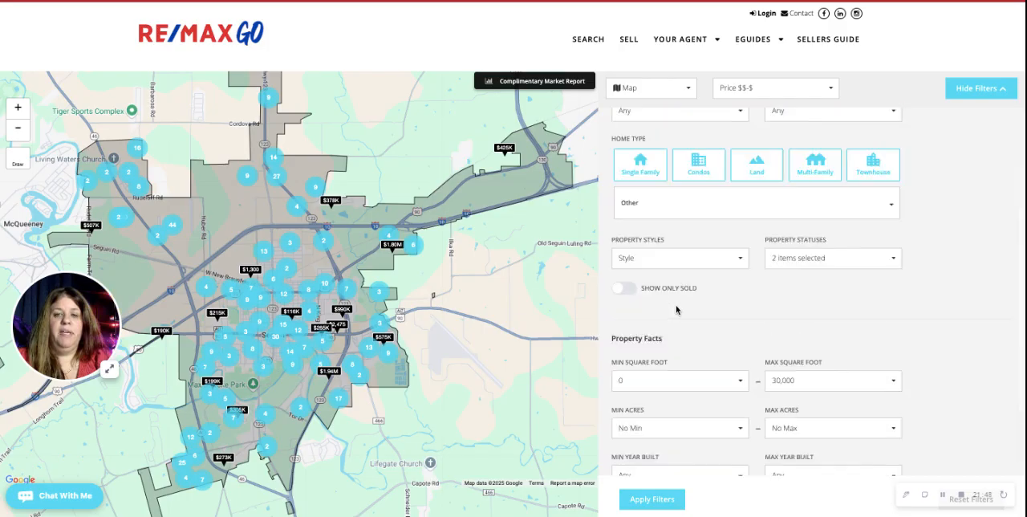
{"action": "scroll", "coordinate": [677, 310], "scroll_direction": "up", "scroll_amount": 2}
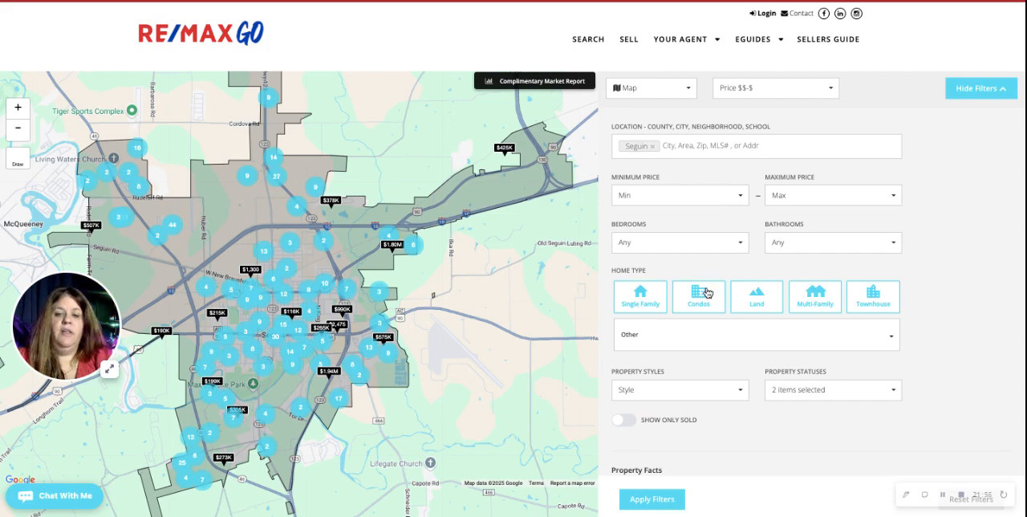
{"action": "scroll", "coordinate": [704, 290], "scroll_direction": "down", "scroll_amount": 3}
{"action": "left_click", "coordinate": [641, 507]}
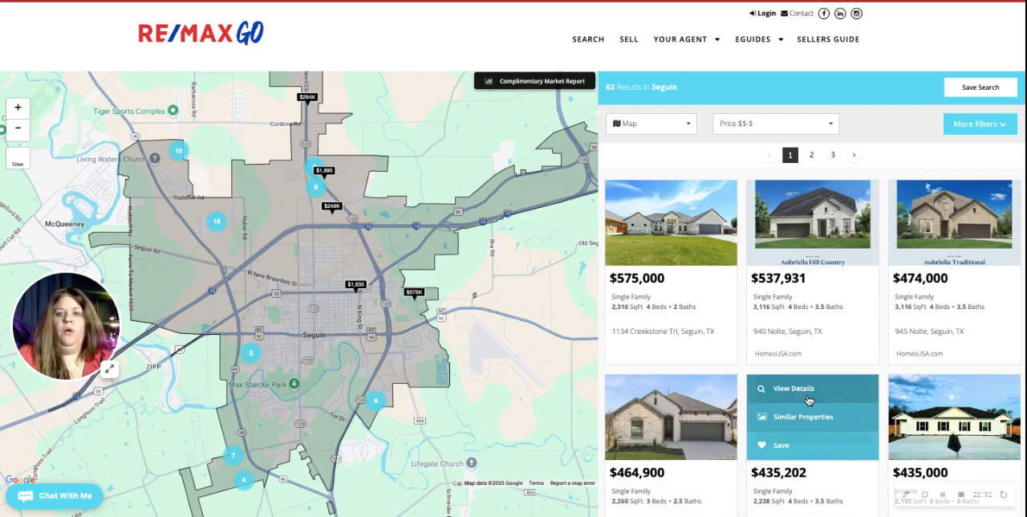
Look over the filtered Seguin listings and sort them by price from lowest to highest.
{"action": "scroll", "coordinate": [837, 318], "scroll_direction": "down", "scroll_amount": 4}
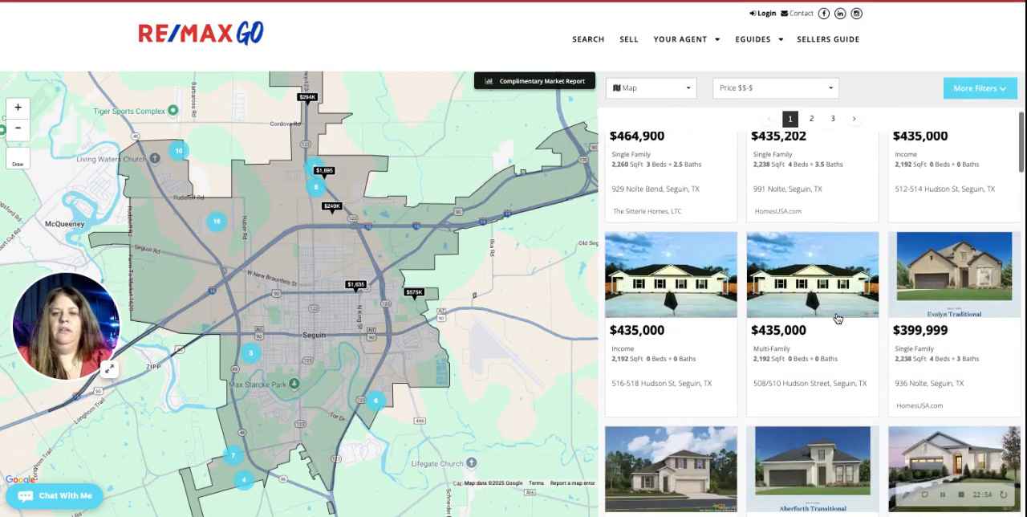
{"action": "scroll", "coordinate": [837, 319], "scroll_direction": "up", "scroll_amount": 4}
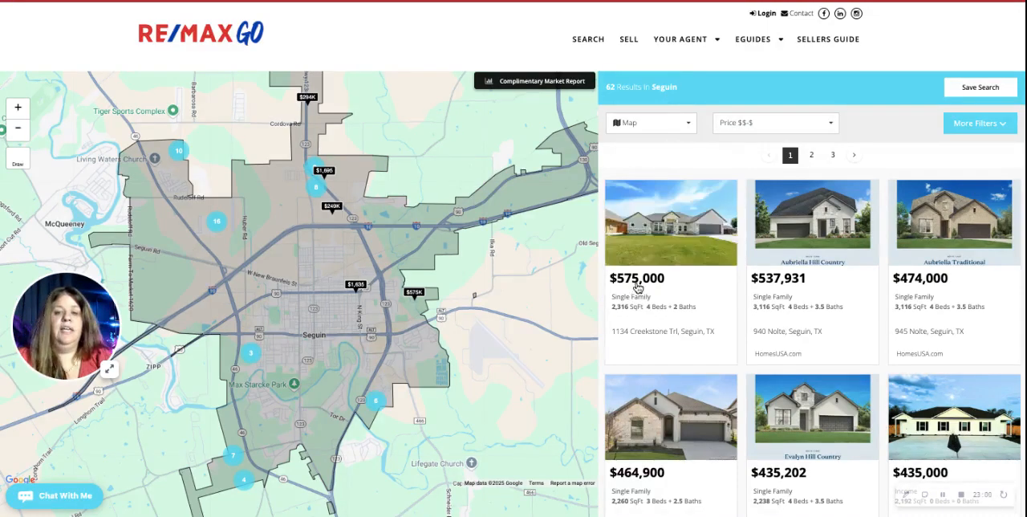
{"action": "left_click", "coordinate": [775, 131]}
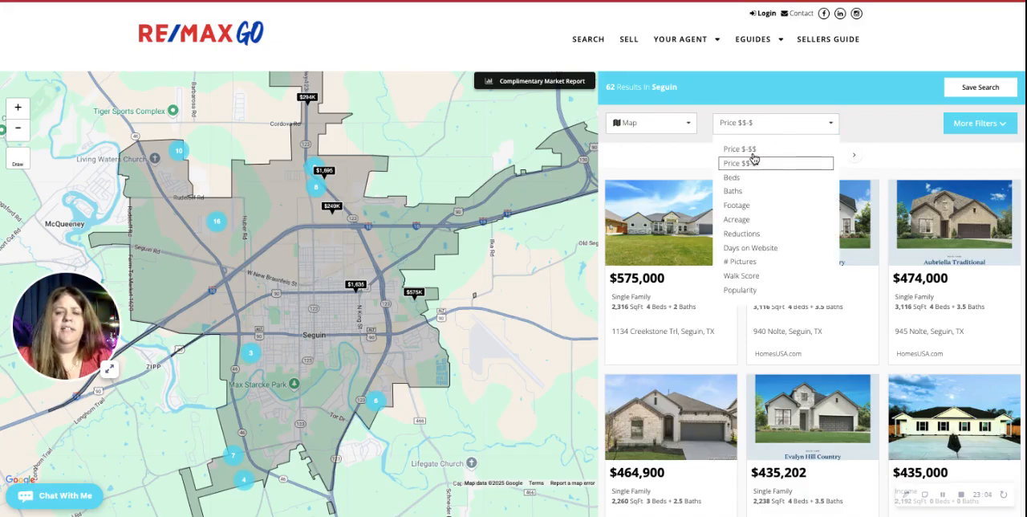
{"action": "left_click", "coordinate": [748, 150]}
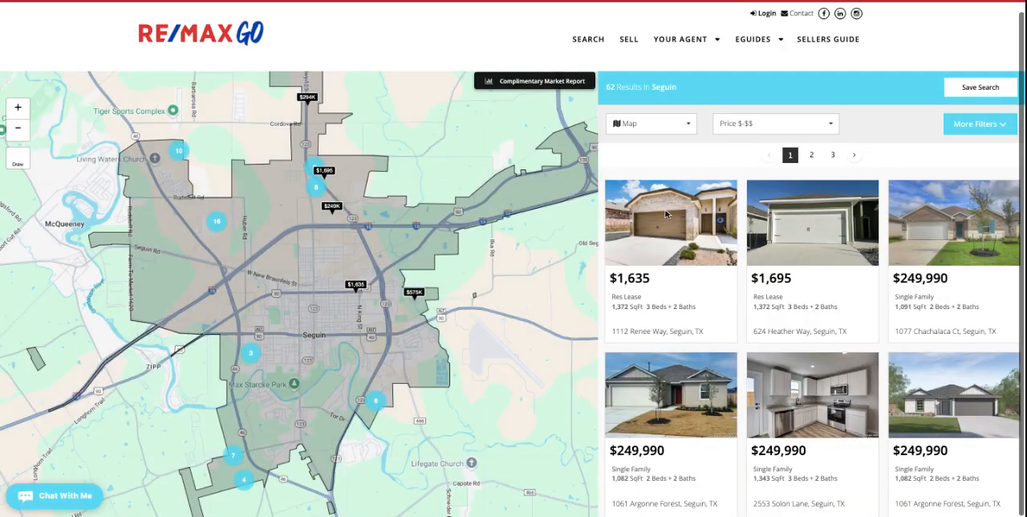
Look through the price-sorted property cards and the actions available on each listing.
{"action": "mouse_move", "coordinate": [665, 213]}
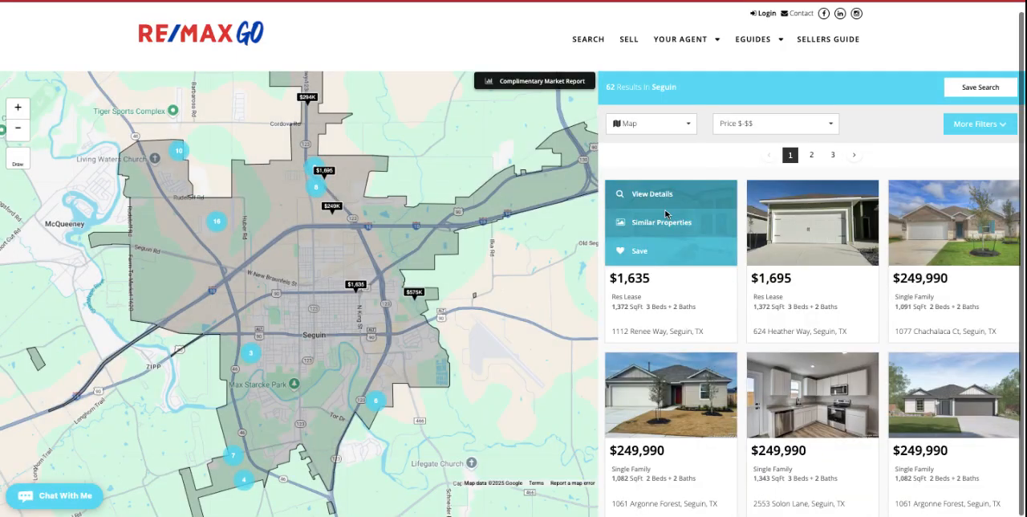
{"action": "mouse_move", "coordinate": [774, 213]}
{"action": "scroll", "coordinate": [766, 263], "scroll_direction": "down", "scroll_amount": 1}
{"action": "mouse_move", "coordinate": [831, 275]}
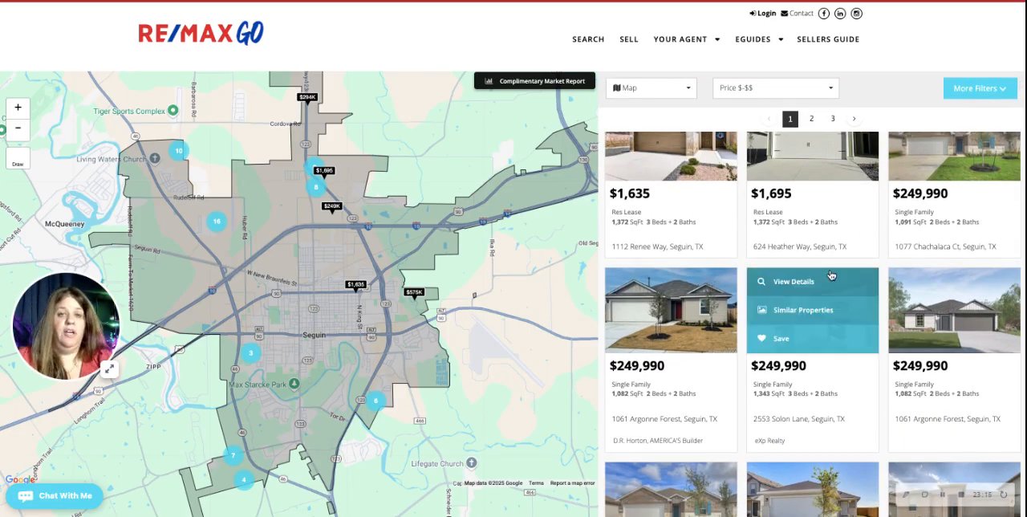
{"action": "scroll", "coordinate": [831, 275], "scroll_direction": "down", "scroll_amount": 2}
{"action": "scroll", "coordinate": [826, 265], "scroll_direction": "up", "scroll_amount": 4}
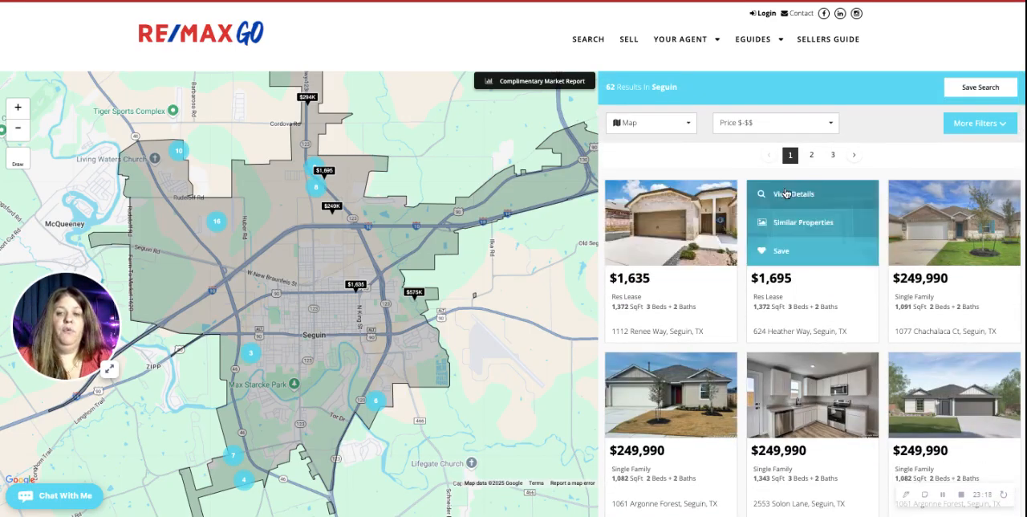
Set the Seguin search's minimum price to $25,000 and apply the filters.
{"action": "left_click", "coordinate": [986, 124]}
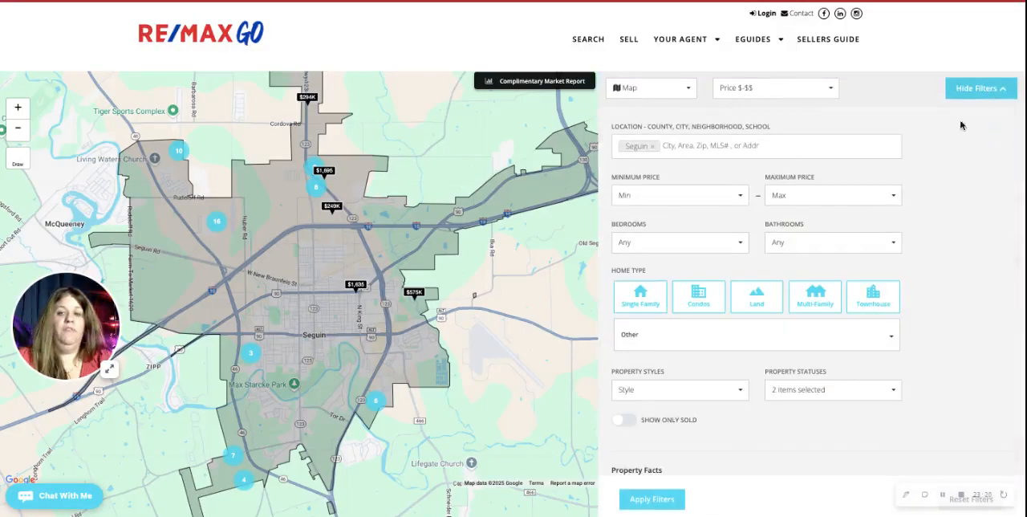
{"action": "left_click", "coordinate": [656, 198]}
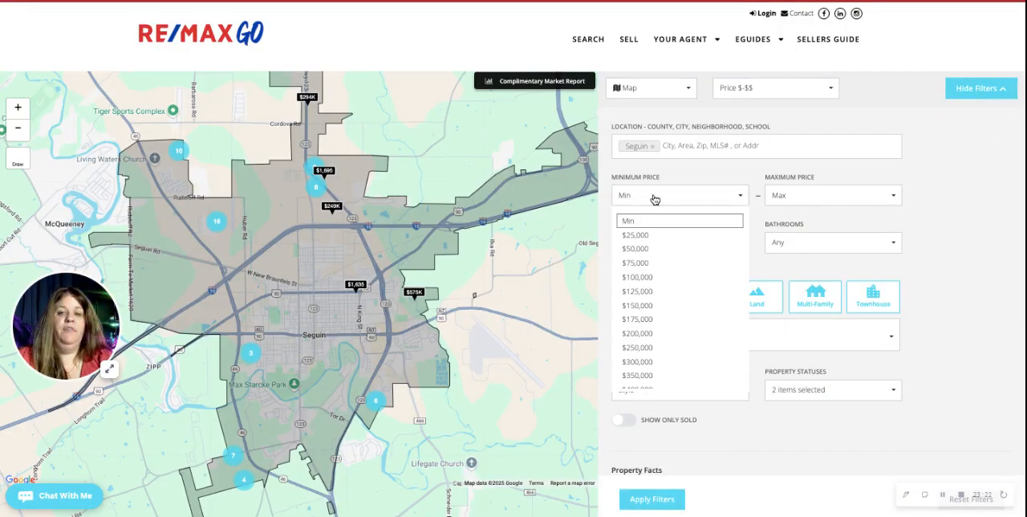
{"action": "left_click", "coordinate": [635, 237]}
{"action": "left_click", "coordinate": [646, 498]}
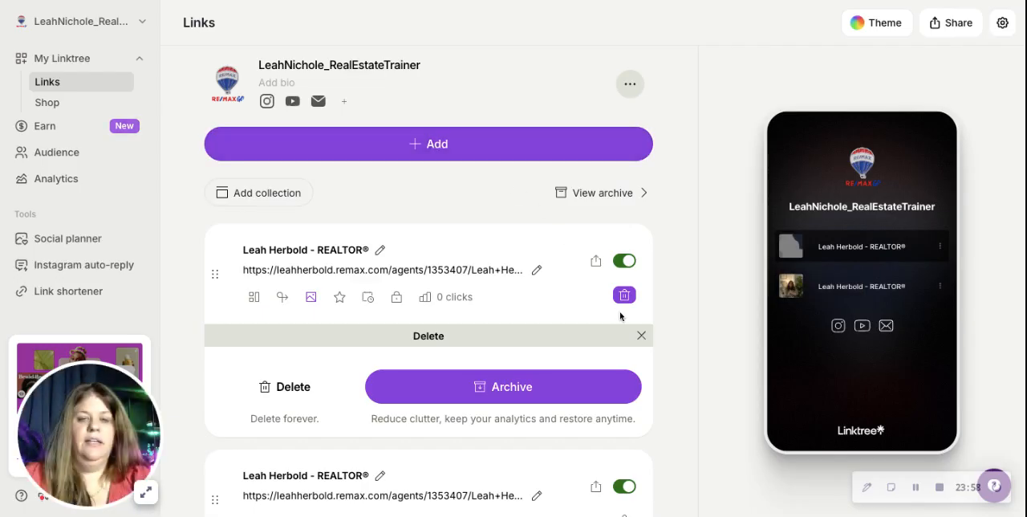
In Linktree, permanently delete the duplicate agent link and add a new link with the copied Seguin property search URL.
{"action": "left_click", "coordinate": [292, 392]}
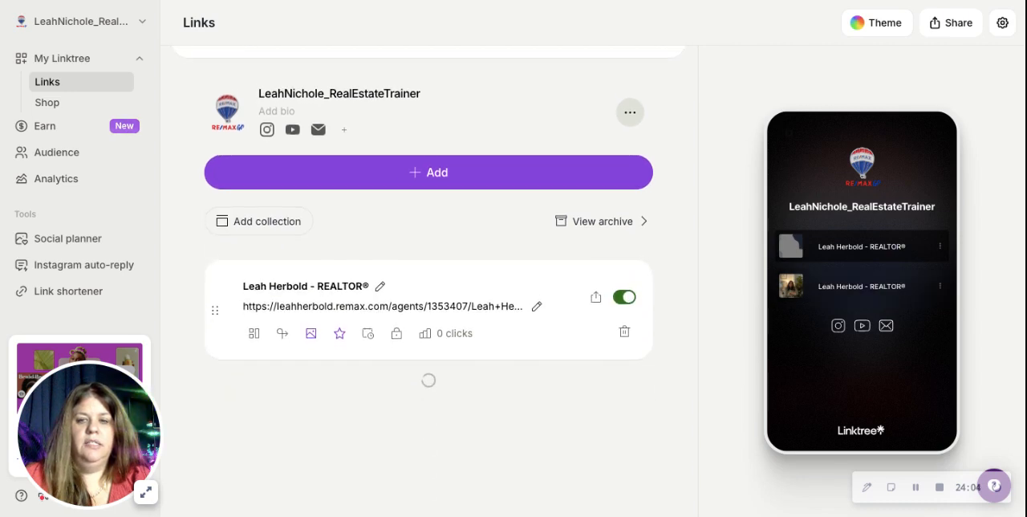
{"action": "left_click", "coordinate": [438, 182]}
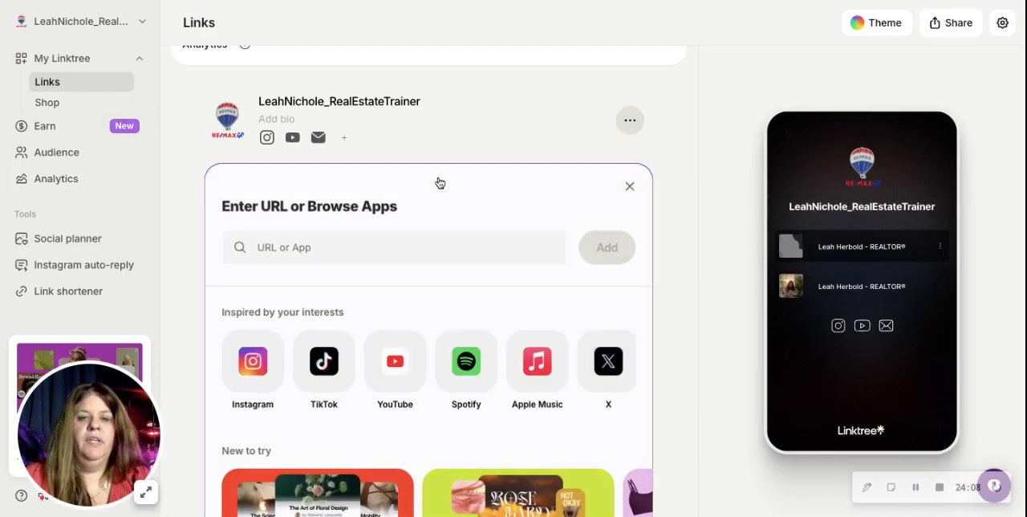
{"action": "left_click", "coordinate": [273, 245]}
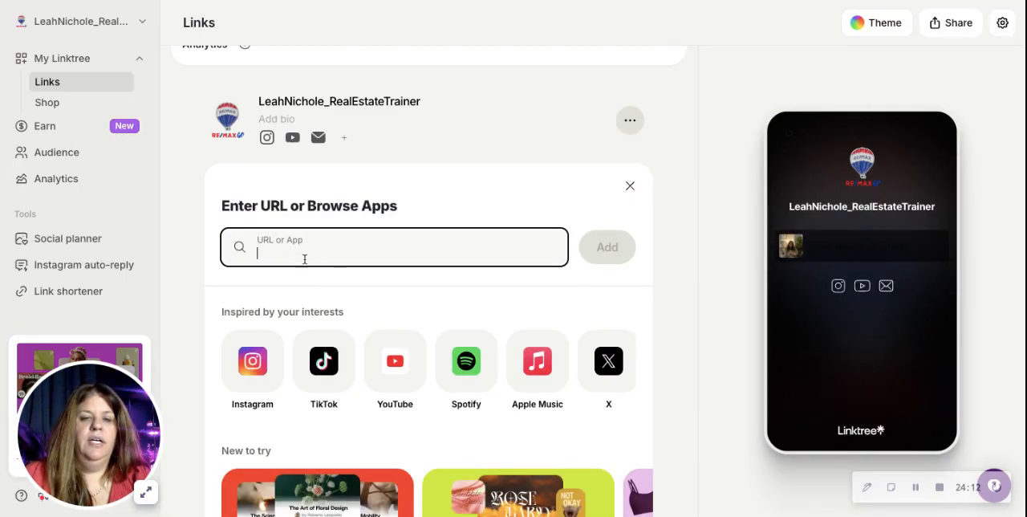
{"action": "key", "text": "ctrl+v"}
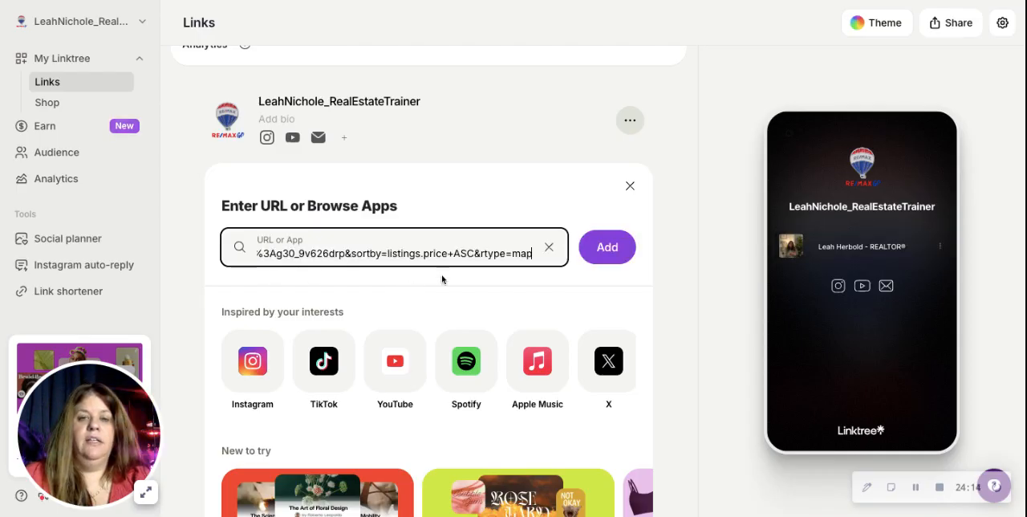
{"action": "left_click", "coordinate": [612, 256]}
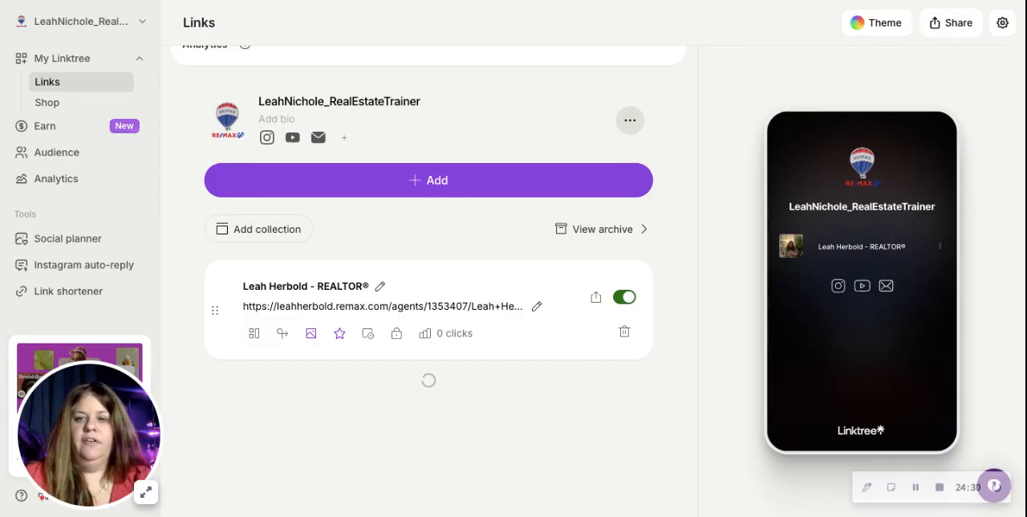
Replace the new search link's long title with "List of New Construction Homes in Seguin TX".
{"action": "scroll", "coordinate": [429, 241], "scroll_direction": "up", "scroll_amount": 1}
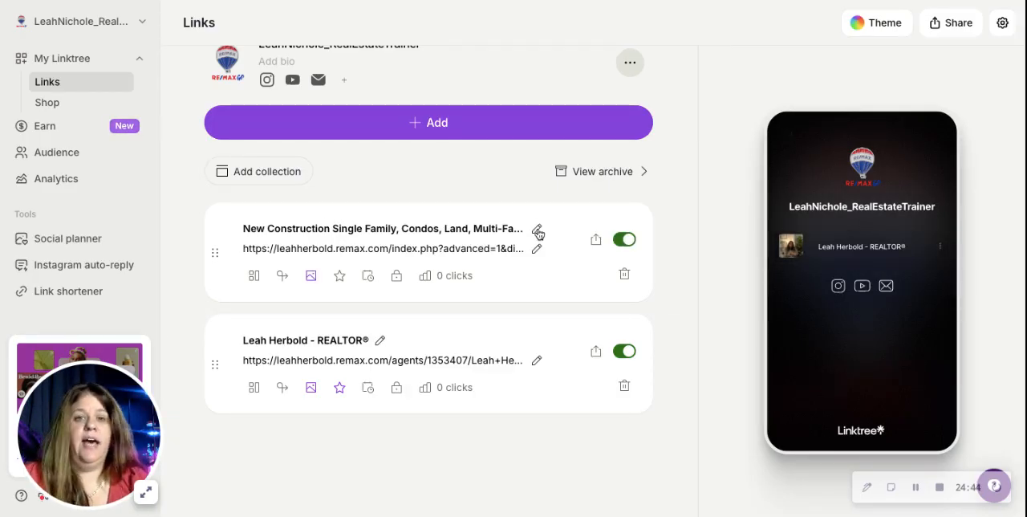
{"action": "left_click", "coordinate": [538, 231]}
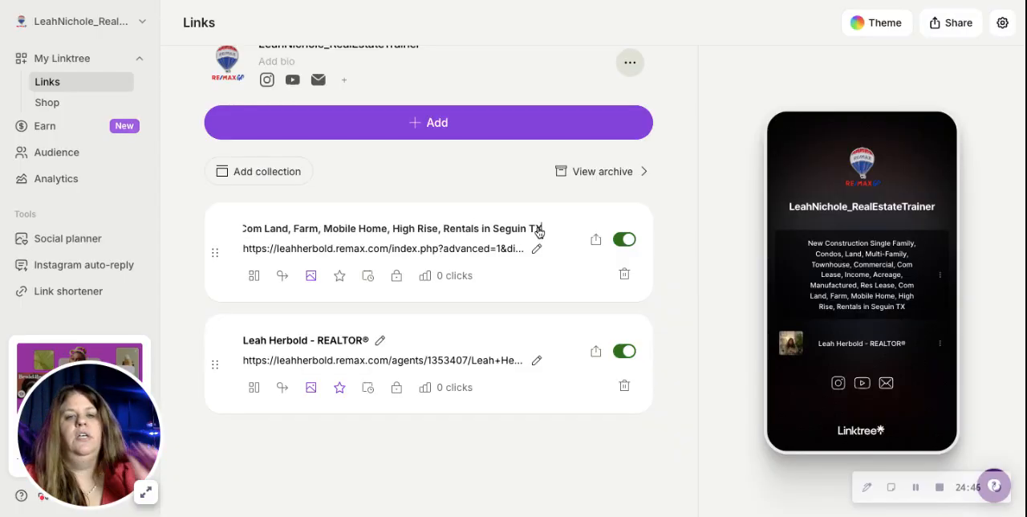
{"action": "left_click_drag", "start_coordinate": [529, 228], "coordinate": [210, 221]}
{"action": "key", "text": "BackSpace"}
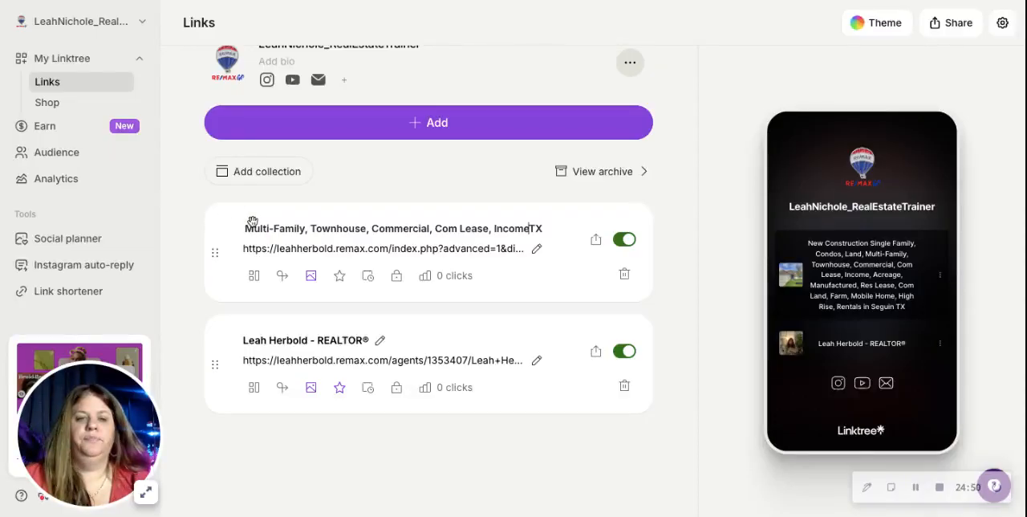
{"action": "left_click_drag", "start_coordinate": [532, 228], "coordinate": [241, 230]}
{"action": "key", "text": "BackSpace"}
{"action": "key", "text": "BackSpace"}
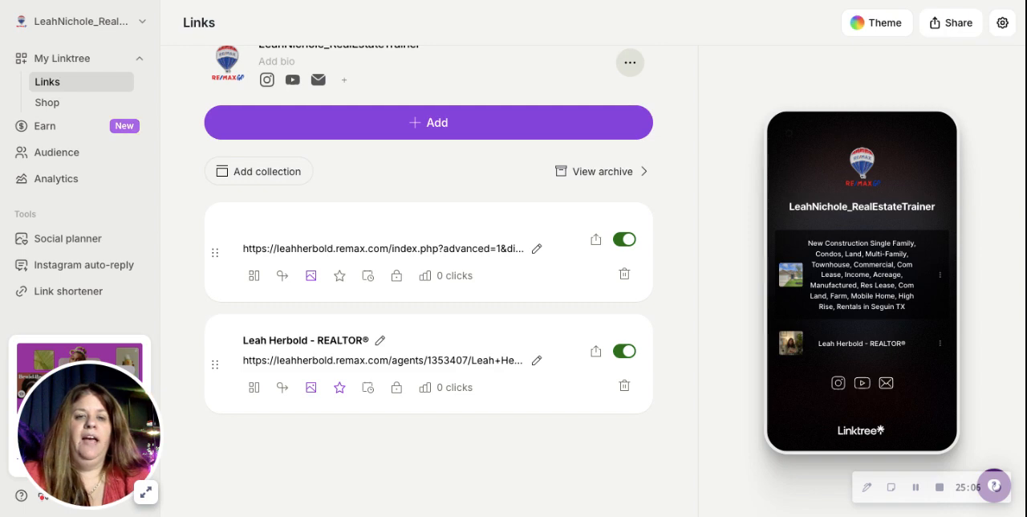
{"action": "type", "text": "A G"}
{"action": "key", "text": "BackSpace"}
{"action": "type", "text": "FREE"}
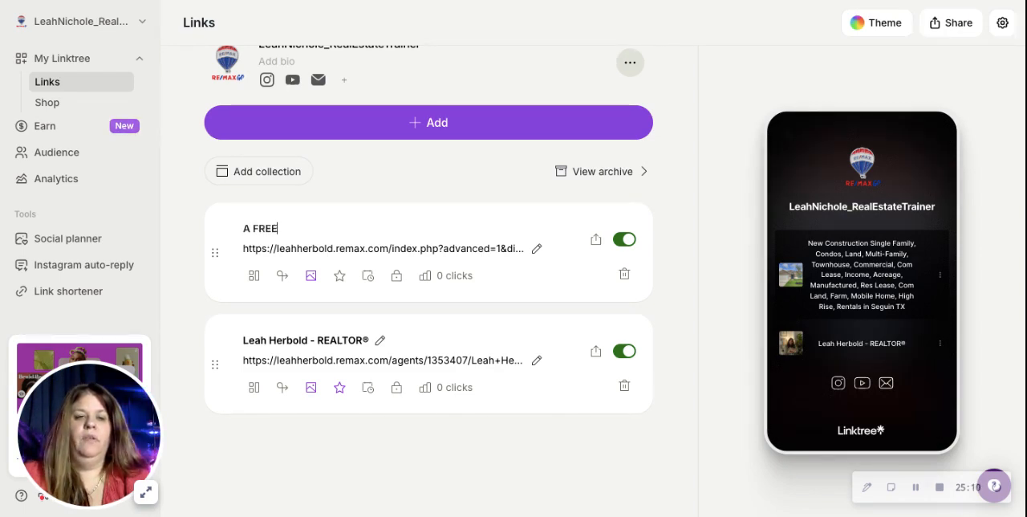
{"action": "key", "text": "BackSpace"}
{"action": "key", "text": "BackSpace"}
{"action": "key", "text": "BackSpace"}
{"action": "key", "text": "BackSpace"}
{"action": "key", "text": "BackSpace"}
{"action": "key", "text": "BackSpace"}
{"action": "type", "text": "List of"}
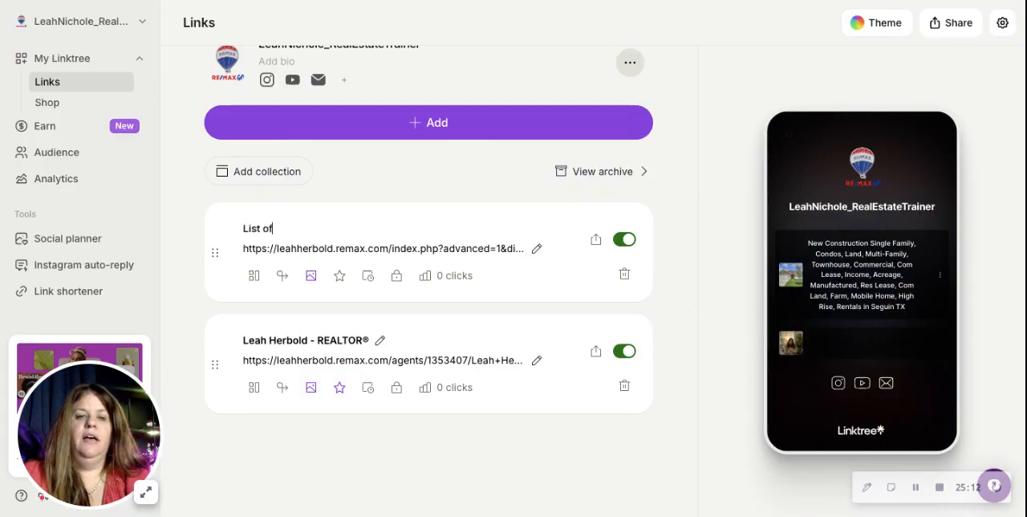
{"action": "type", "text": " New Construction Homes in Seguin TX"}
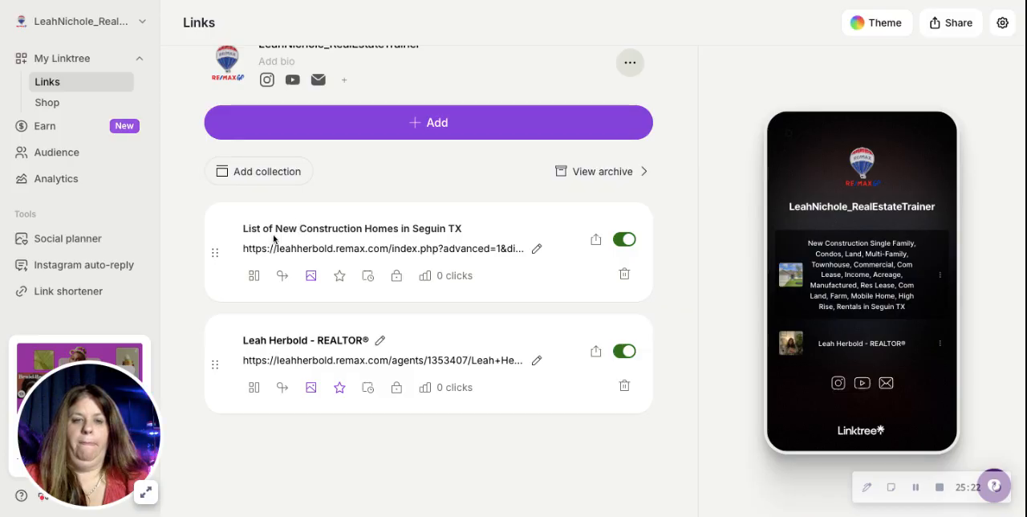
Put "A FREE" in front of the link title so it reads "A FREE List of New Construction Homes in Seguin TX".
{"action": "left_click", "coordinate": [243, 228]}
{"action": "type", "text": "Free"}
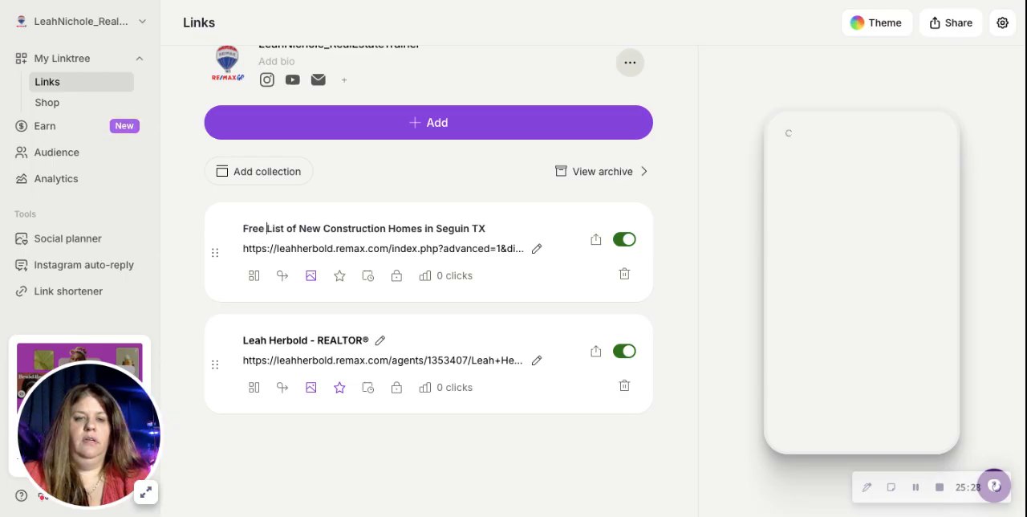
{"action": "key", "text": "BackSpace"}
{"action": "key", "text": "BackSpace"}
{"action": "key", "text": "BackSpace"}
{"action": "key", "text": "BackSpace"}
{"action": "key", "text": "BackSpace"}
{"action": "type", "text": "A FREE"}
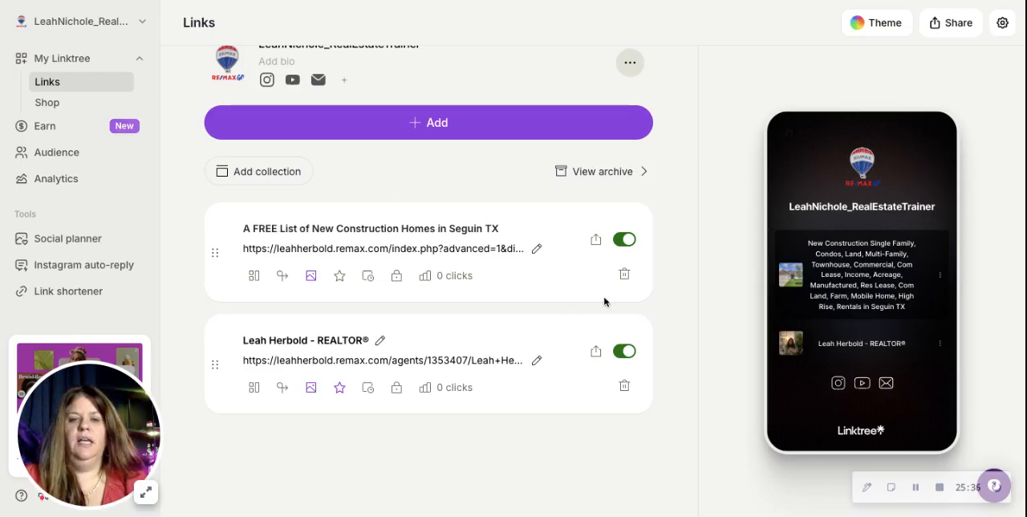
Review the new construction link's Prioritize, Thumbnail, Schedule, Lock and Redirect options.
{"action": "left_click", "coordinate": [340, 277]}
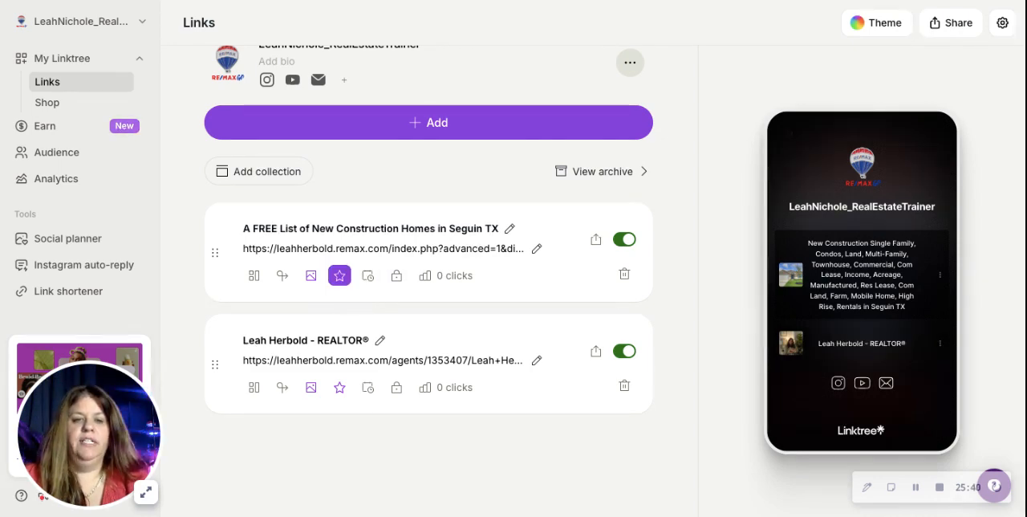
{"action": "scroll", "coordinate": [393, 289], "scroll_direction": "down", "scroll_amount": 1}
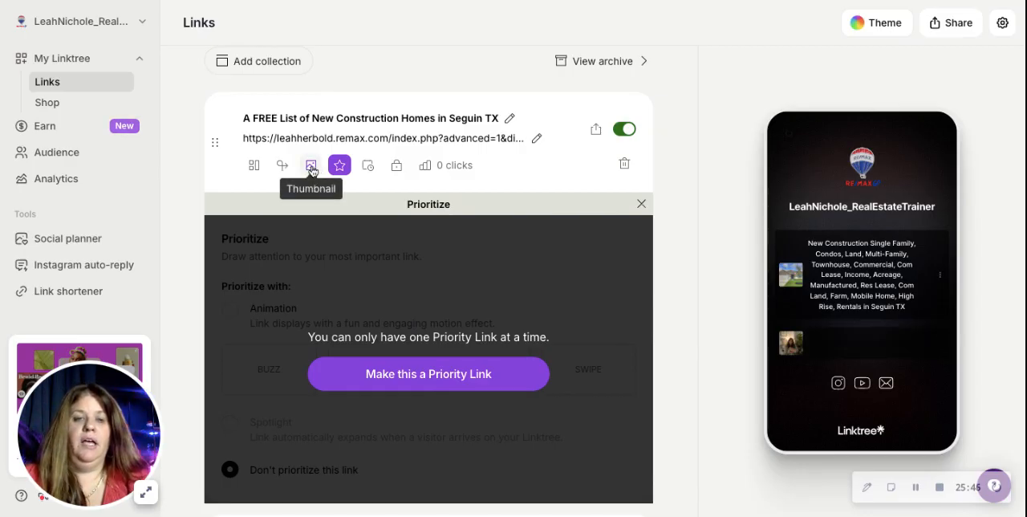
{"action": "left_click", "coordinate": [311, 167]}
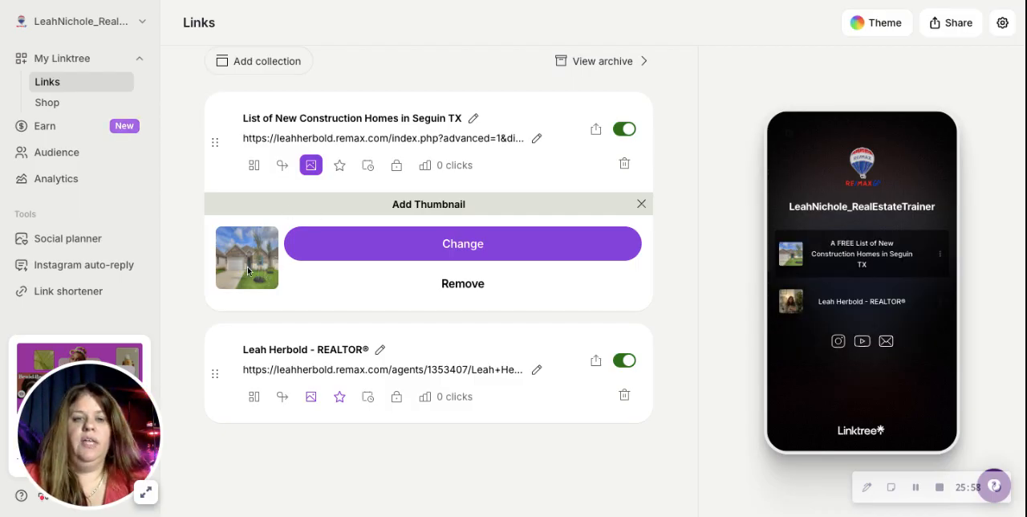
{"action": "left_click", "coordinate": [369, 166]}
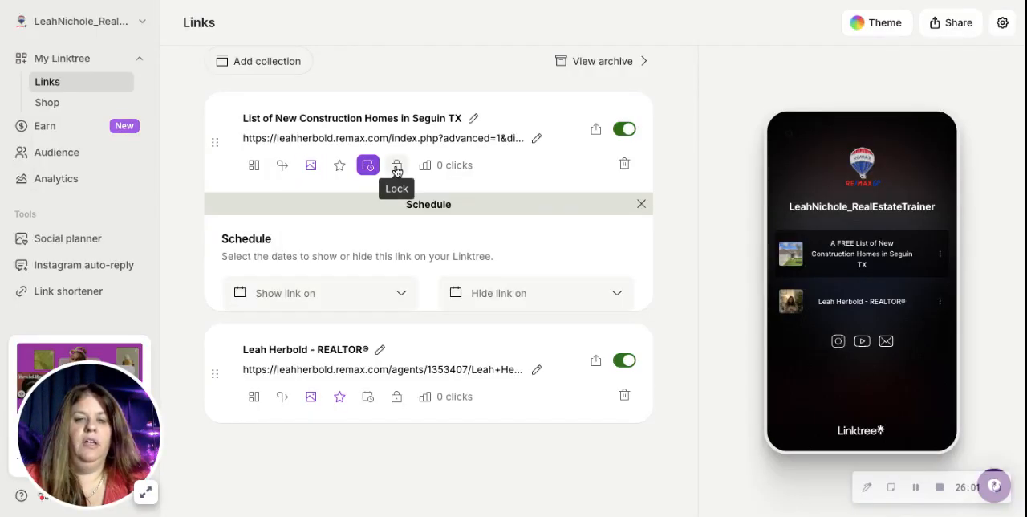
{"action": "left_click", "coordinate": [396, 167]}
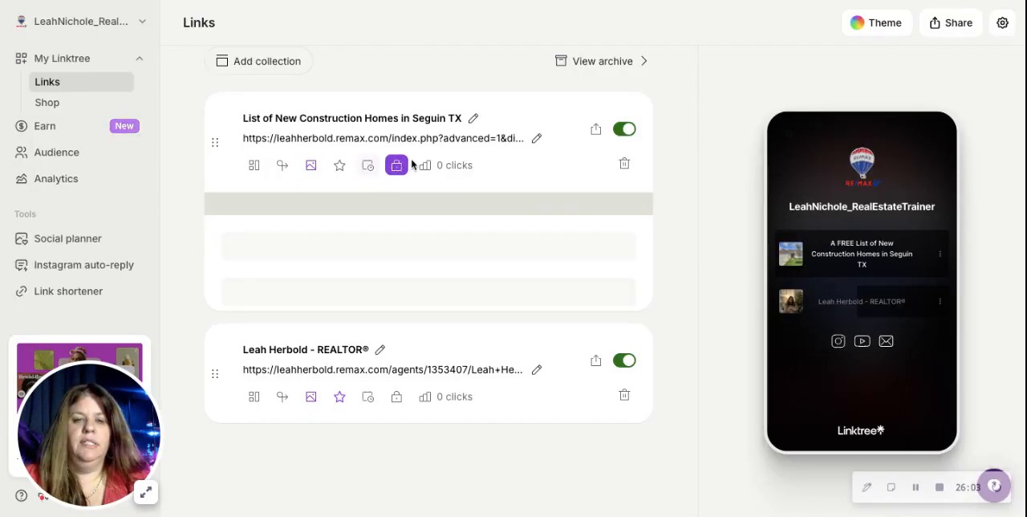
{"action": "left_click", "coordinate": [282, 169]}
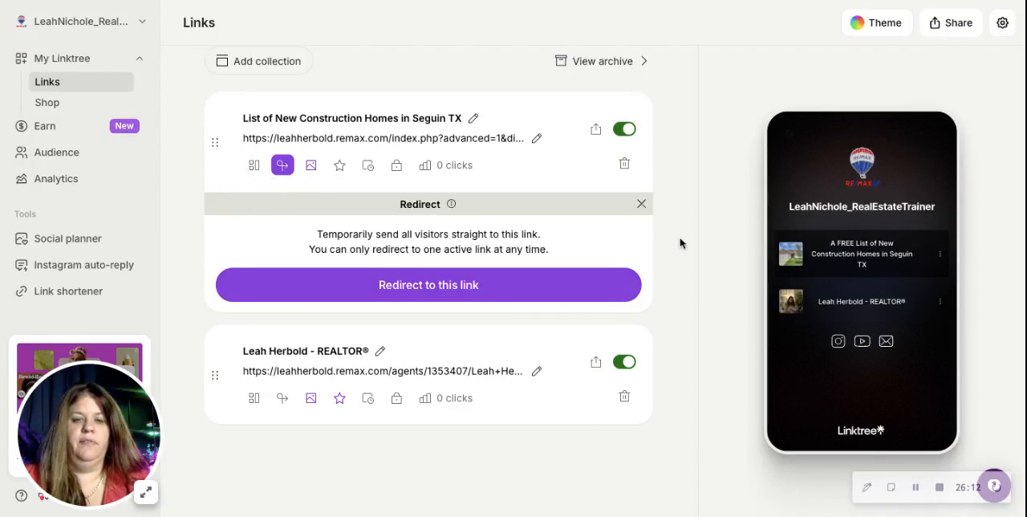
Close the Redirect options and move the new construction homes link below the agent's profile link.
{"action": "left_click", "coordinate": [641, 204]}
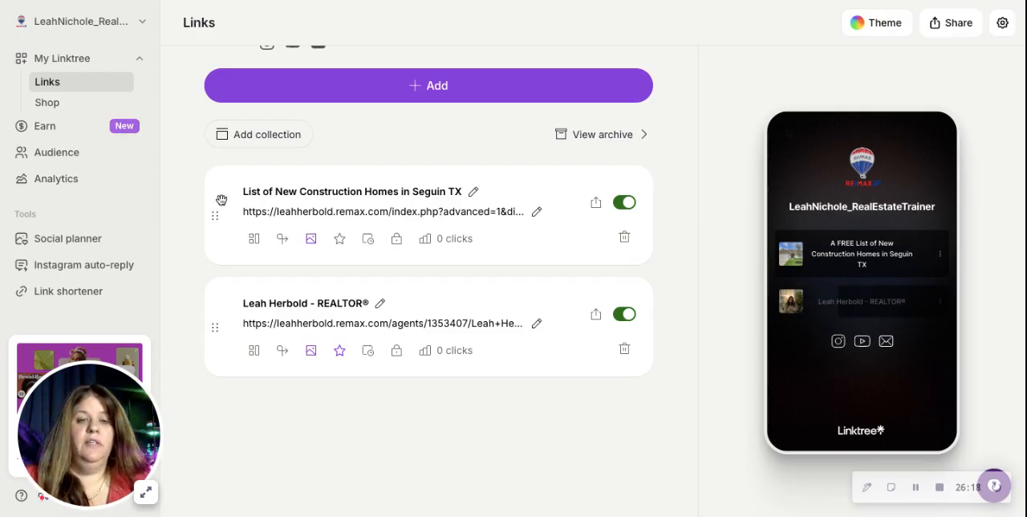
{"action": "left_click_drag", "start_coordinate": [221, 209], "coordinate": [221, 321]}
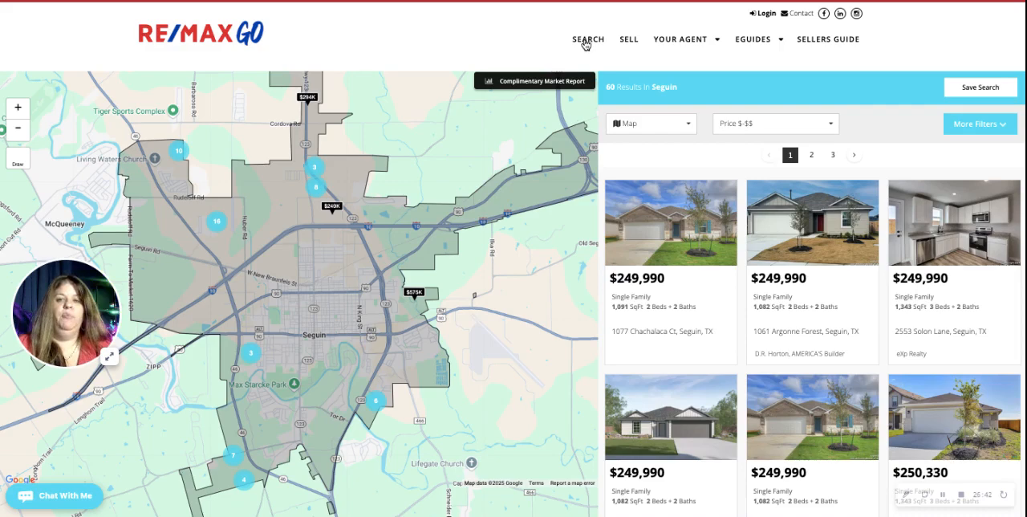
Open the agent website's Sell page and add its seller/valuation URL as a new link in Linktree.
{"action": "mouse_move", "coordinate": [678, 44]}
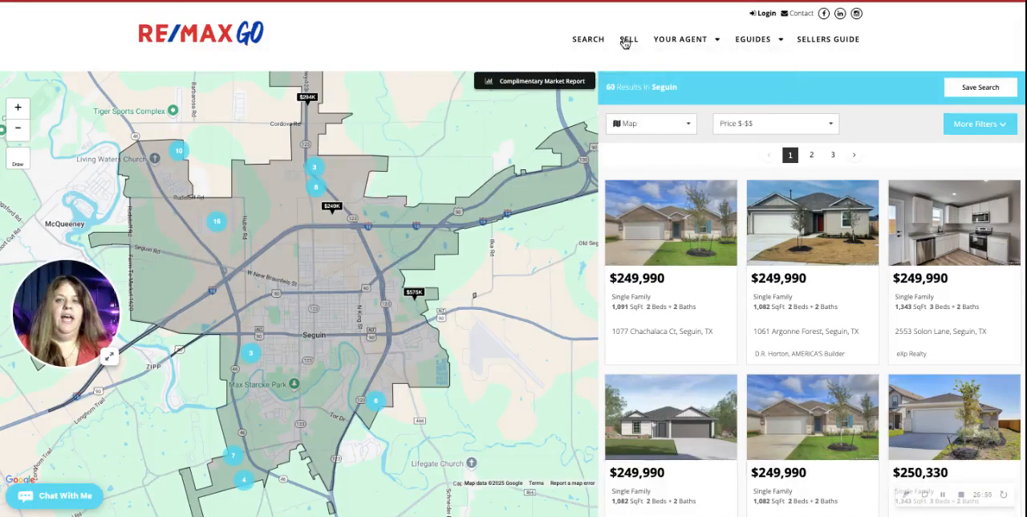
{"action": "left_click", "coordinate": [630, 40]}
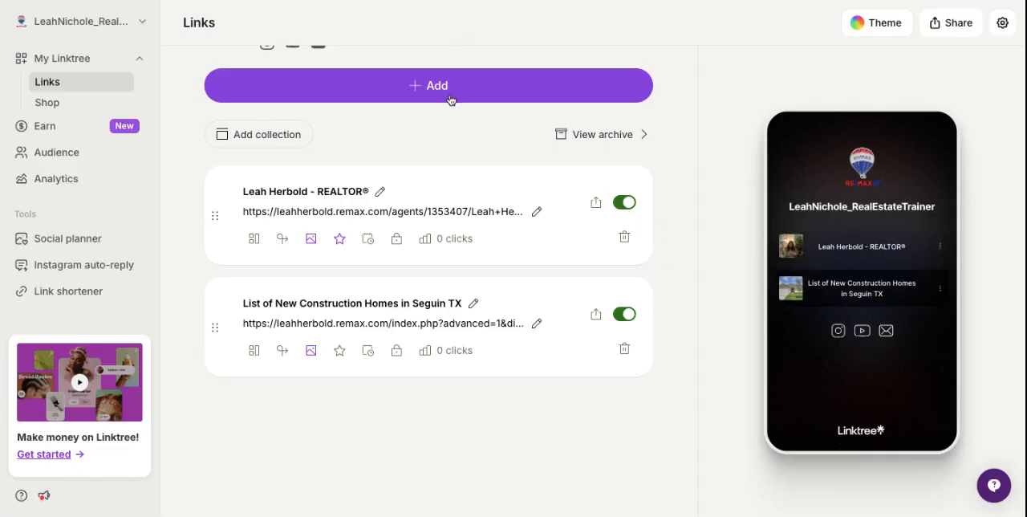
{"action": "scroll", "coordinate": [447, 96], "scroll_direction": "up", "scroll_amount": 1}
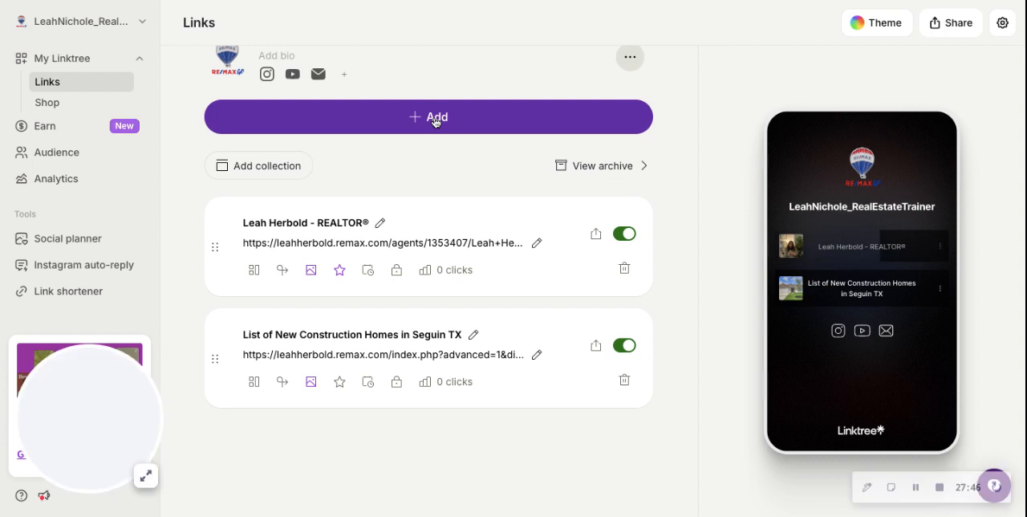
{"action": "left_click", "coordinate": [434, 119]}
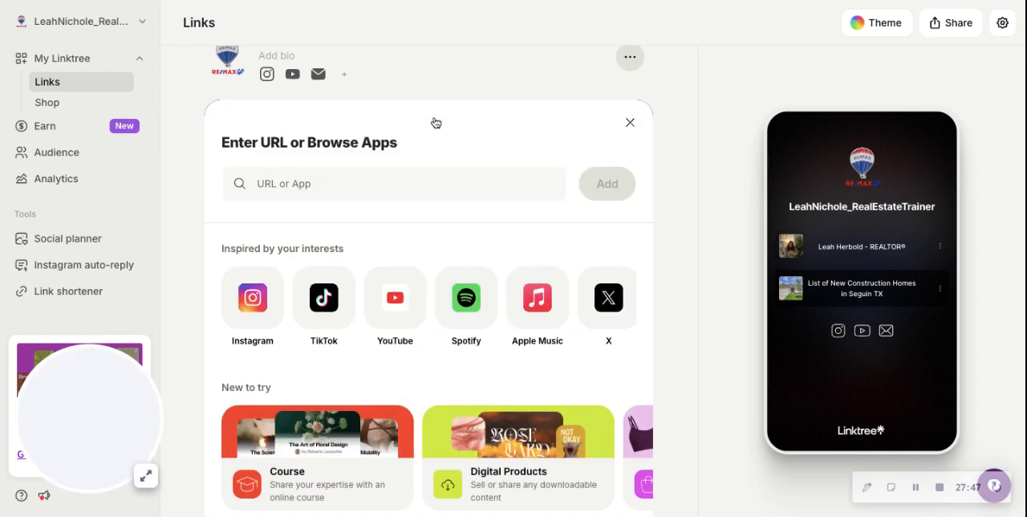
{"action": "left_click", "coordinate": [260, 183]}
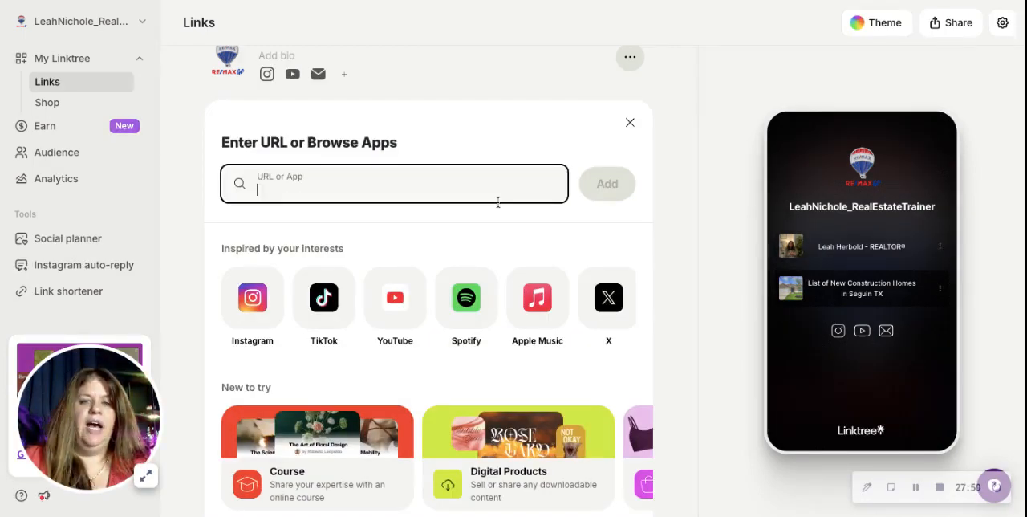
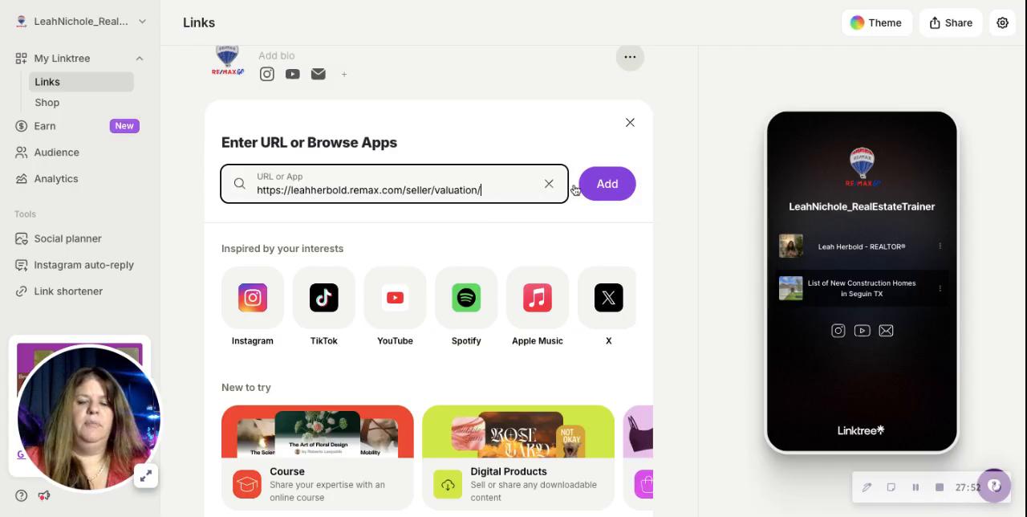
{"action": "left_click", "coordinate": [604, 186]}
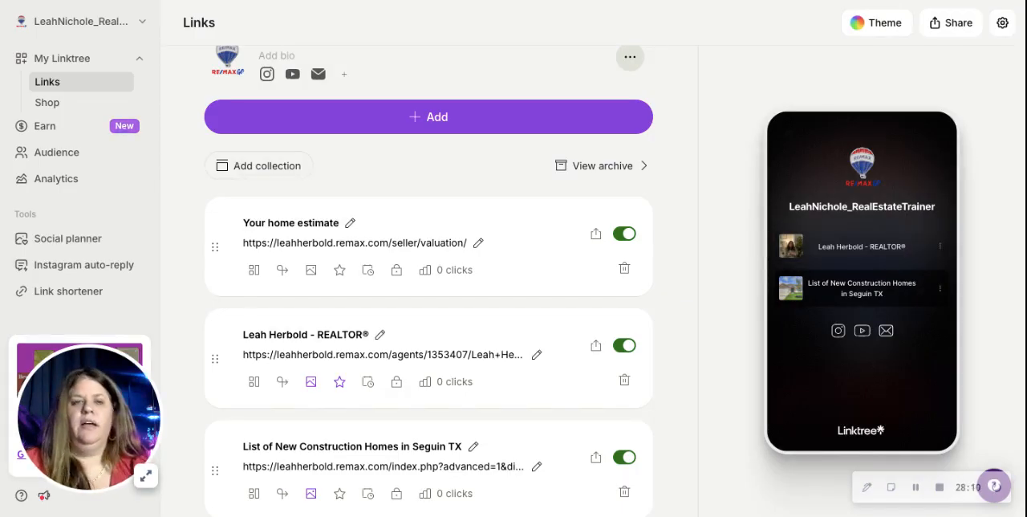
Rename the home valuation link to "Get a FREE home estimate".
{"action": "left_click", "coordinate": [350, 226]}
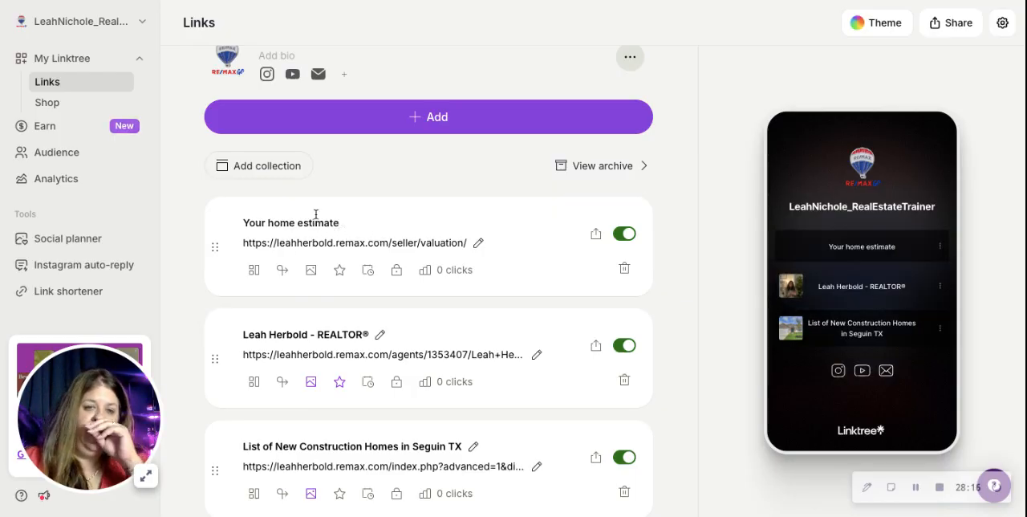
{"action": "left_click_drag", "start_coordinate": [268, 223], "coordinate": [238, 225]}
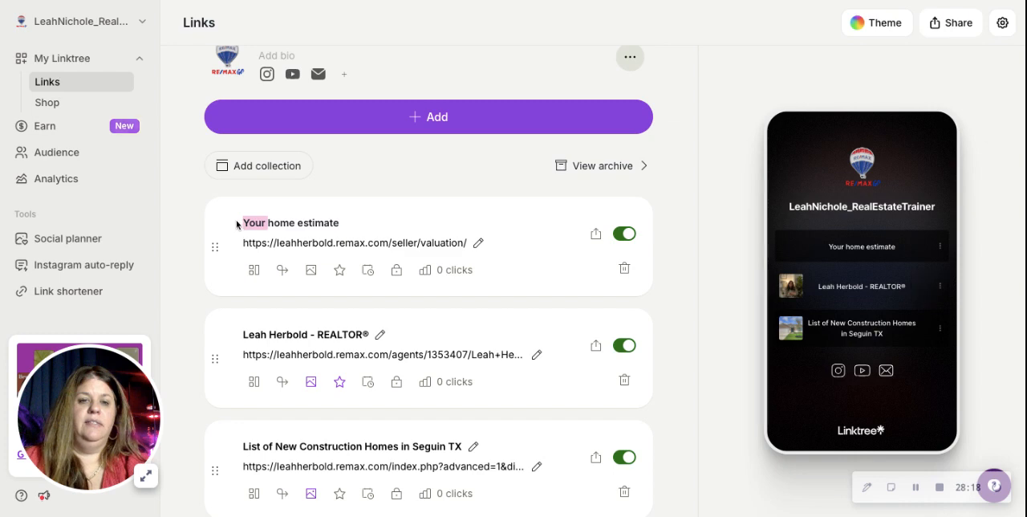
{"action": "type", "text": "Get a FREE"}
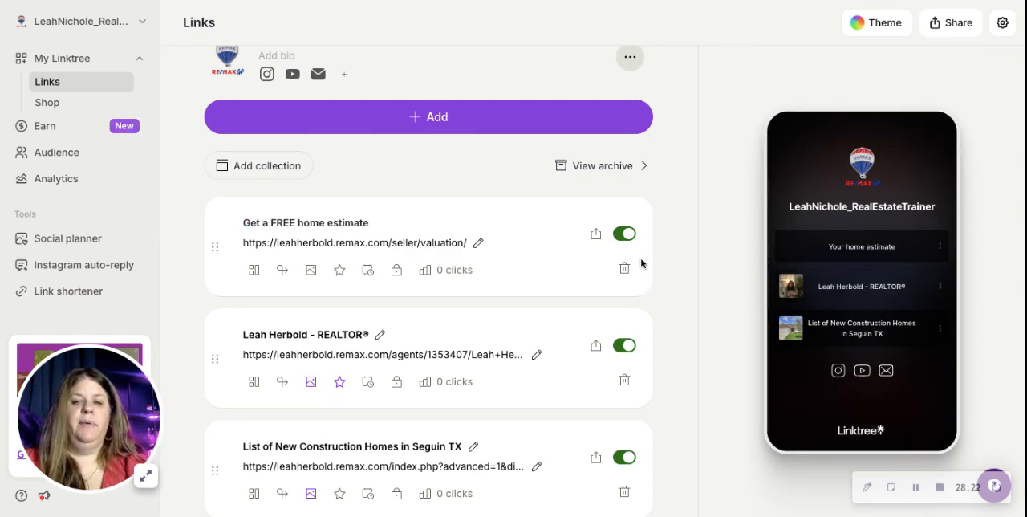
Save the home estimate link's new title and copy the Linktree URL from the sharing options.
{"action": "left_click", "coordinate": [678, 287]}
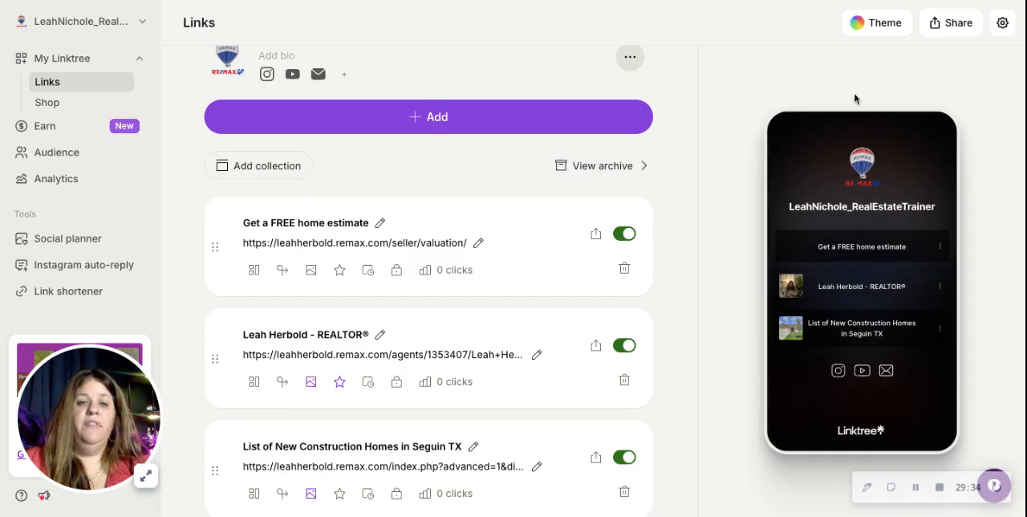
{"action": "left_click", "coordinate": [954, 30]}
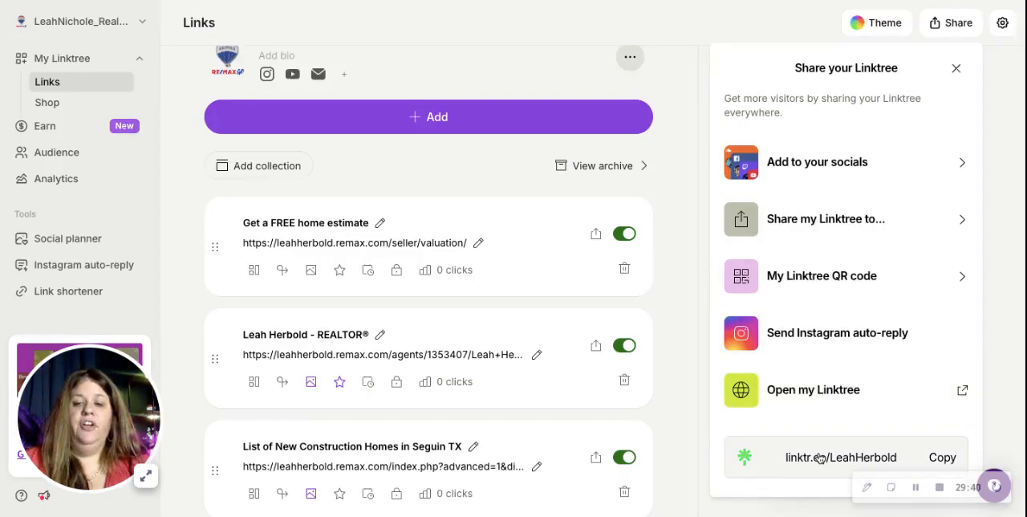
{"action": "left_click", "coordinate": [941, 460]}
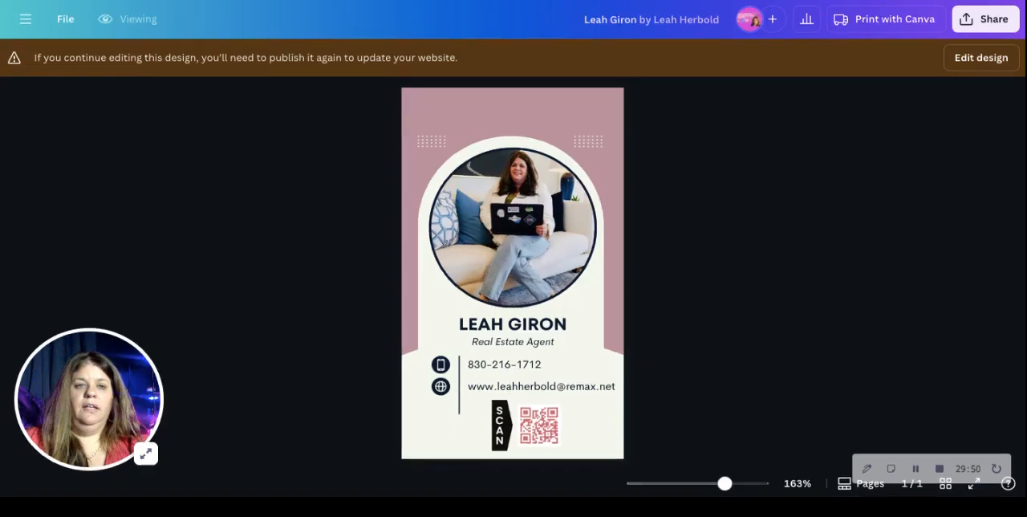
Switch to Canva, reopen the portrait business card for editing and delete its existing QR code.
{"action": "left_click", "coordinate": [23, 21]}
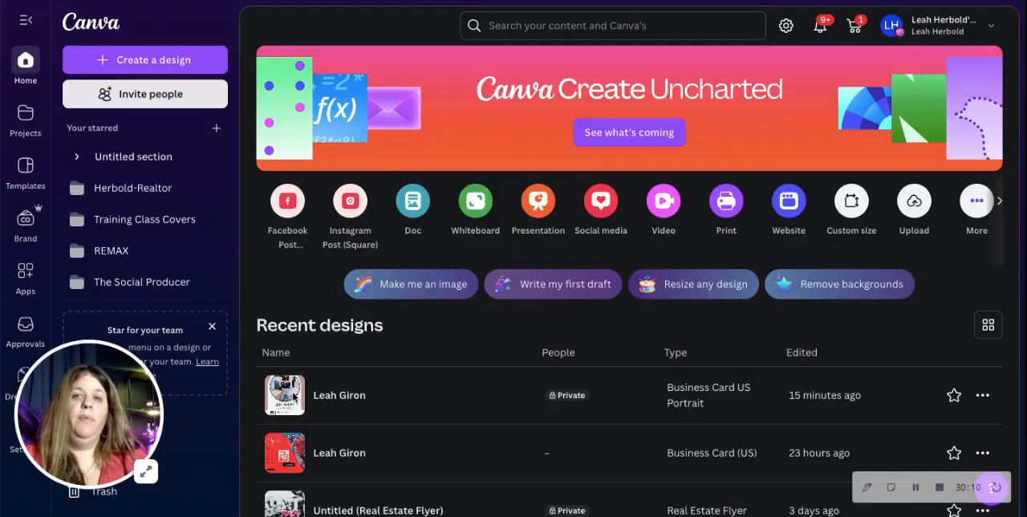
{"action": "left_click", "coordinate": [349, 391]}
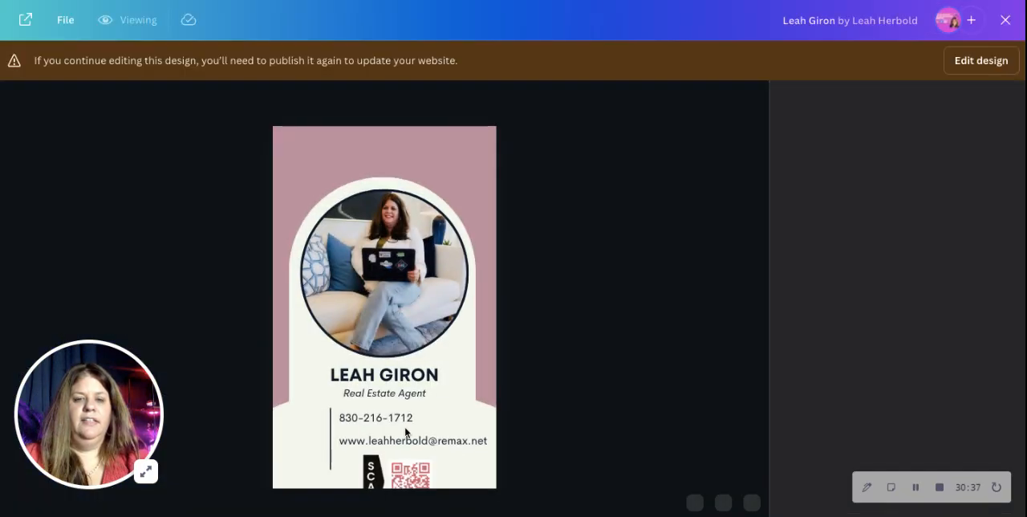
{"action": "left_click", "coordinate": [974, 69]}
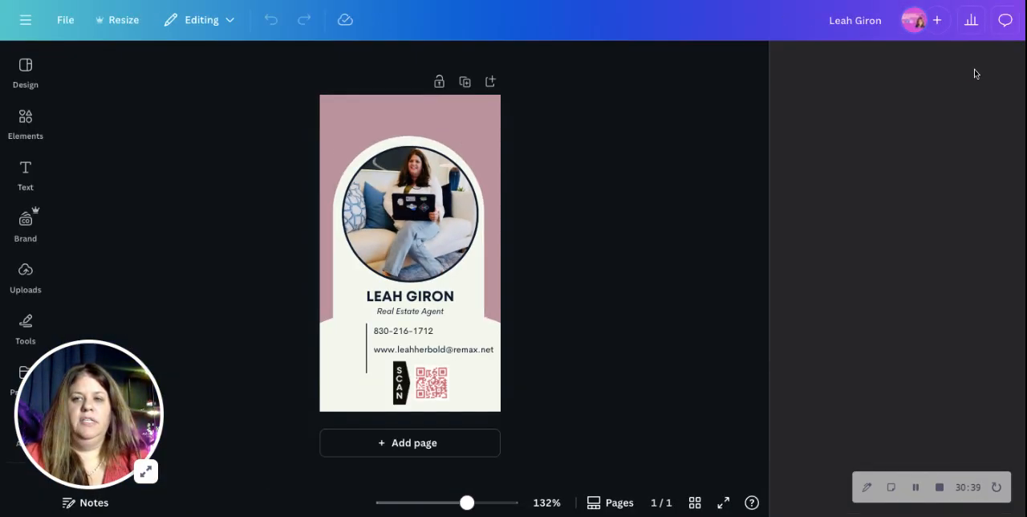
{"action": "left_click", "coordinate": [447, 388]}
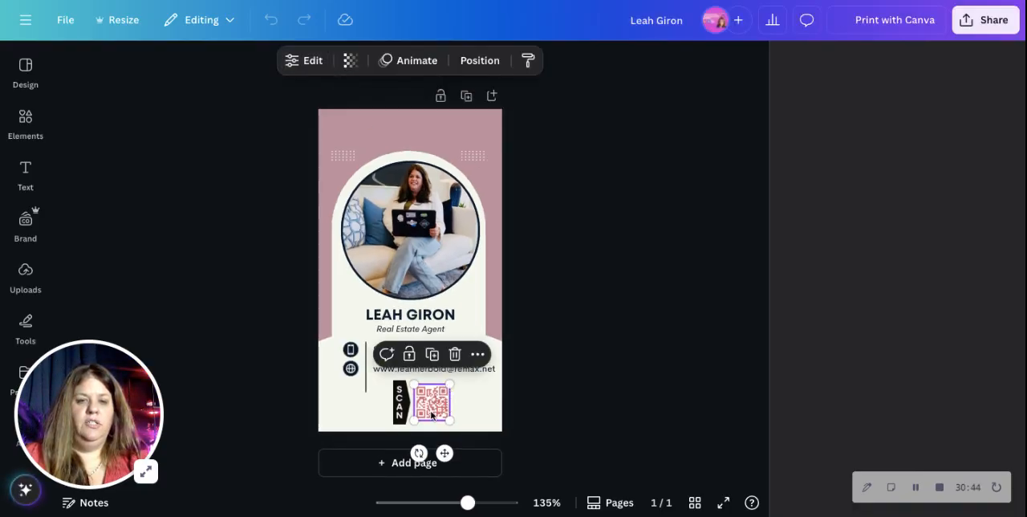
{"action": "left_click", "coordinate": [454, 354]}
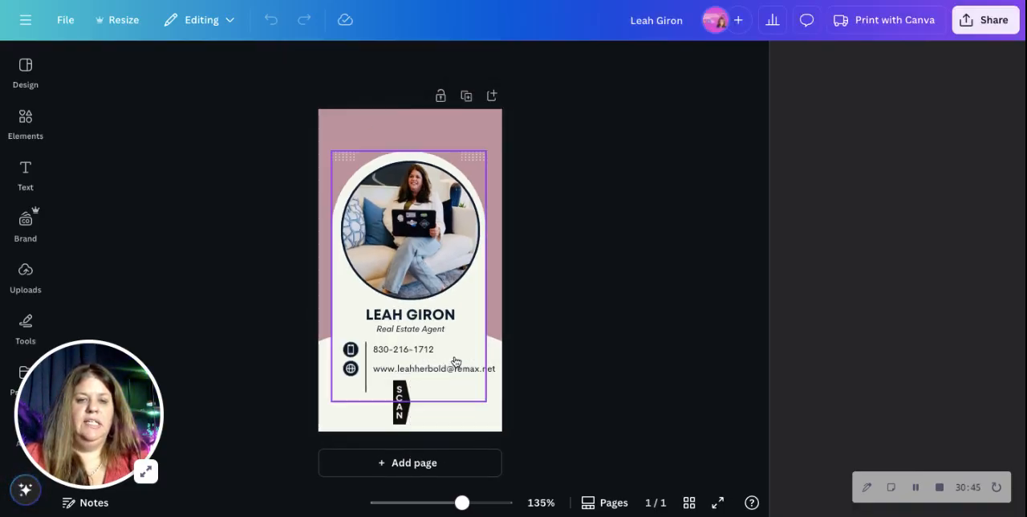
Look through the editor's design tools and sections for a QR code generator.
{"action": "left_click", "coordinate": [88, 296]}
{"action": "scroll", "coordinate": [24, 335], "scroll_direction": "down", "scroll_amount": 5}
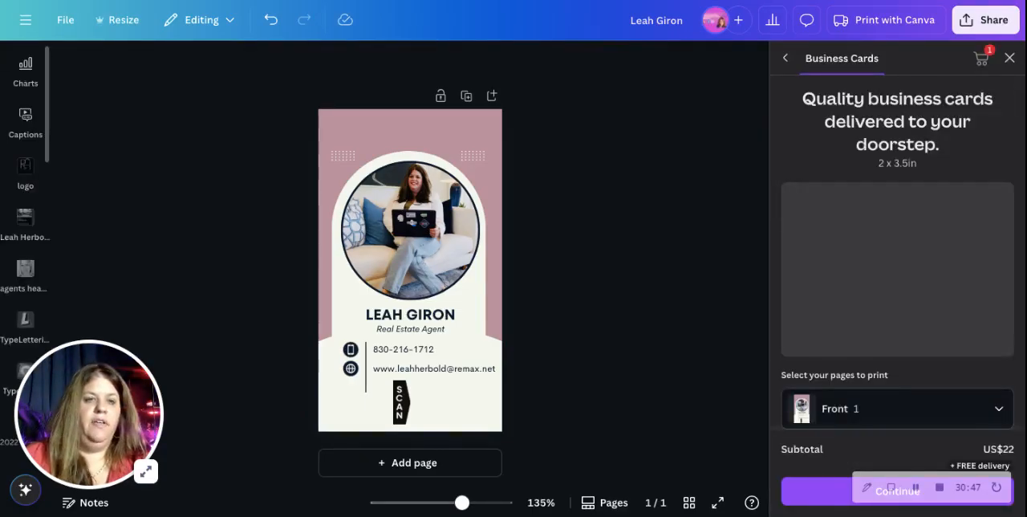
{"action": "scroll", "coordinate": [32, 213], "scroll_direction": "up", "scroll_amount": 3}
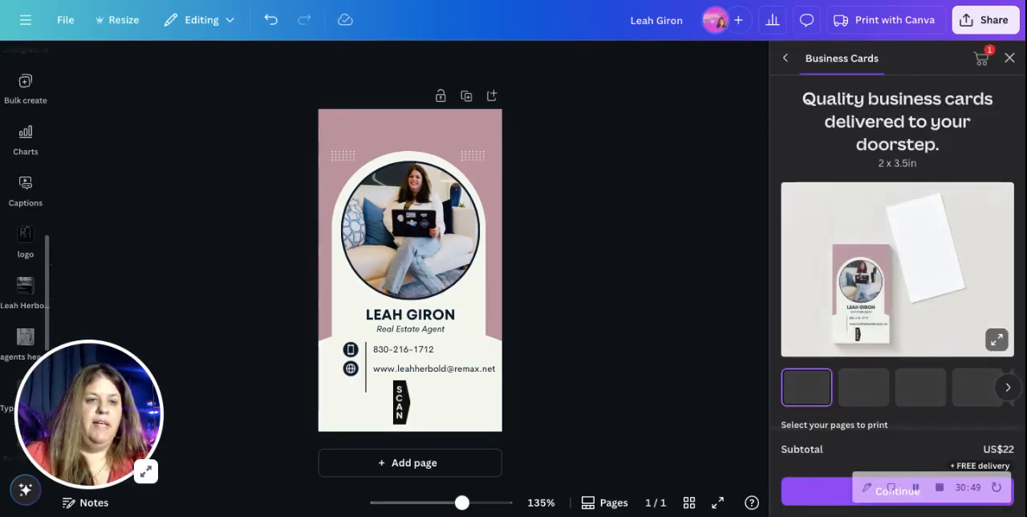
{"action": "scroll", "coordinate": [33, 215], "scroll_direction": "down", "scroll_amount": 10}
{"action": "scroll", "coordinate": [34, 213], "scroll_direction": "up", "scroll_amount": 15}
{"action": "left_click", "coordinate": [25, 221]}
{"action": "scroll", "coordinate": [30, 168], "scroll_direction": "down", "scroll_amount": 2}
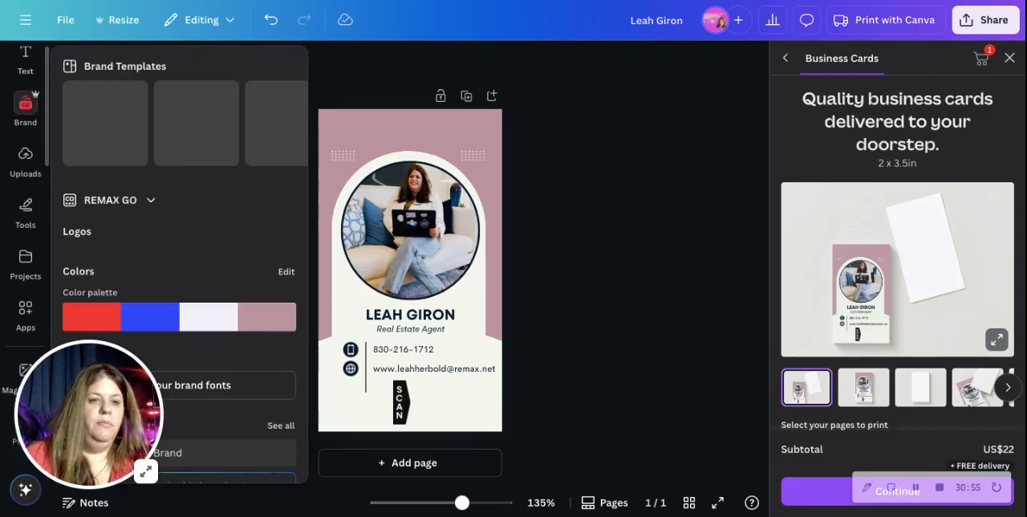
{"action": "left_click", "coordinate": [29, 168]}
{"action": "left_click", "coordinate": [29, 212]}
{"action": "scroll", "coordinate": [30, 241], "scroll_direction": "down", "scroll_amount": 1}
{"action": "left_click", "coordinate": [29, 241]}
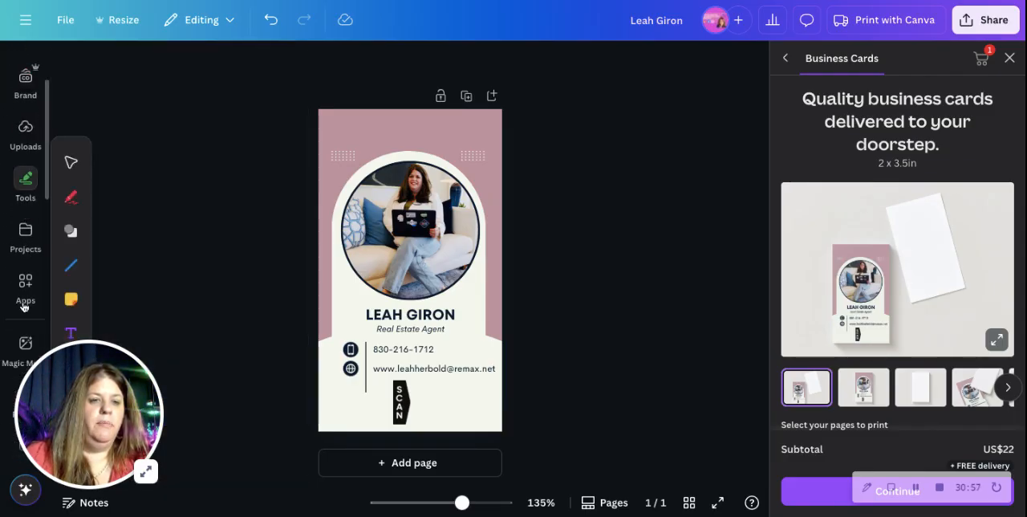
Search the Canva apps for "qr code".
{"action": "left_click", "coordinate": [25, 293]}
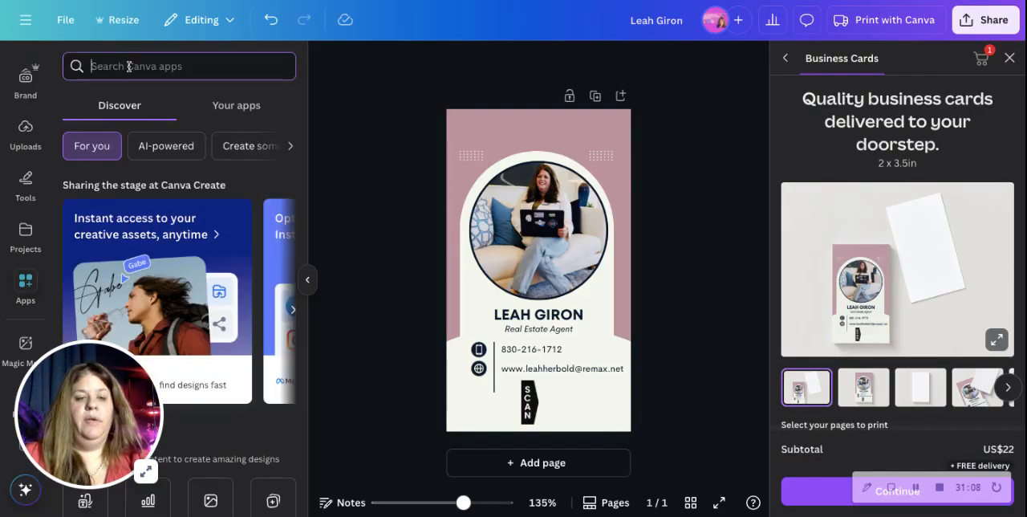
{"action": "type", "text": "qr do"}
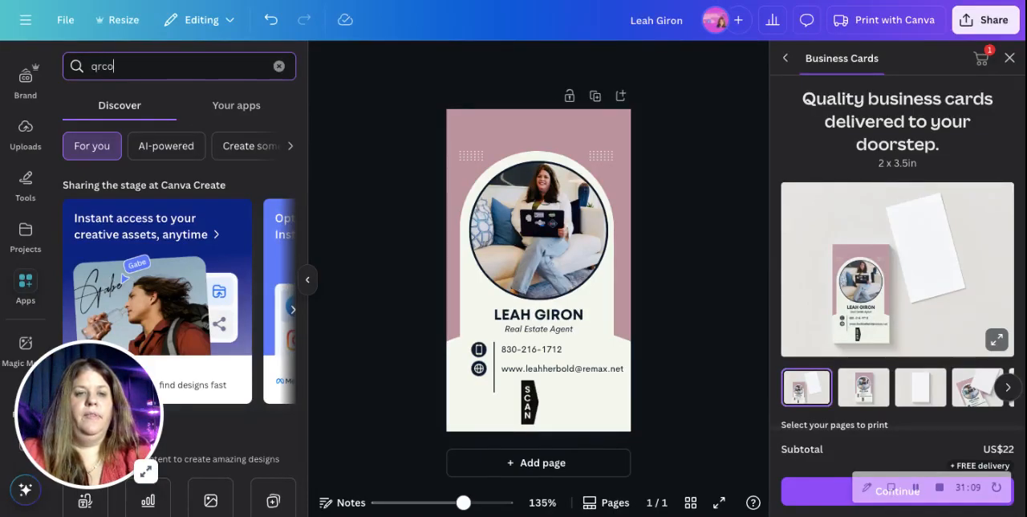
{"action": "key", "text": "BackSpace"}
{"action": "key", "text": "BackSpace"}
{"action": "key", "text": "BackSpace"}
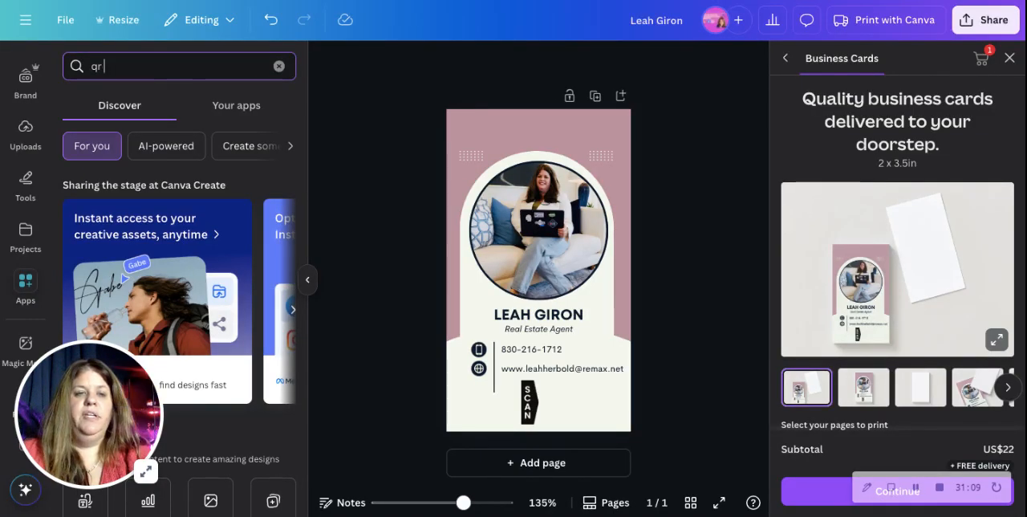
{"action": "type", "text": "code"}
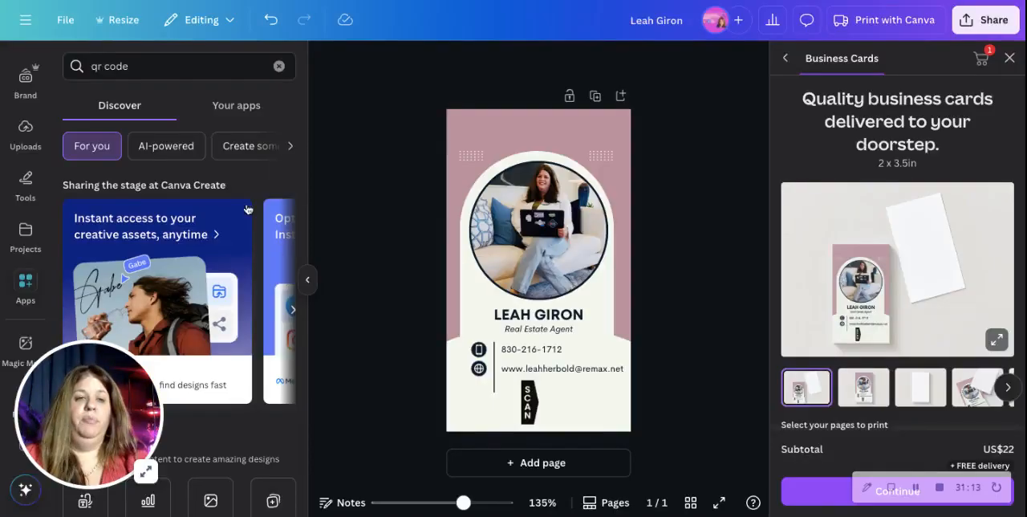
{"action": "key", "text": "Return"}
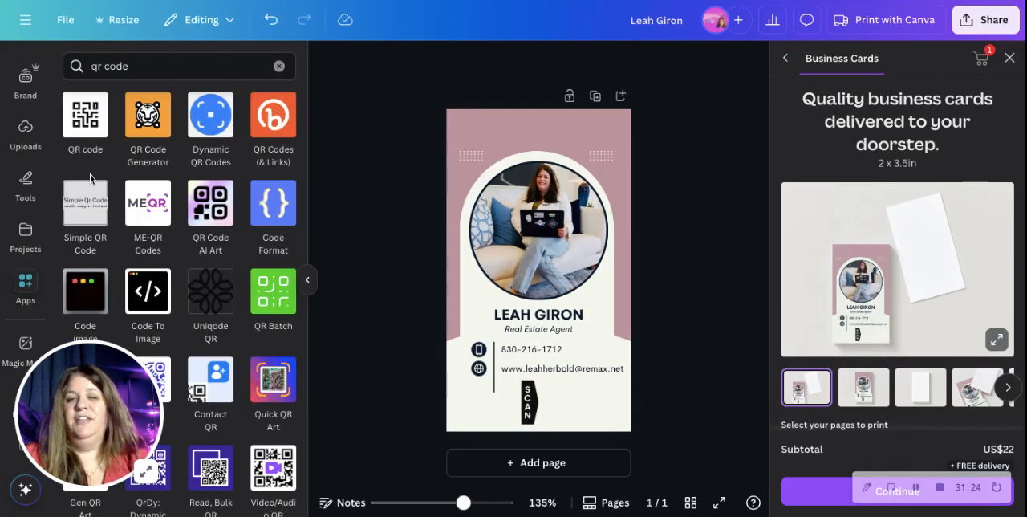
Generate a QR code from the copied Linktree URL and shrink it to fit beside the card's SCAN label.
{"action": "left_click", "coordinate": [86, 133]}
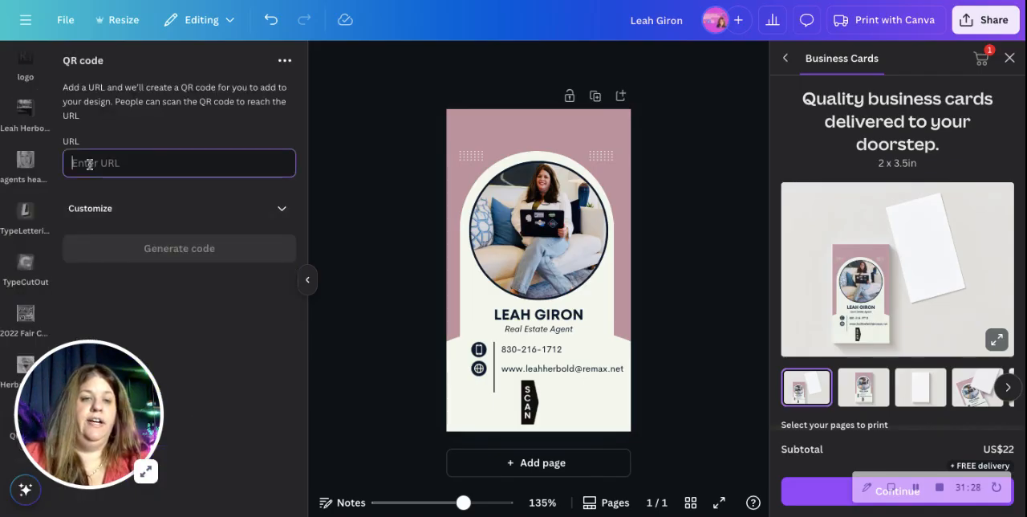
{"action": "left_click", "coordinate": [190, 252]}
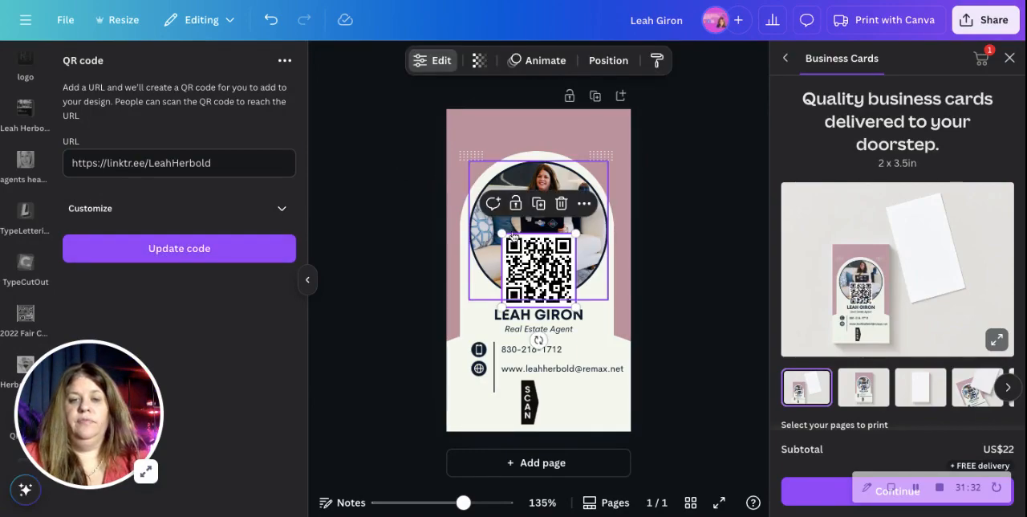
{"action": "left_click_drag", "start_coordinate": [502, 233], "coordinate": [566, 404]}
{"action": "left_click", "coordinate": [676, 374]}
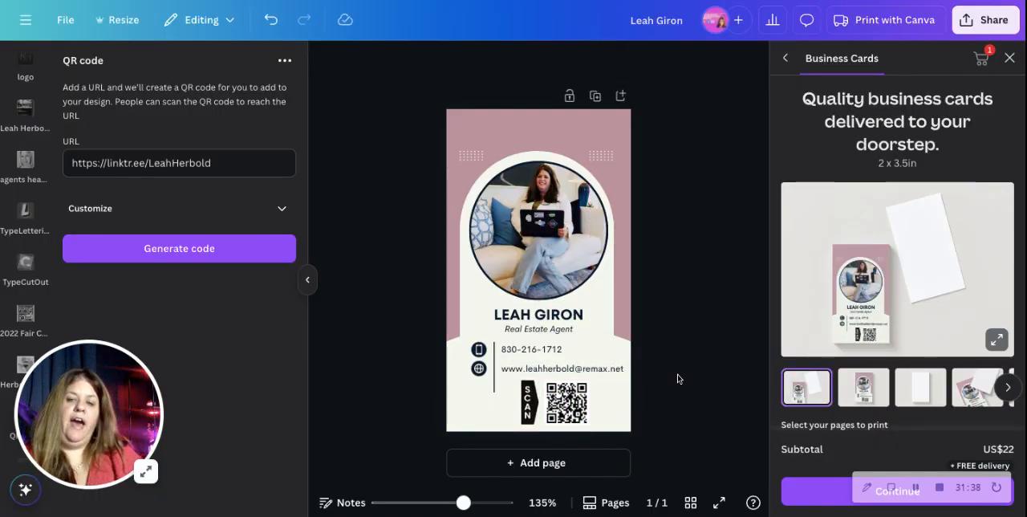